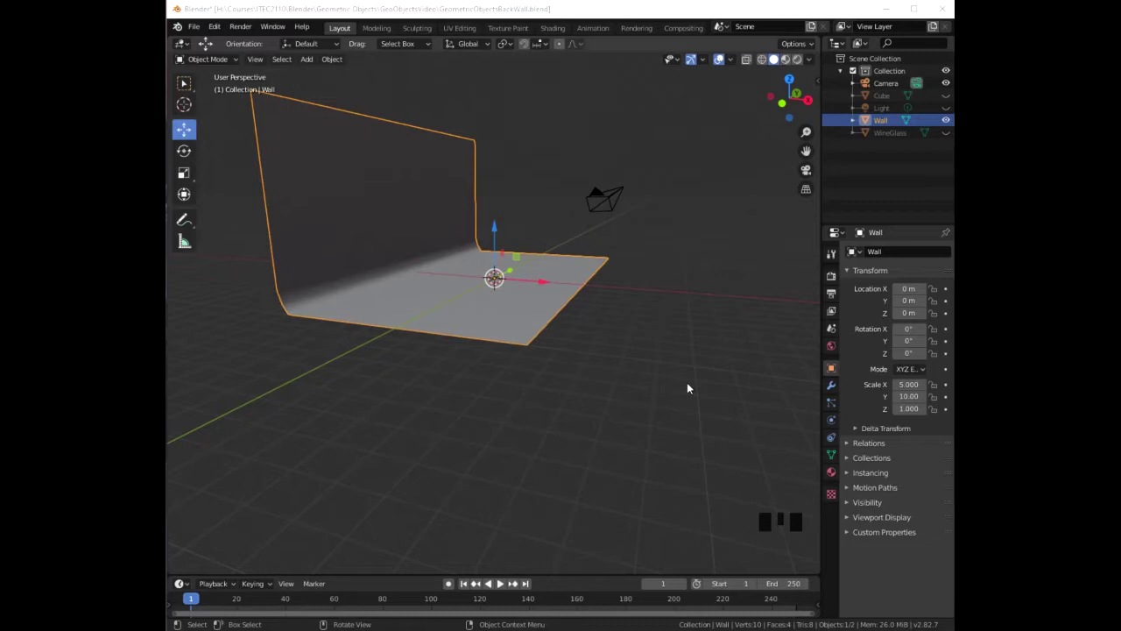
Step: Centre the camera on the wall by moving it to Y about 0 m and rotating it about 45° to Z rotation 91.7°
{"action": "left_click", "coordinate": [610, 202]}
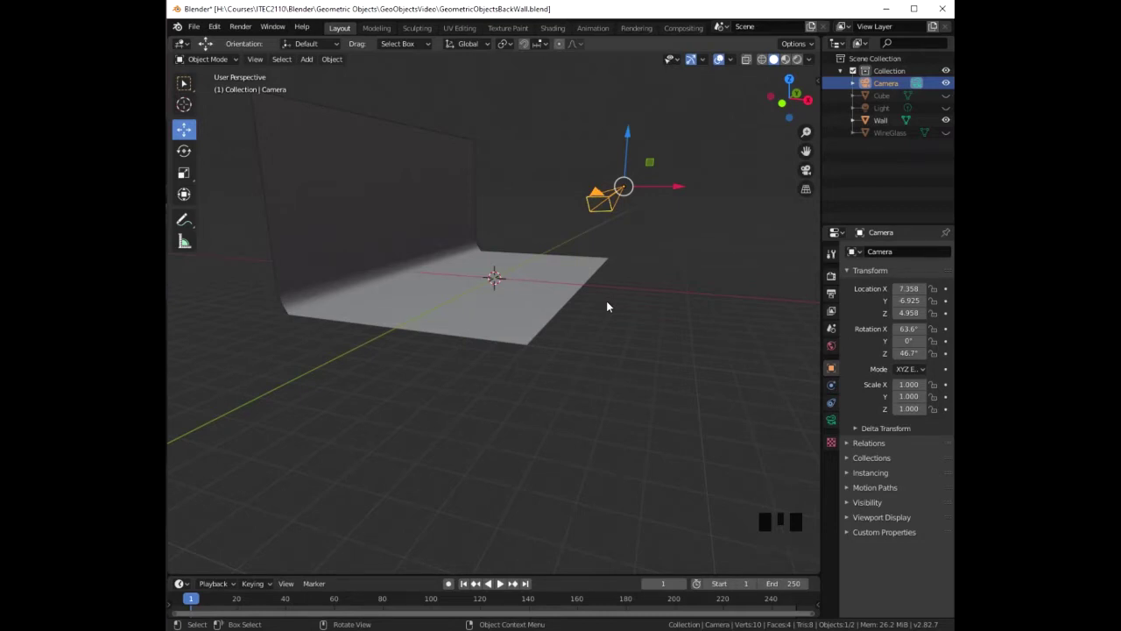
{"action": "key", "text": "KP_7"}
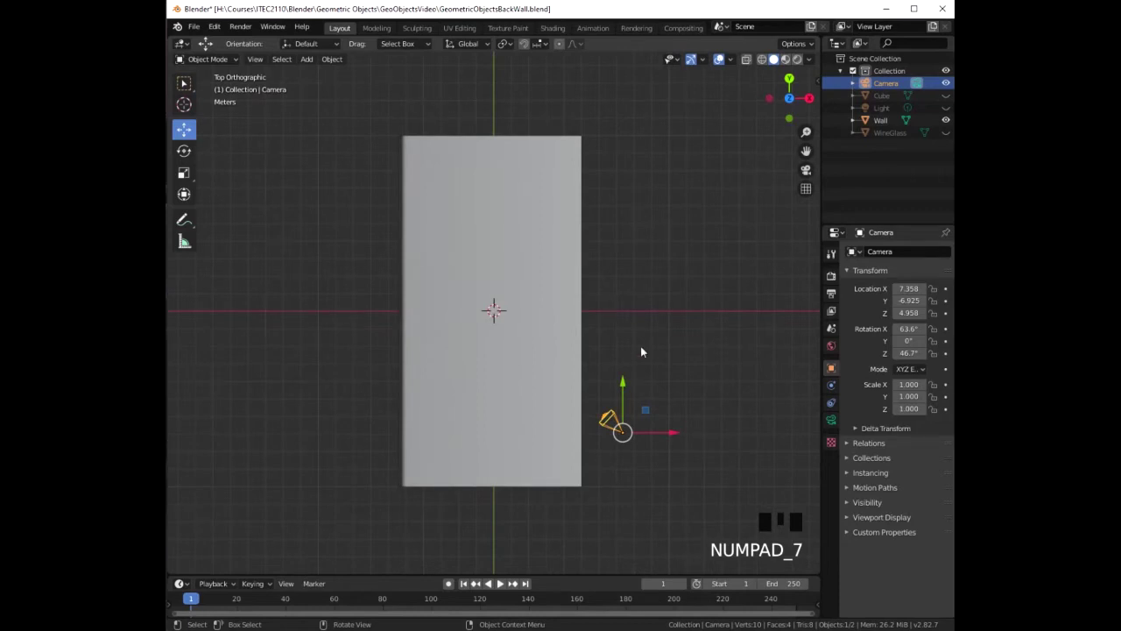
{"action": "left_click_drag", "start_coordinate": [622, 389], "coordinate": [621, 265]}
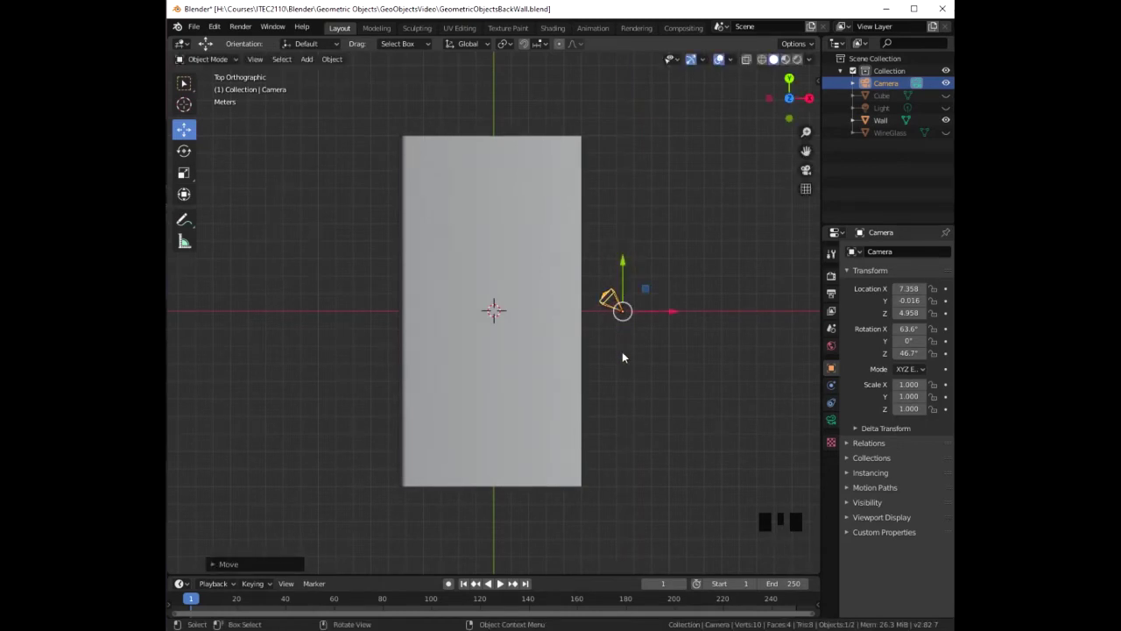
{"action": "key", "text": "r"}
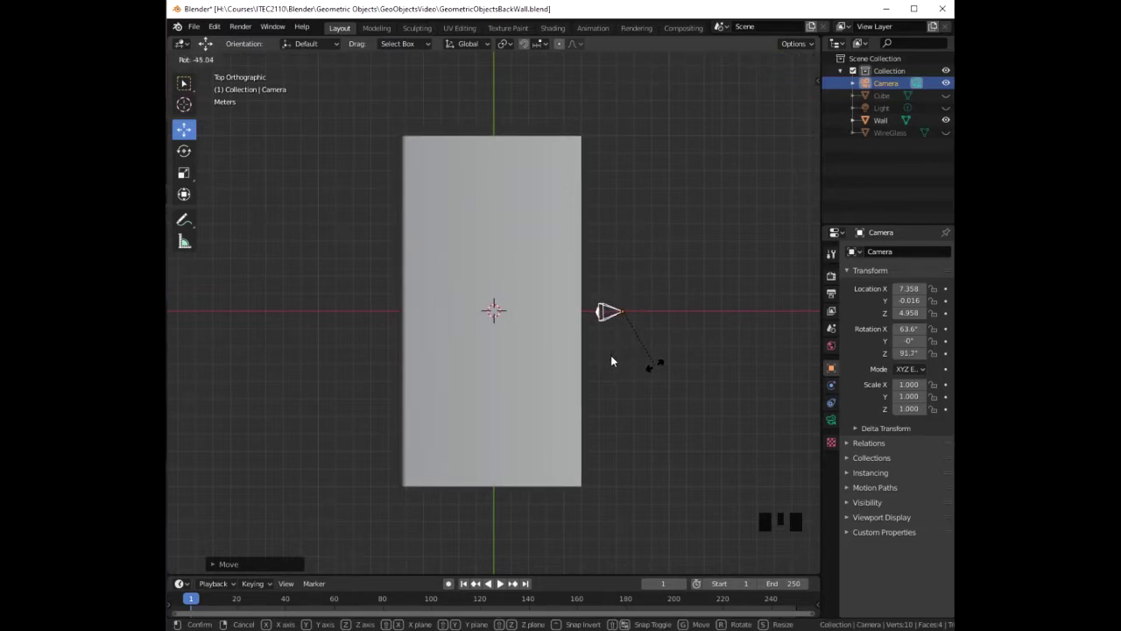
{"action": "left_click", "coordinate": [655, 371]}
{"action": "scroll", "coordinate": [631, 363], "scroll_direction": "up", "scroll_amount": 3}
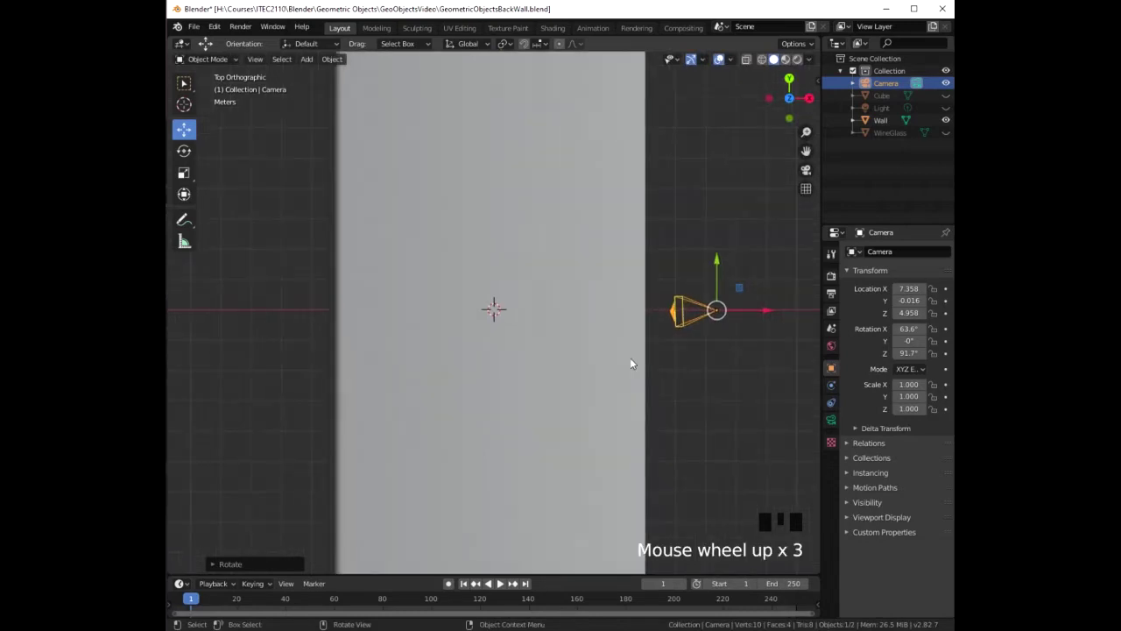
{"action": "scroll", "coordinate": [674, 383], "scroll_direction": "down", "scroll_amount": 2}
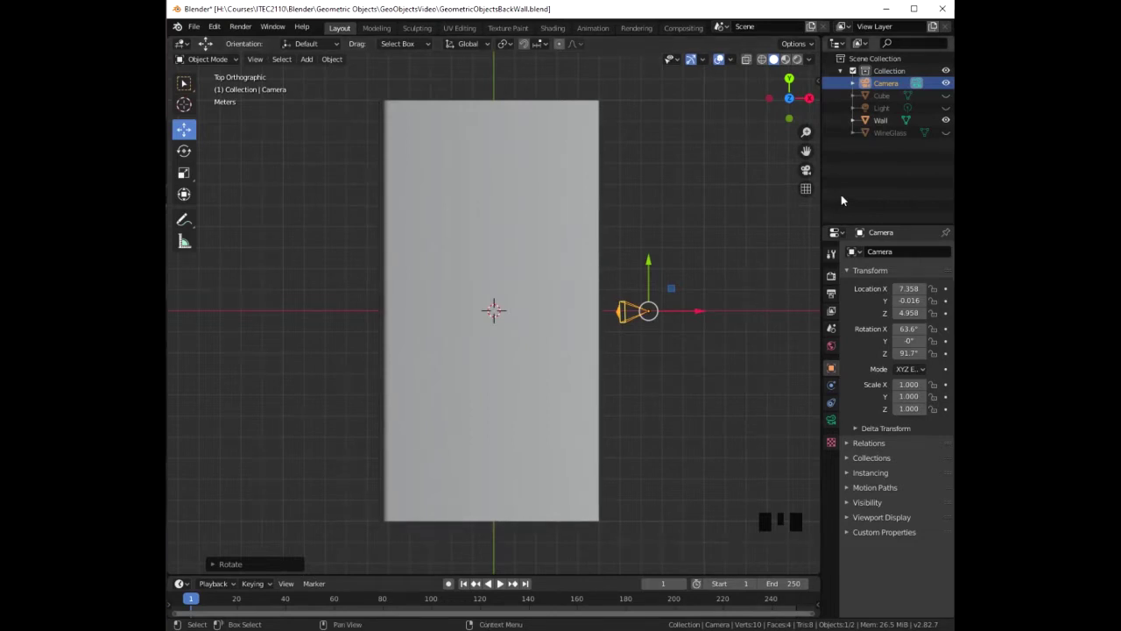
Step: Unhide the wine glass and scale it by a factor of 0.6
{"action": "left_click", "coordinate": [946, 133]}
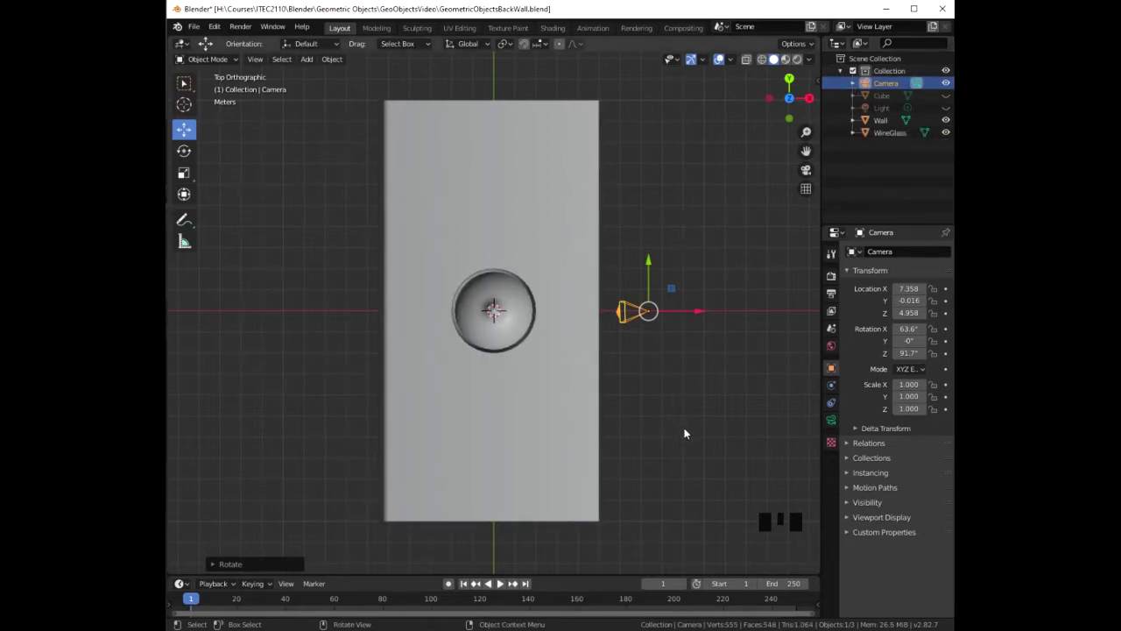
{"action": "middle_click_drag", "start_coordinate": [685, 432], "coordinate": [590, 330]}
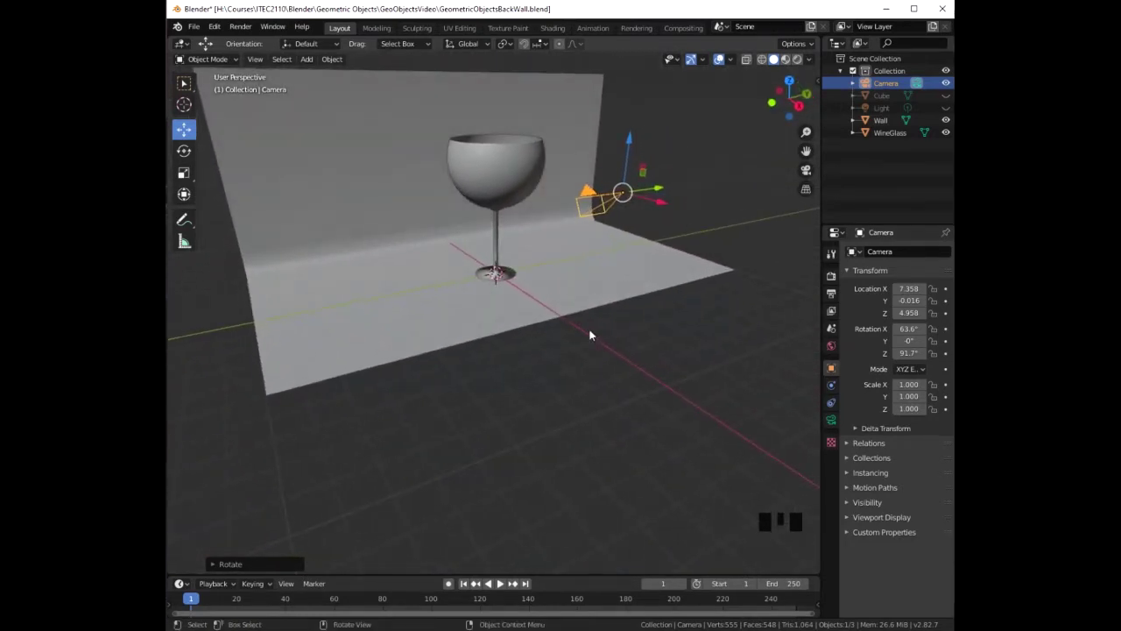
{"action": "left_click", "coordinate": [506, 178]}
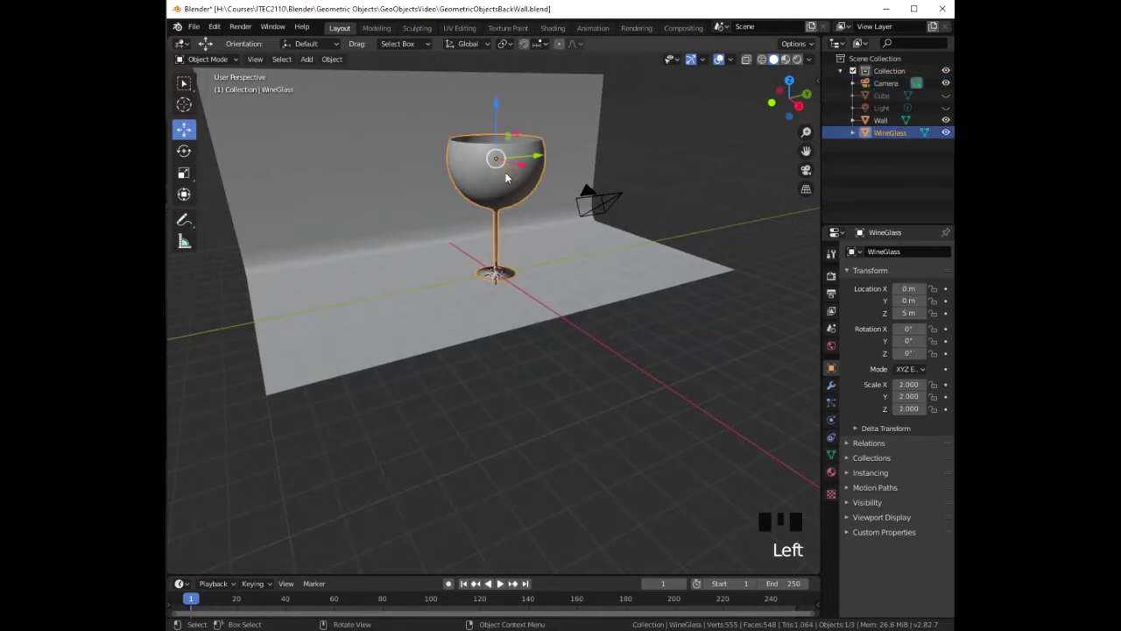
{"action": "type", "text": "s.6"}
{"action": "left_click", "coordinate": [529, 213]}
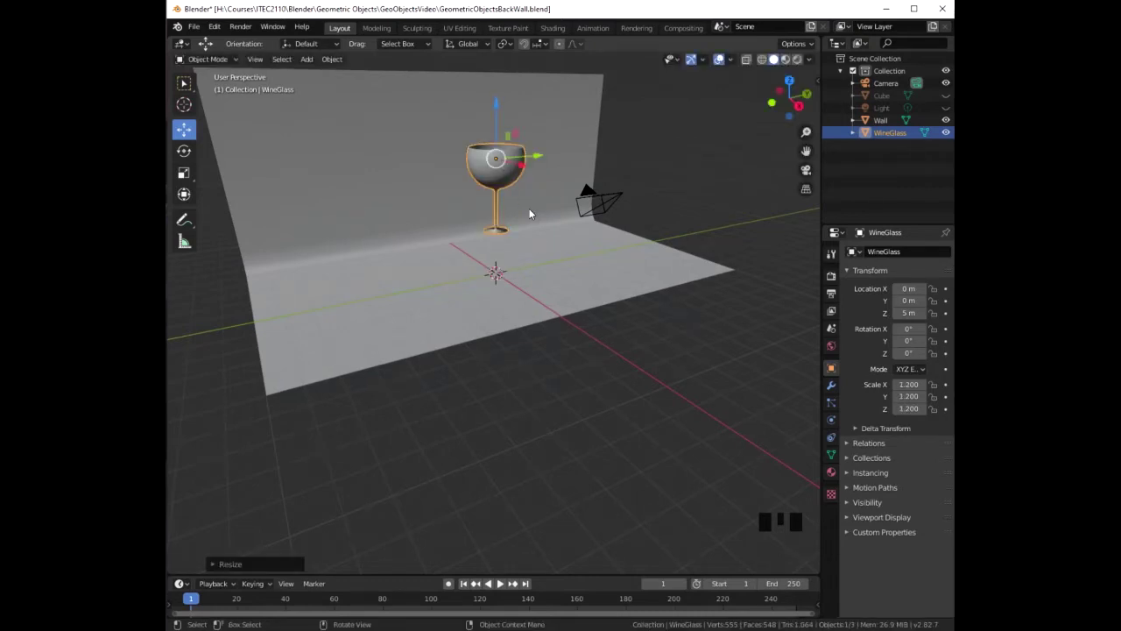
Step: Lower the wine glass onto the floor of the backdrop, at Z about 3.06 m
{"action": "key", "text": "KP_3"}
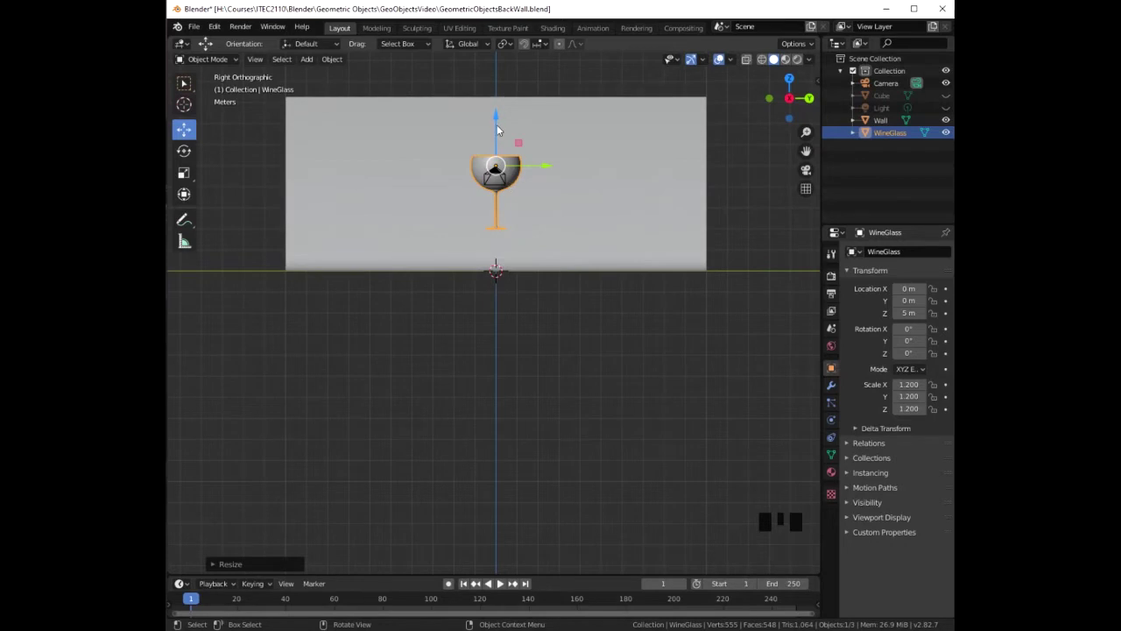
{"action": "left_click_drag", "start_coordinate": [496, 114], "coordinate": [493, 159]}
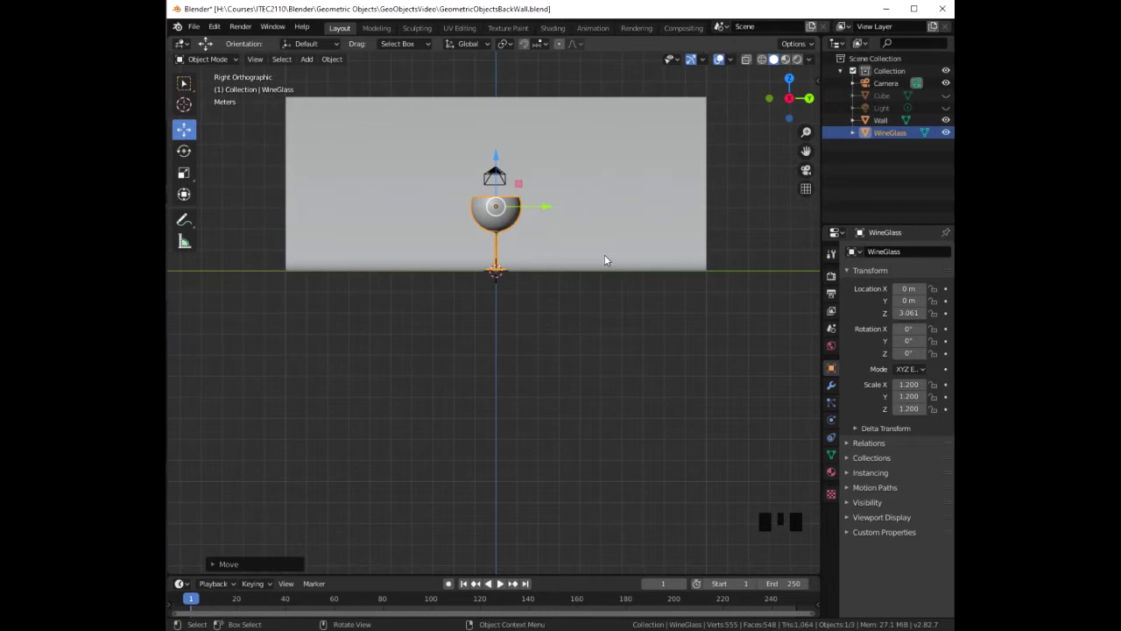
Step: Lock the camera to the view and pull it back until the whole wine glass fits inside the camera frame
{"action": "key", "text": "KP_0"}
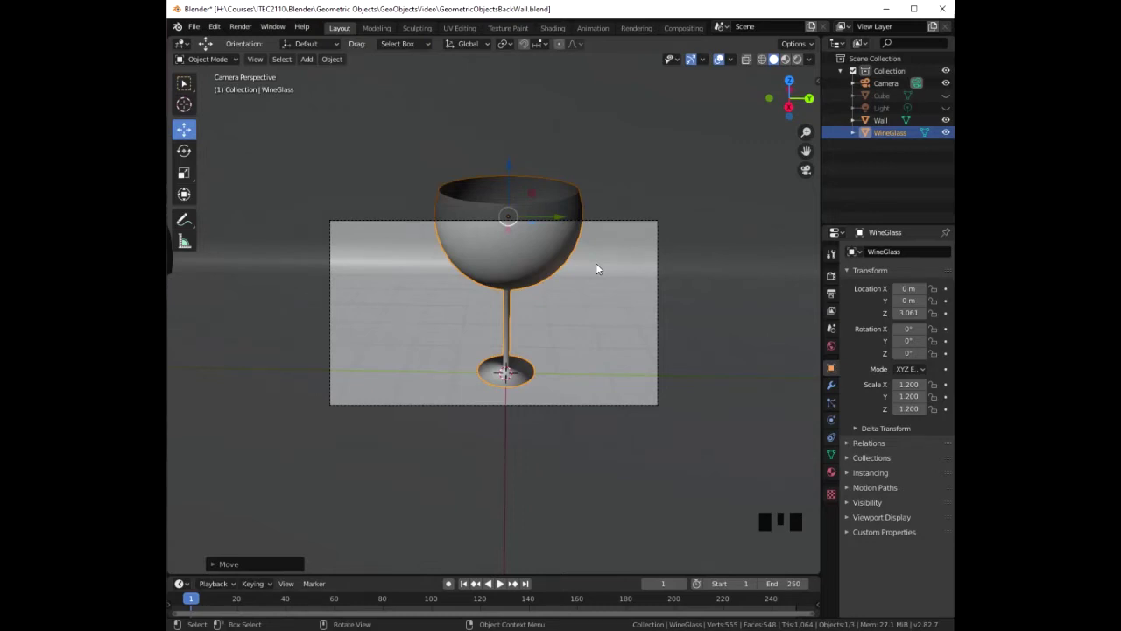
{"action": "key", "text": "n"}
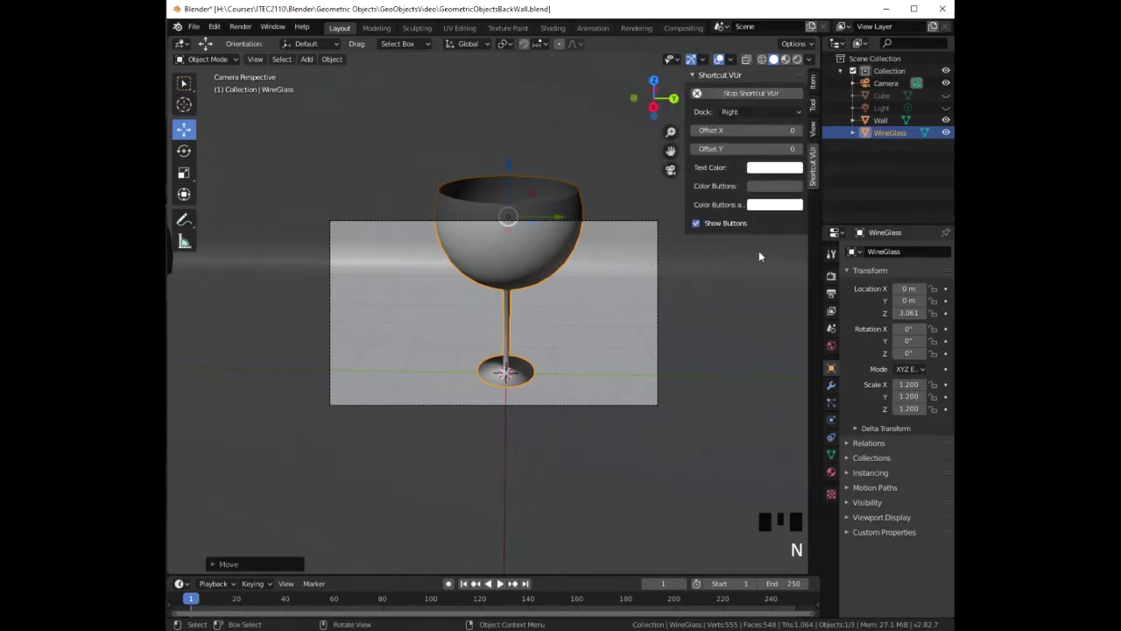
{"action": "left_click", "coordinate": [812, 129]}
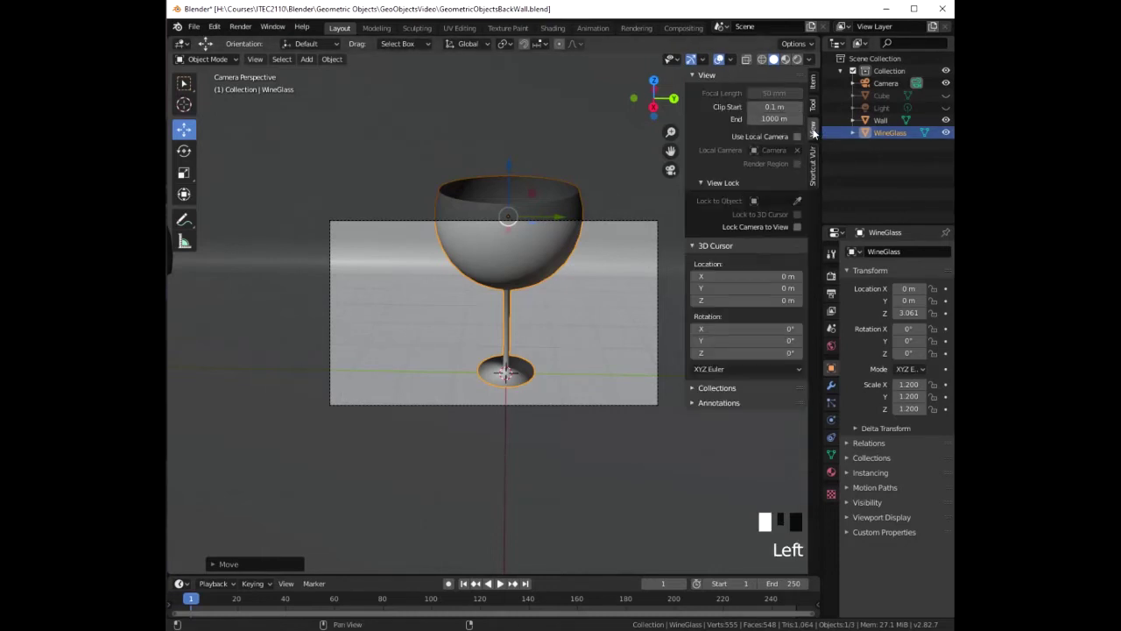
{"action": "left_click", "coordinate": [798, 227]}
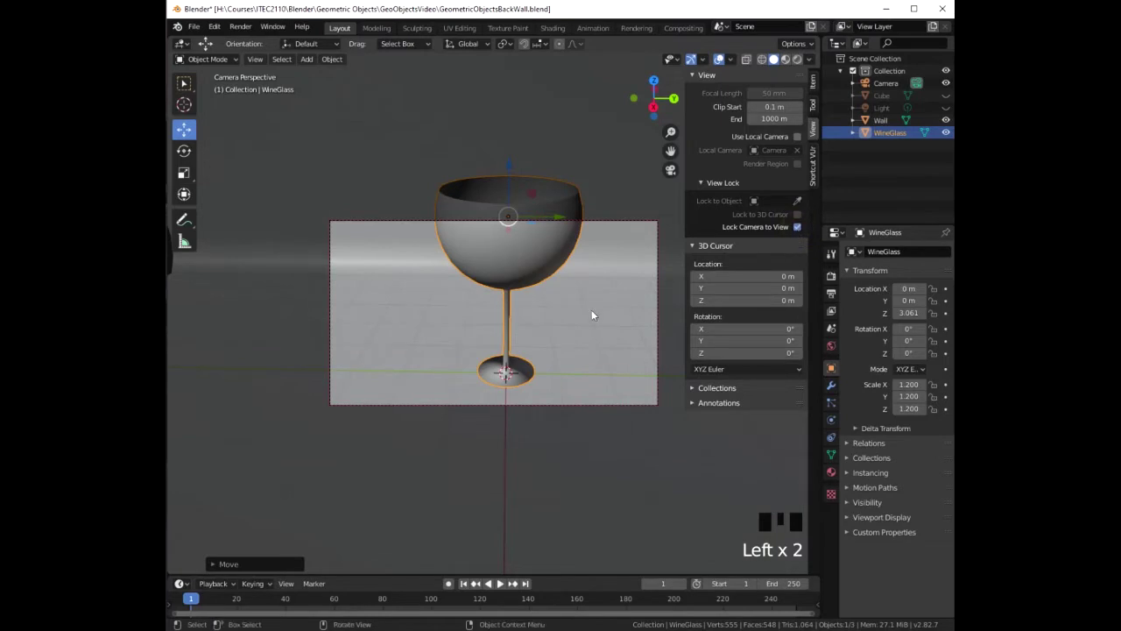
{"action": "scroll", "coordinate": [589, 316], "scroll_direction": "down", "scroll_amount": 2}
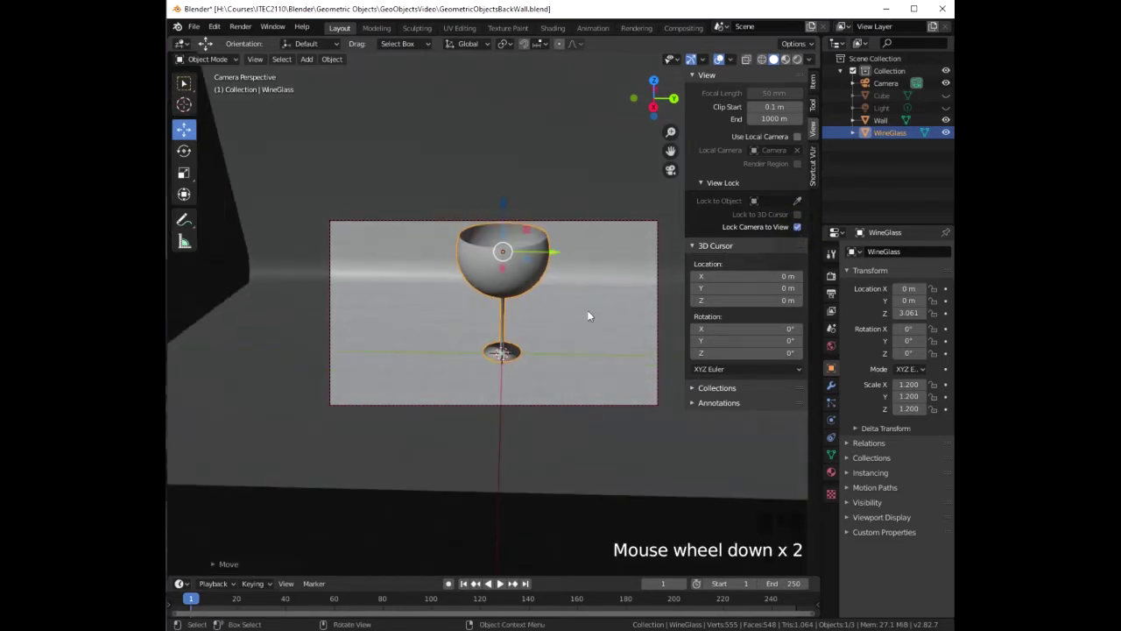
{"action": "scroll", "coordinate": [589, 317], "scroll_direction": "down", "scroll_amount": 1}
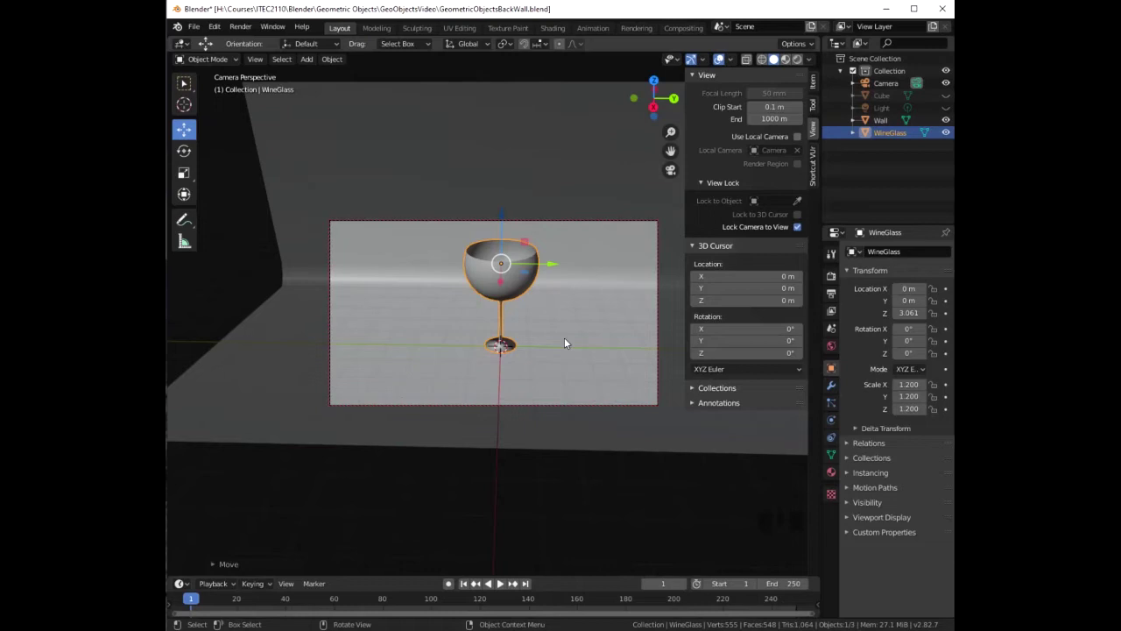
{"action": "middle_click_drag", "start_coordinate": [564, 338], "coordinate": [565, 344]}
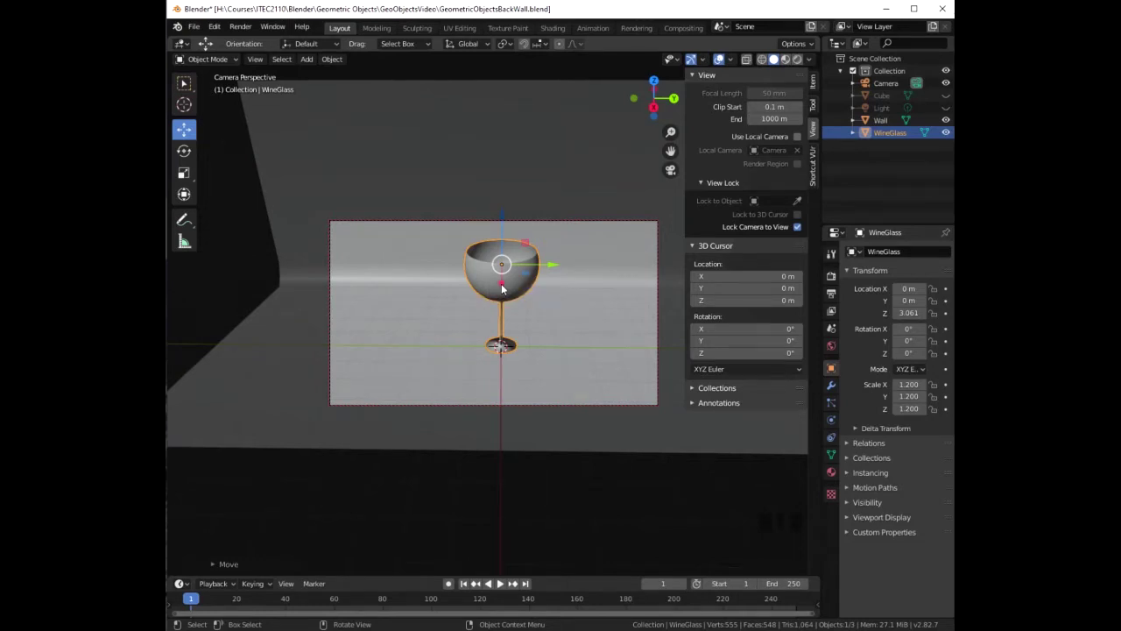
Step: Move the wine glass to the left side of the camera frame, at X about 1.02 m and Y about -3.65 m
{"action": "left_click_drag", "start_coordinate": [502, 289], "coordinate": [428, 276]}
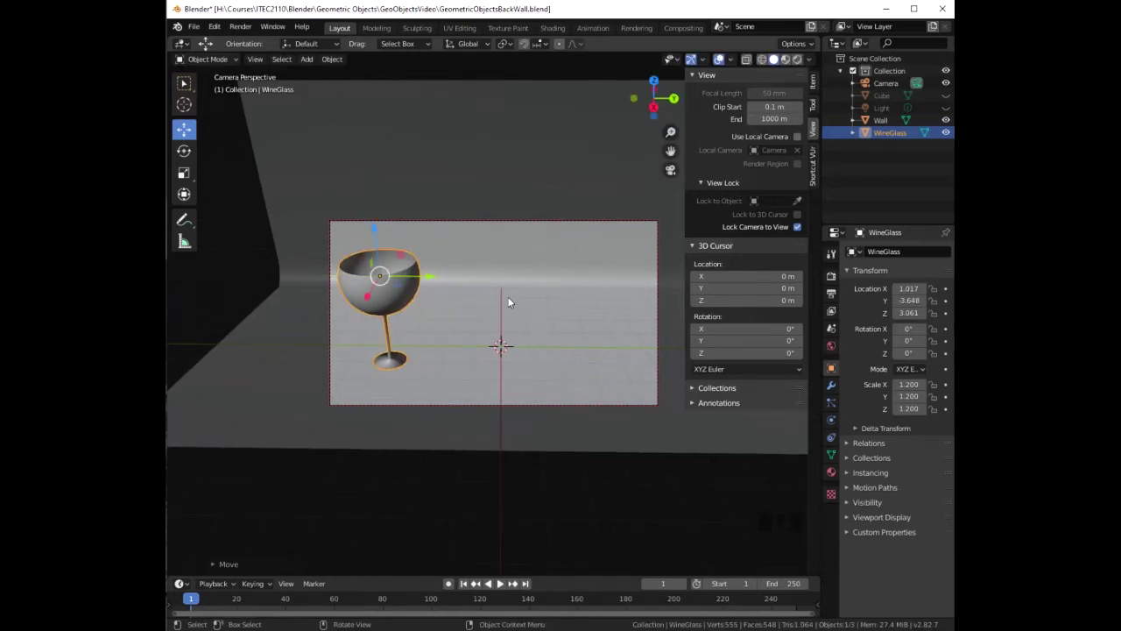
Step: Add a cube mesh at the world origin and raise it 1 m so it rests on the floor
{"action": "key", "text": "shift+a"}
{"action": "mouse_move", "coordinate": [510, 298]}
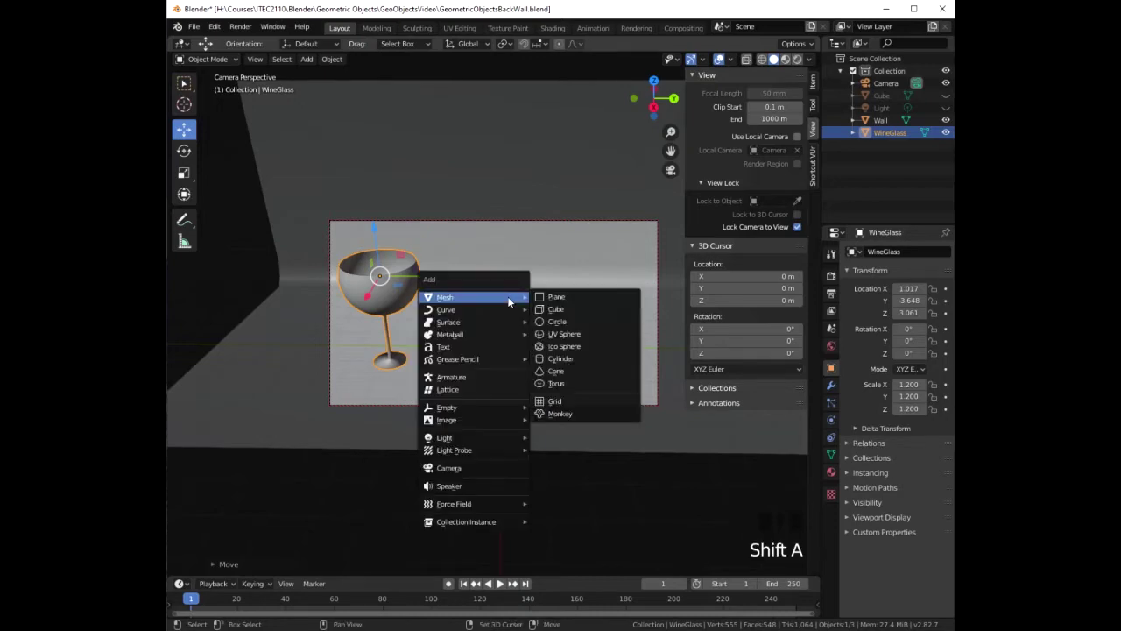
{"action": "left_click", "coordinate": [560, 309]}
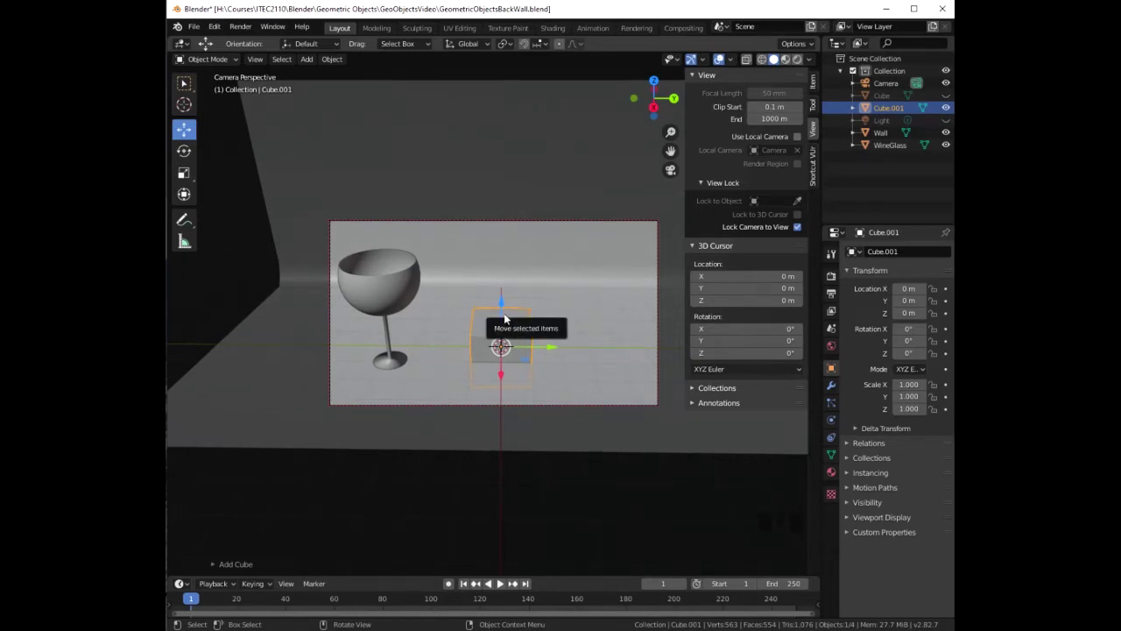
{"action": "left_click_drag", "start_coordinate": [502, 300], "coordinate": [501, 279], "text": "ctrl"}
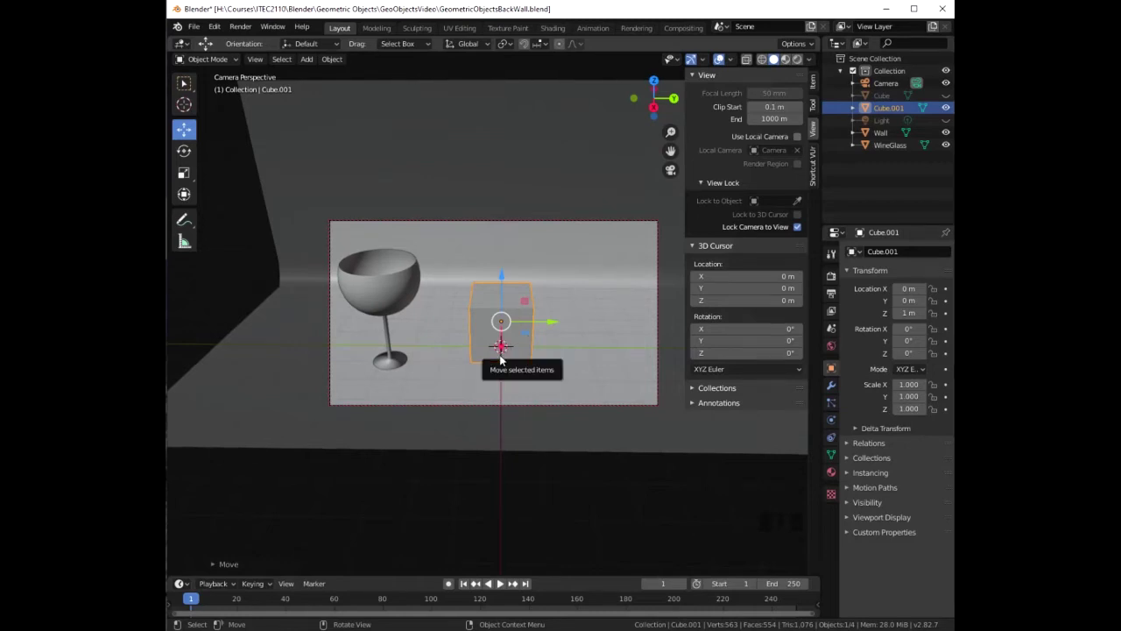
Step: Move the cube to X -1 m and rotate it 45° in top view to Z rotation -45°
{"action": "key", "text": "KP_7"}
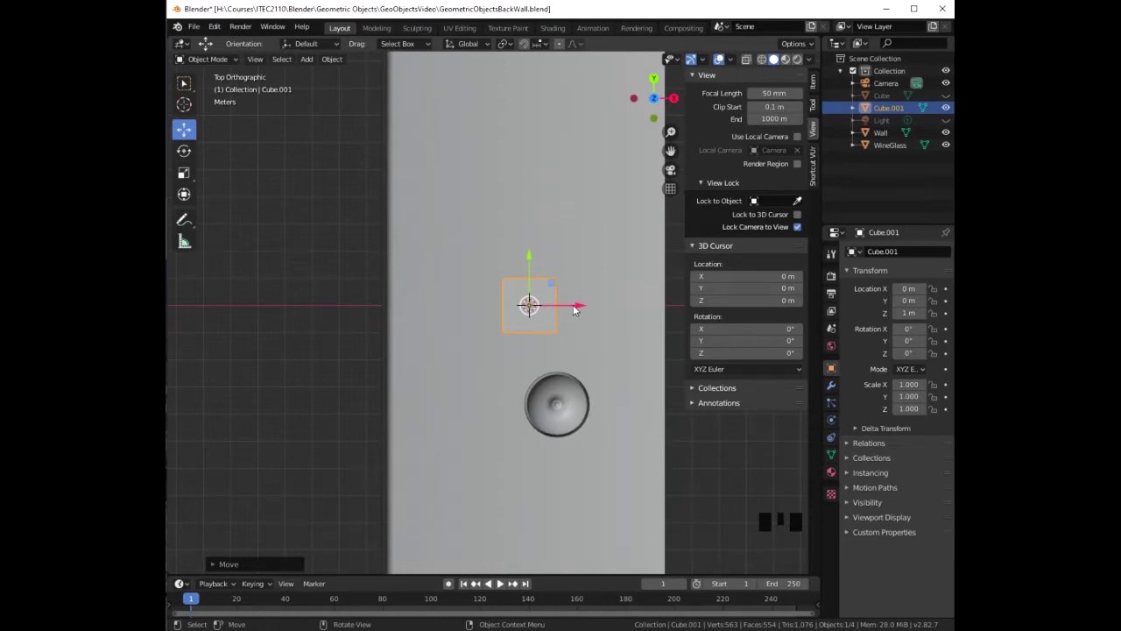
{"action": "key", "text": "ctrl"}
{"action": "left_click_drag", "start_coordinate": [578, 309], "coordinate": [539, 303], "text": "ctrl"}
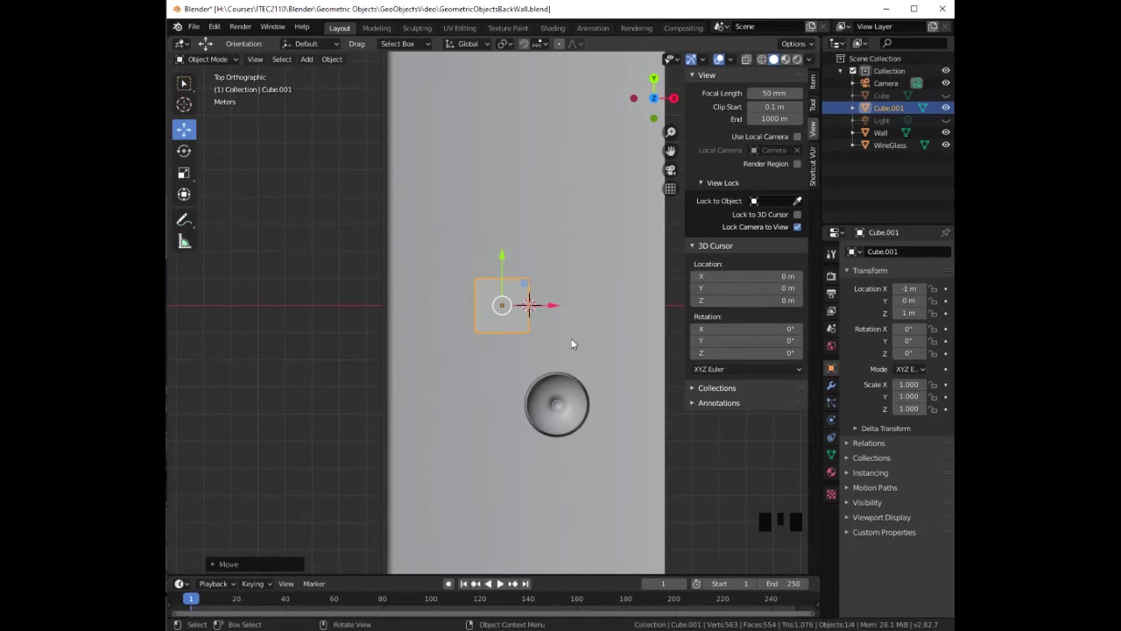
{"action": "type", "text": "r"}
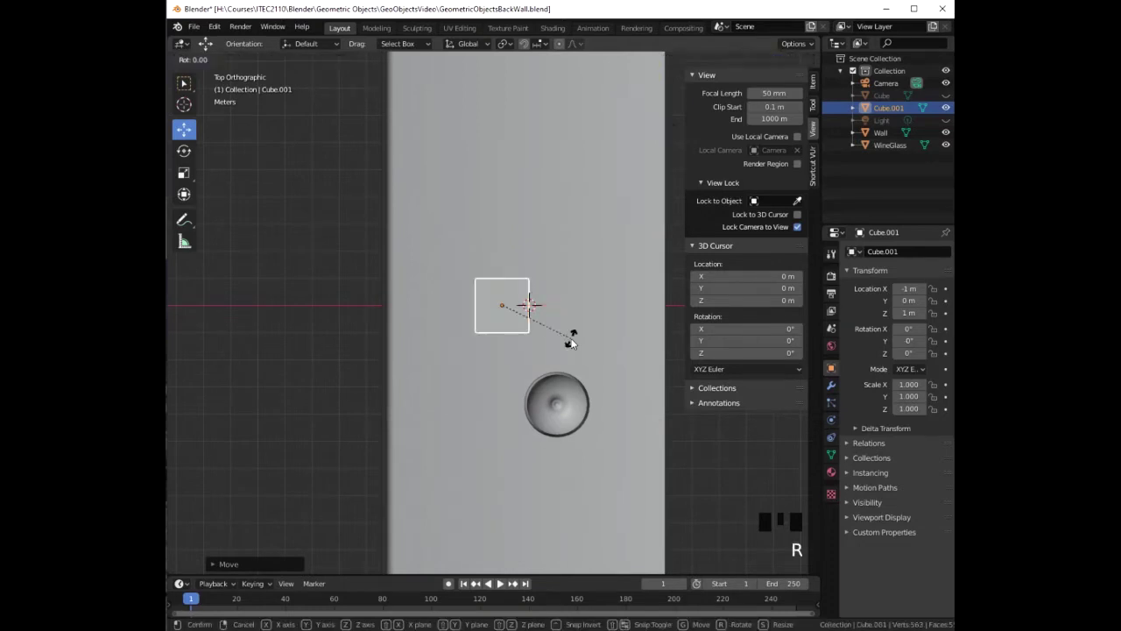
{"action": "type", "text": "45"}
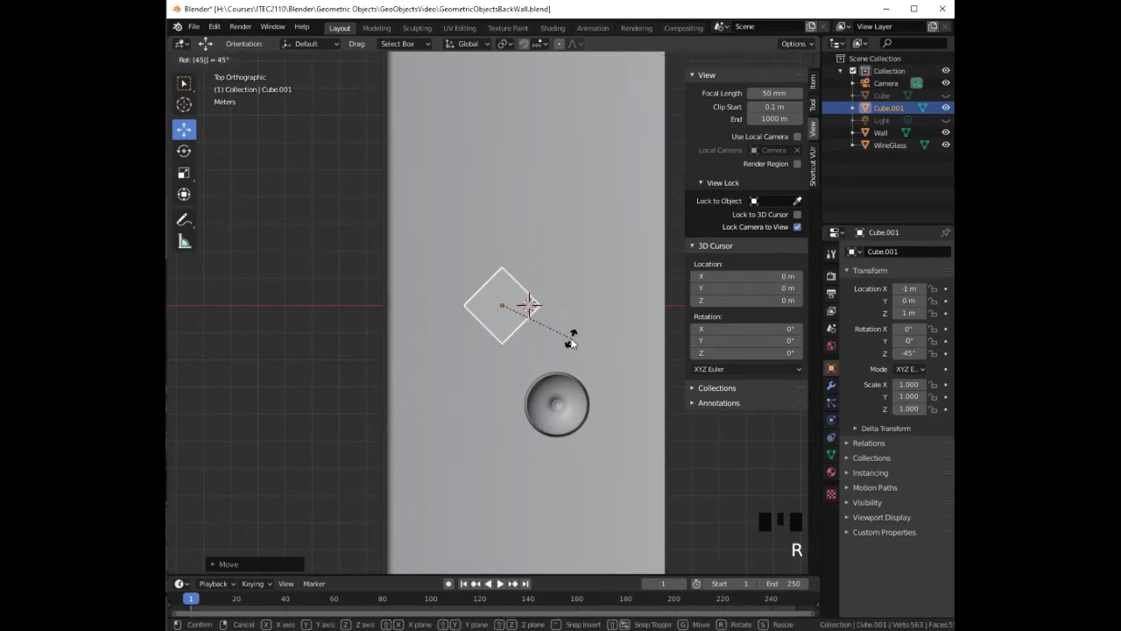
{"action": "key", "text": "Return"}
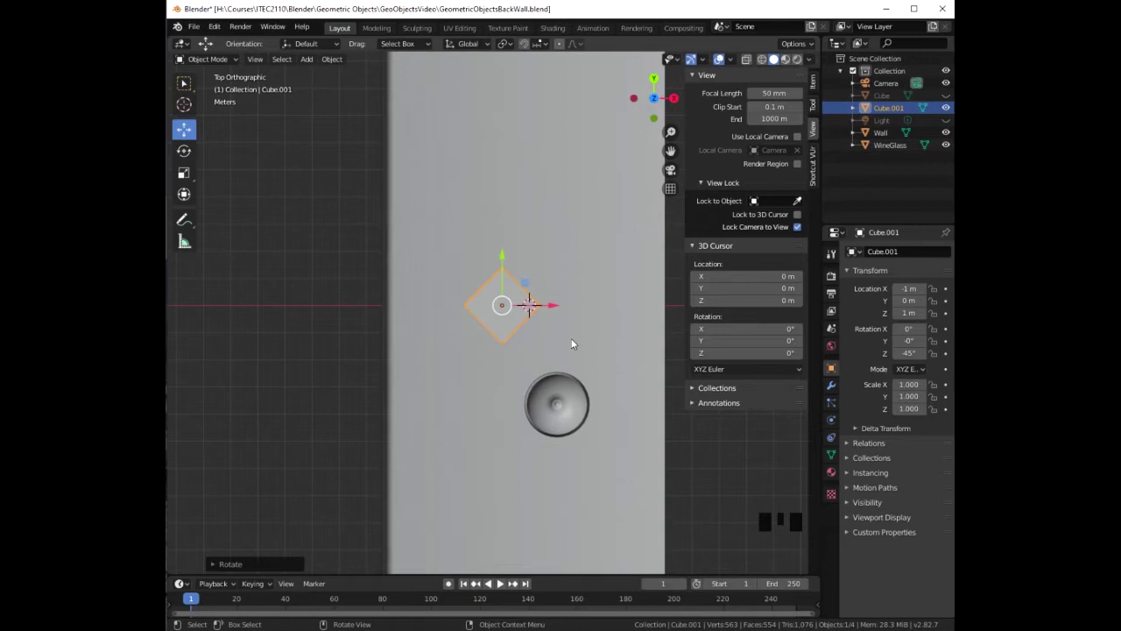
Step: Duplicate the cube and slide the copy along Y to about 3.69 m, right of the original in the camera view
{"action": "key", "text": "KP_0"}
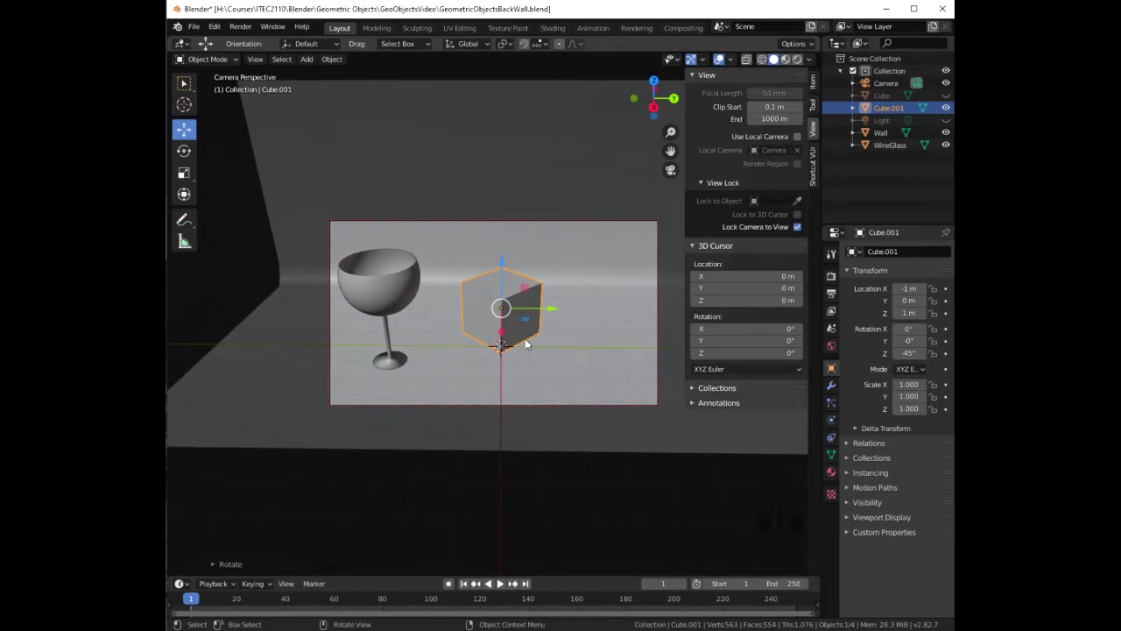
{"action": "key", "text": "shift"}
{"action": "key", "text": "shift+d"}
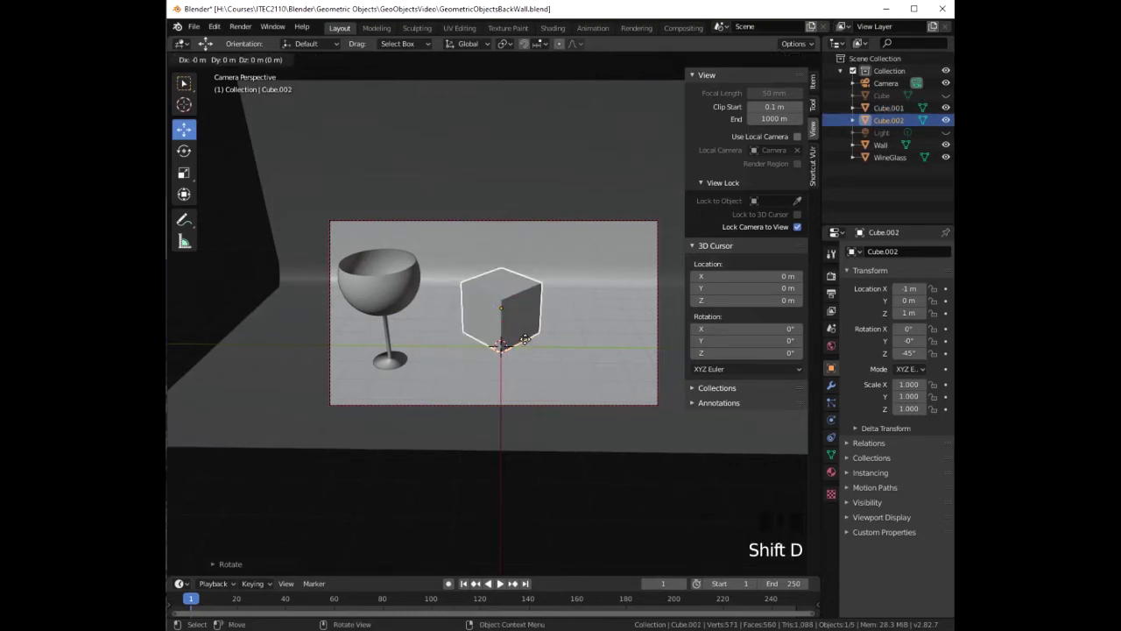
{"action": "right_click", "coordinate": [524, 339]}
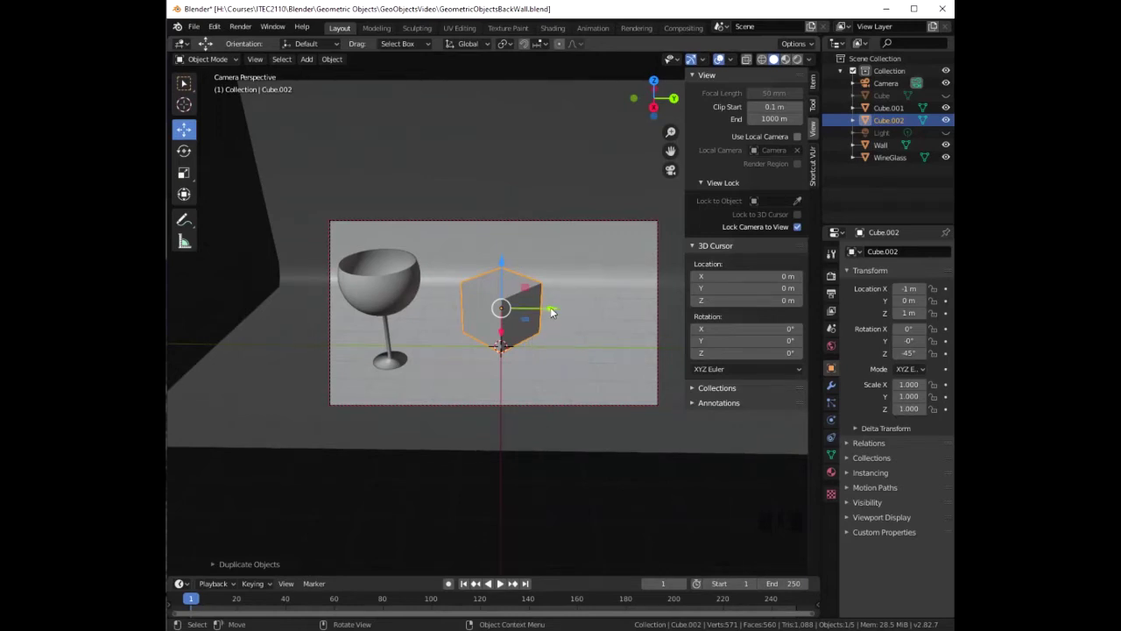
{"action": "left_click_drag", "start_coordinate": [550, 310], "coordinate": [656, 319]}
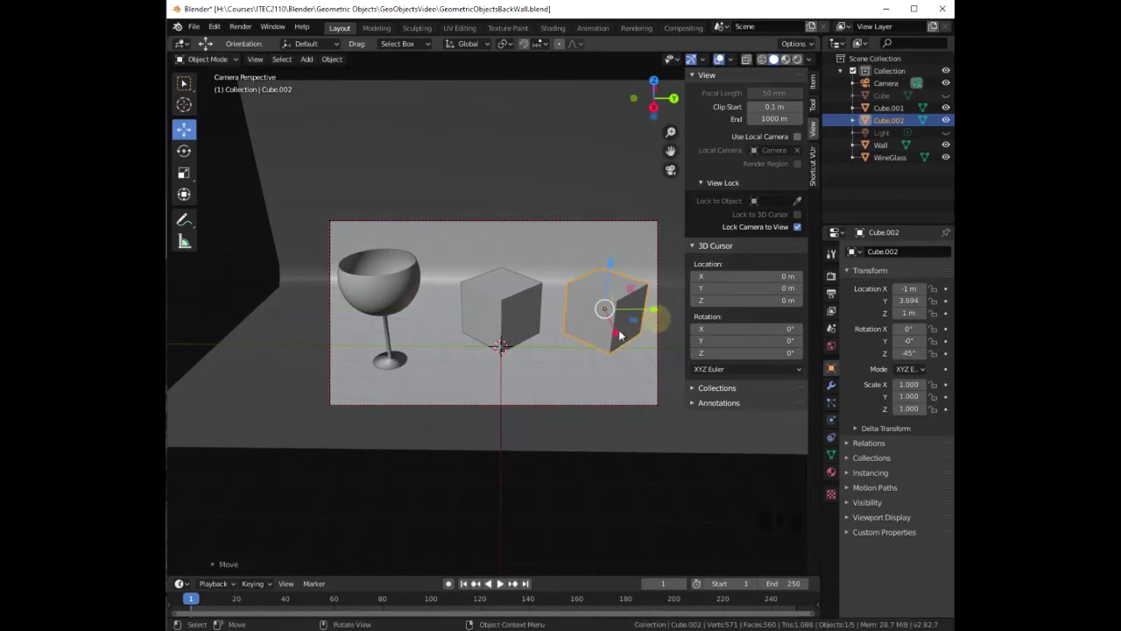
Step: Duplicate the middle cube again and slide the copy along Y to about -3.67 m, behind the wine glass
{"action": "left_click", "coordinate": [529, 302]}
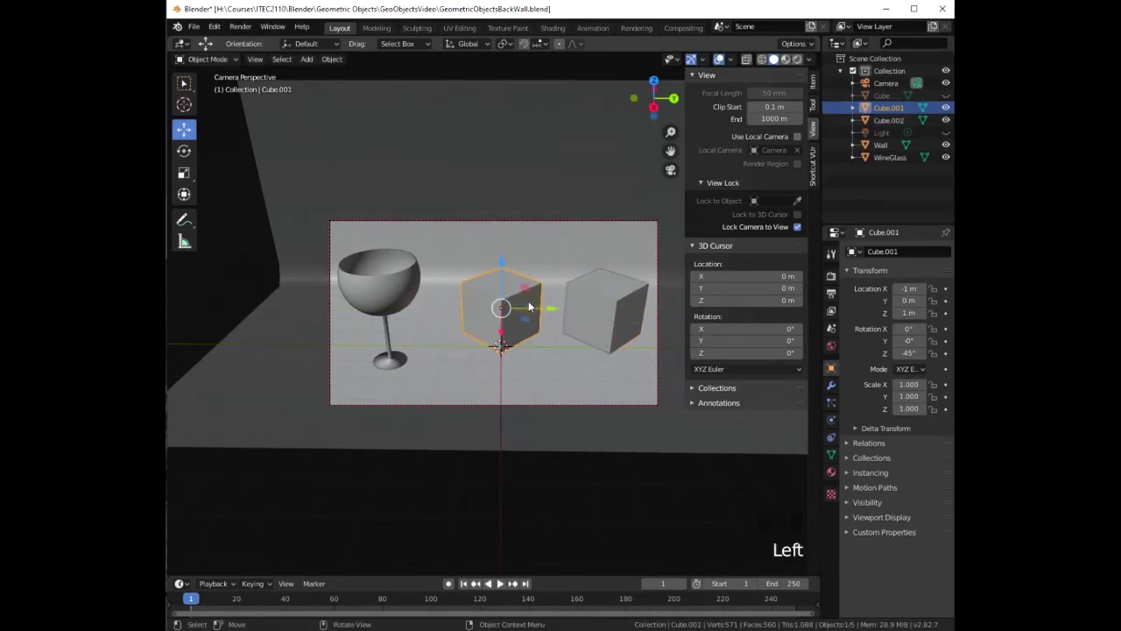
{"action": "key", "text": "shift+d"}
{"action": "right_click", "coordinate": [529, 307]}
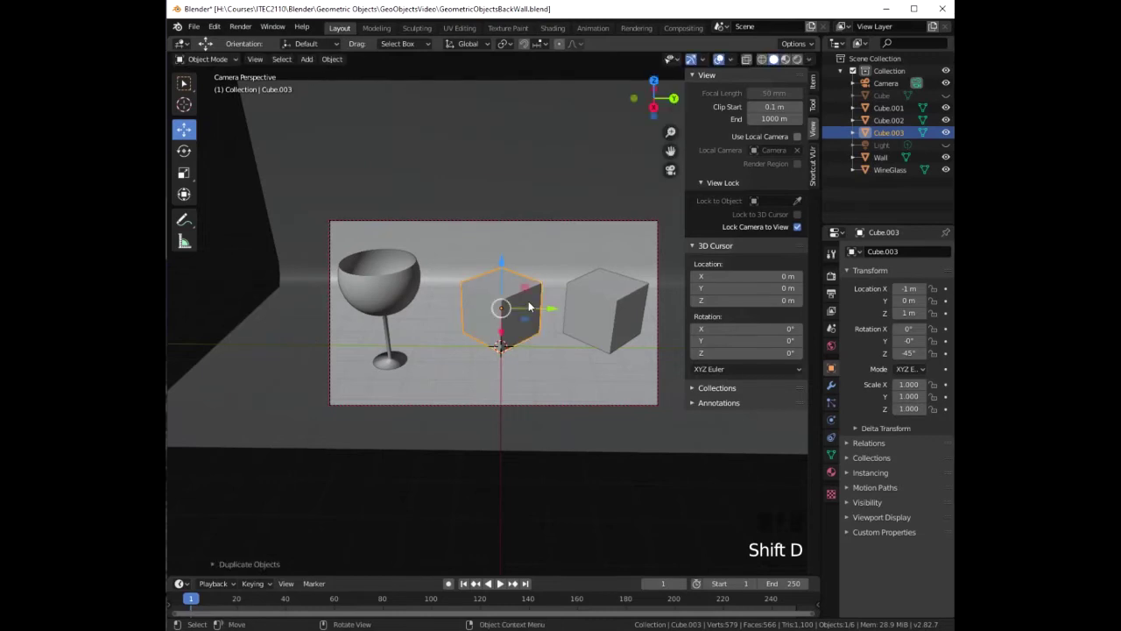
{"action": "left_click_drag", "start_coordinate": [544, 310], "coordinate": [445, 302]}
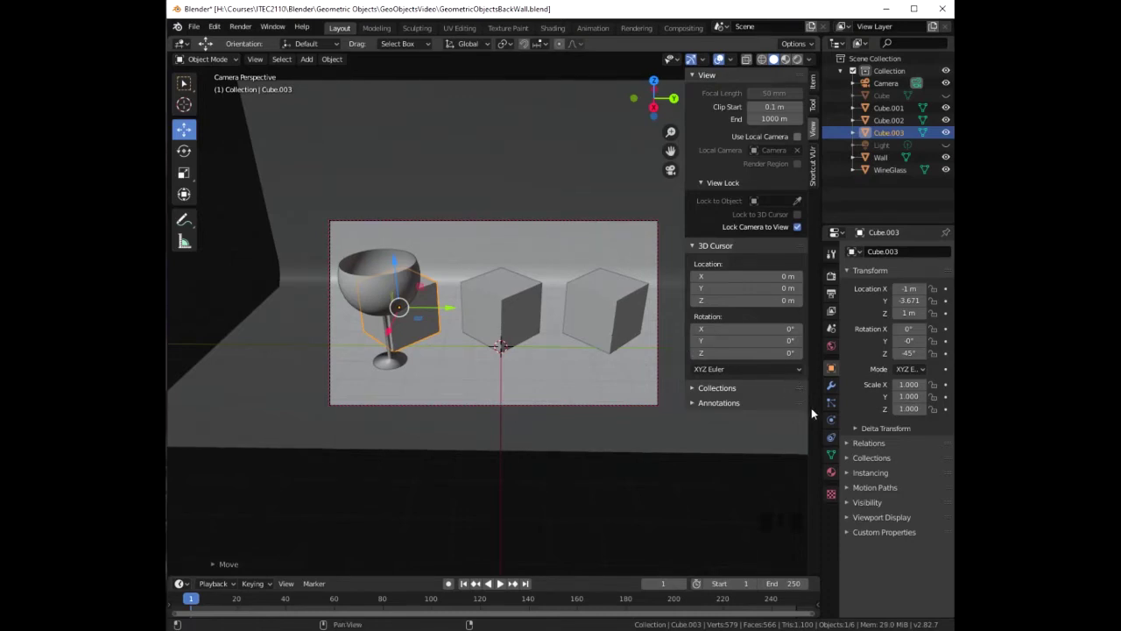
Step: Give the cube behind the wine glass a new material with a magenta base color
{"action": "left_click", "coordinate": [831, 474]}
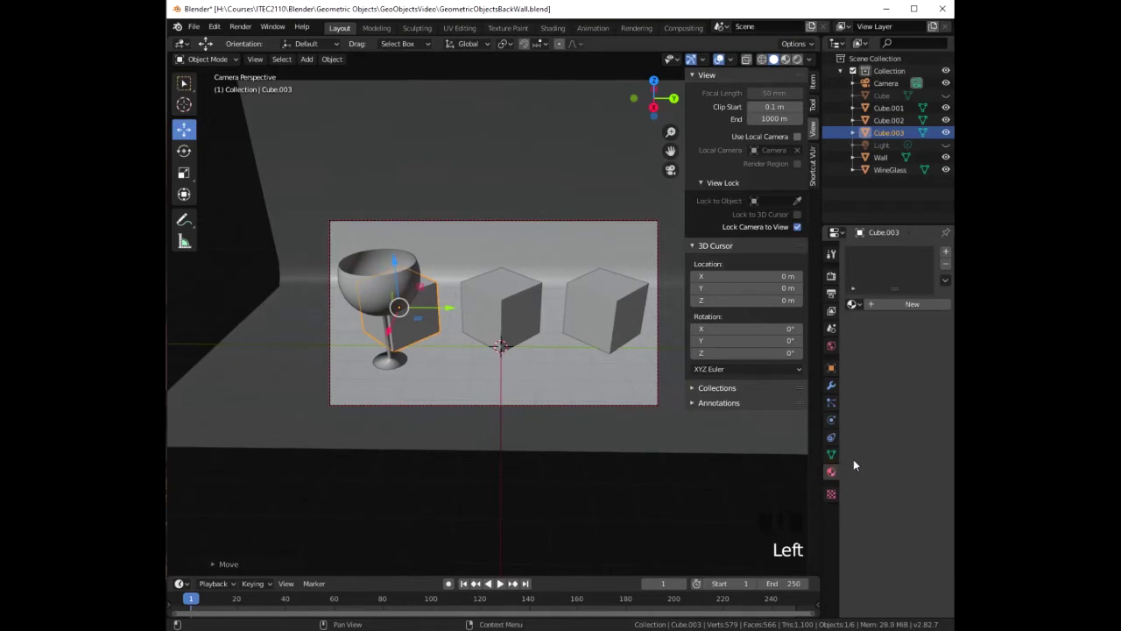
{"action": "left_click", "coordinate": [915, 305]}
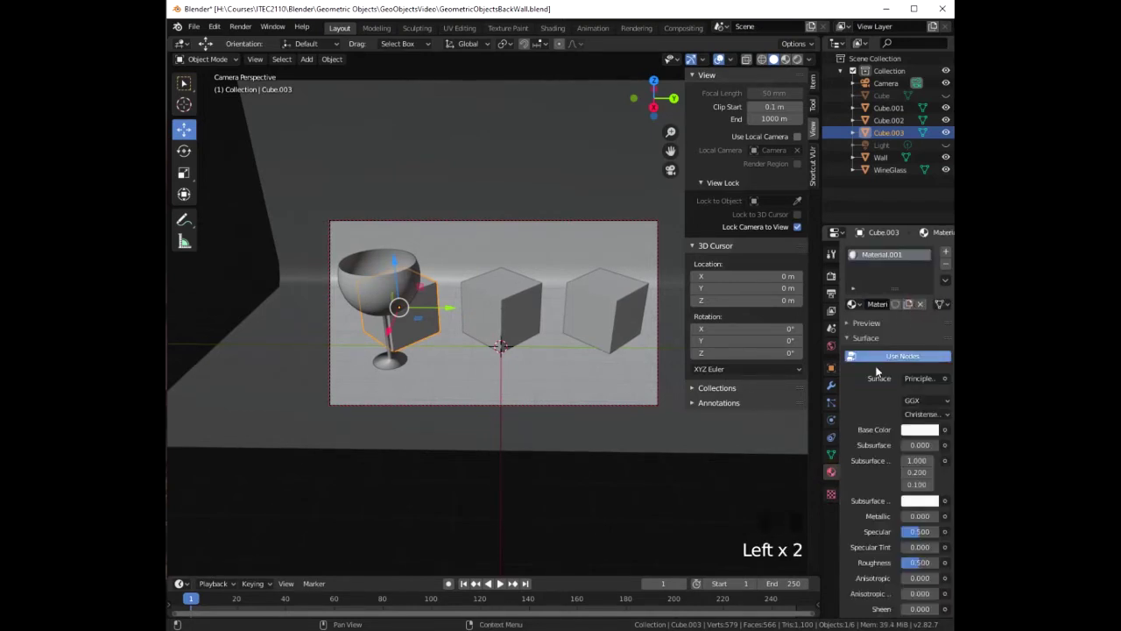
{"action": "left_click", "coordinate": [919, 431]}
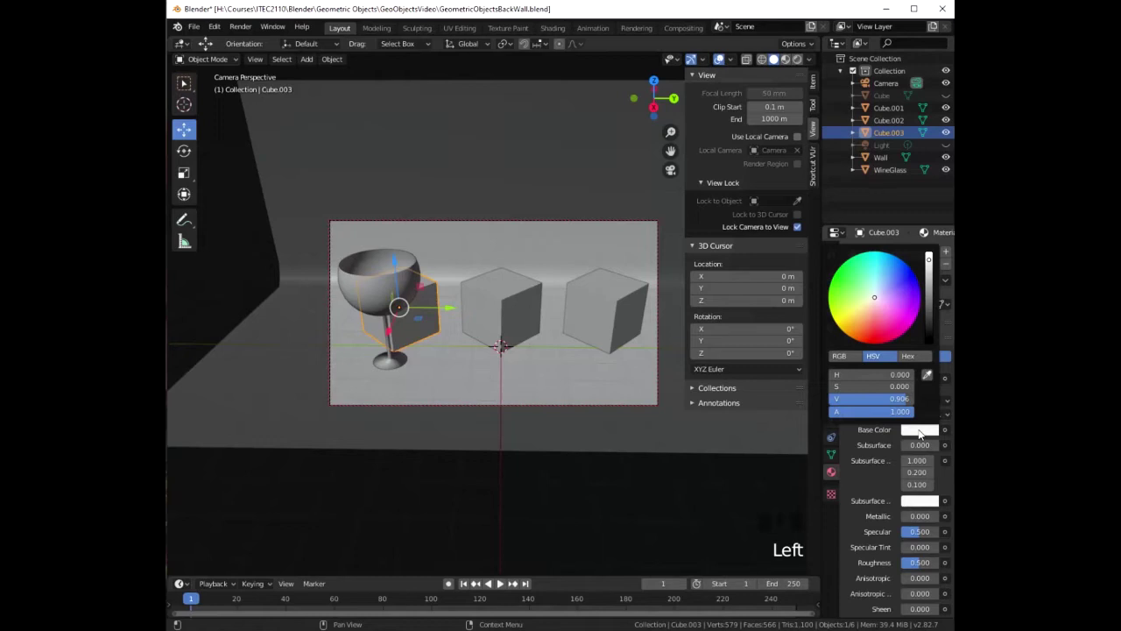
{"action": "left_click", "coordinate": [885, 322]}
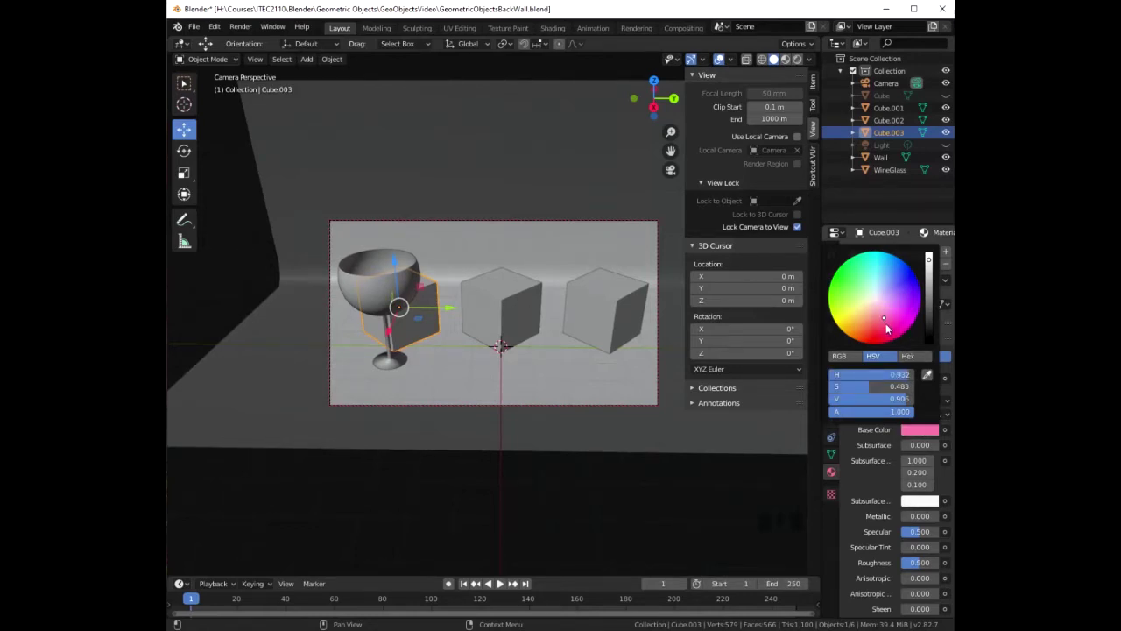
{"action": "left_click", "coordinate": [892, 328]}
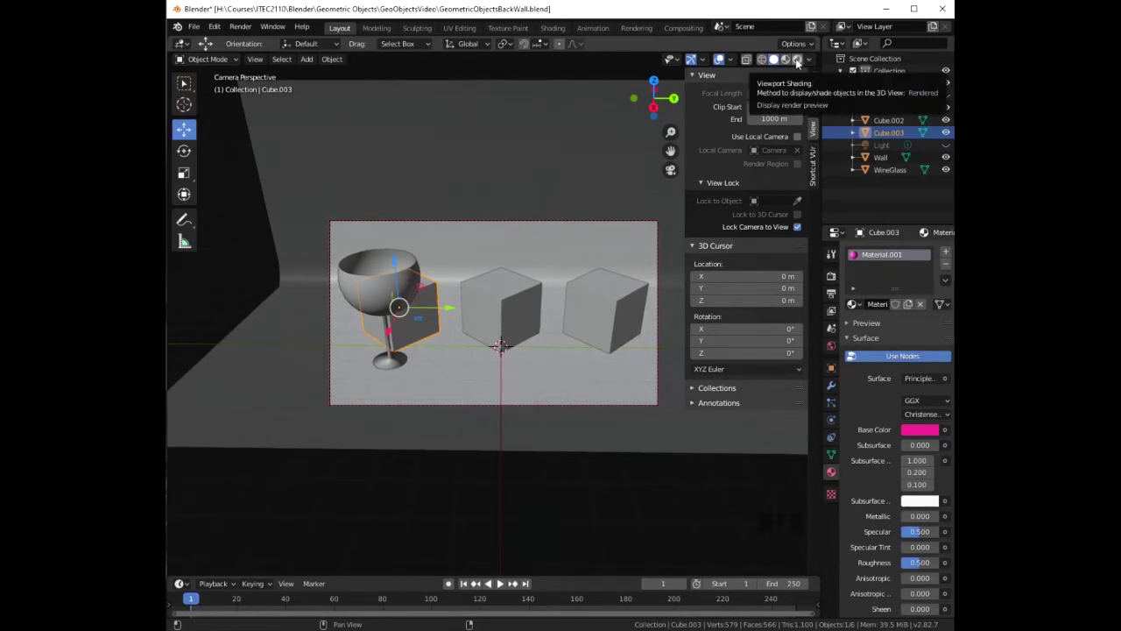
Step: Set the viewport shading to Rendered and unhide the scene's light
{"action": "left_click", "coordinate": [798, 60]}
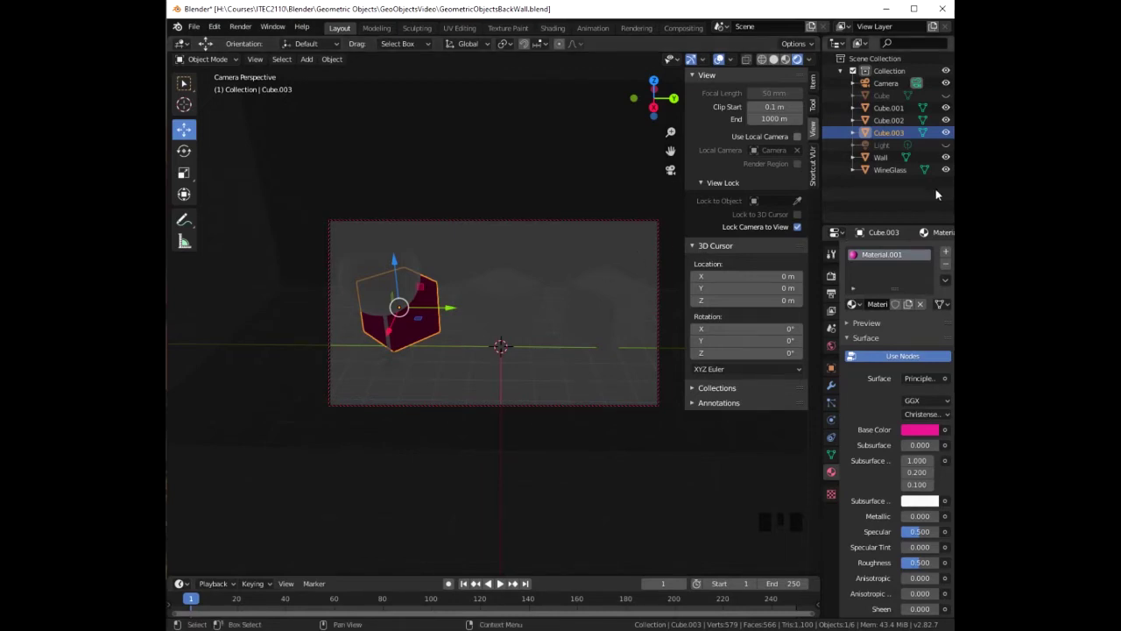
{"action": "left_click", "coordinate": [946, 145]}
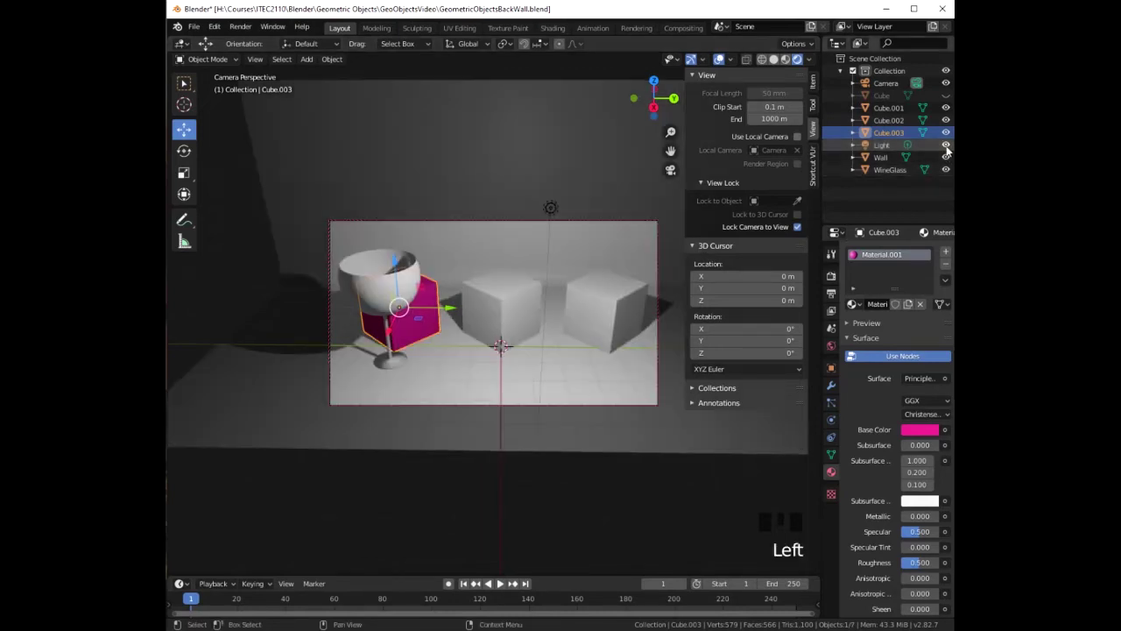
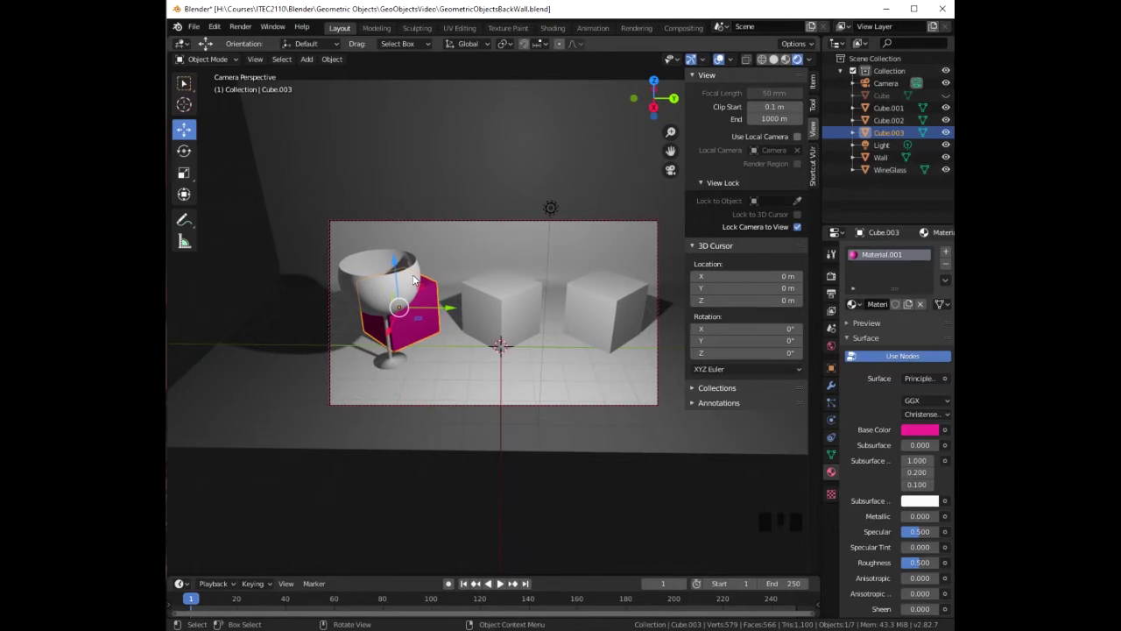
Step: Move the wine glass forward along the X axis, away from the cube behind it
{"action": "left_click", "coordinate": [416, 279]}
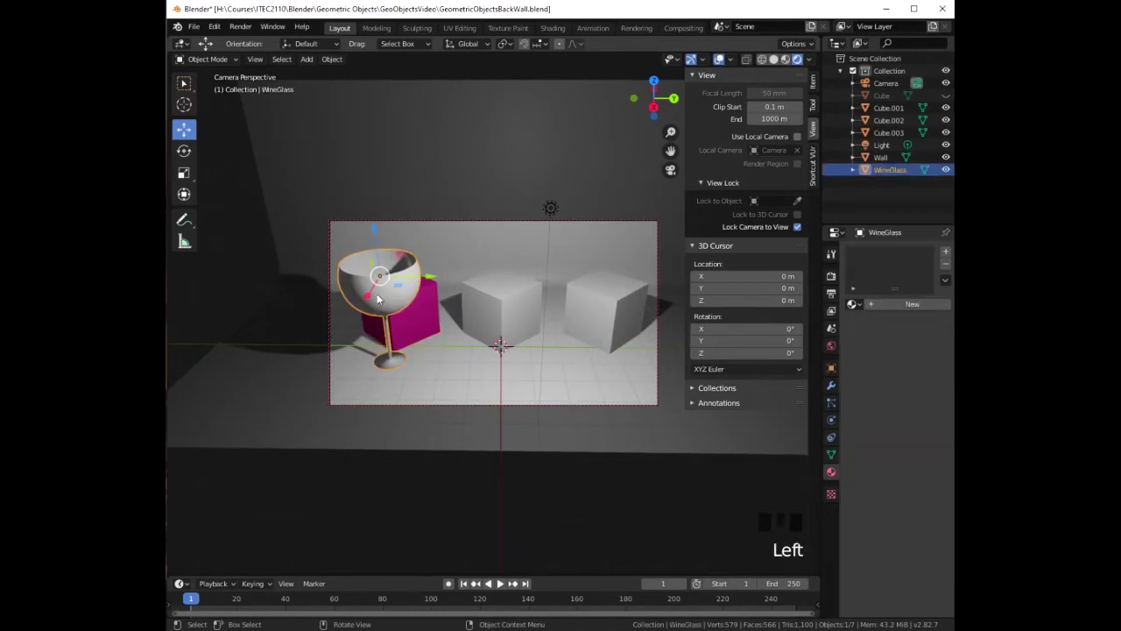
{"action": "left_click_drag", "start_coordinate": [368, 298], "coordinate": [350, 306]}
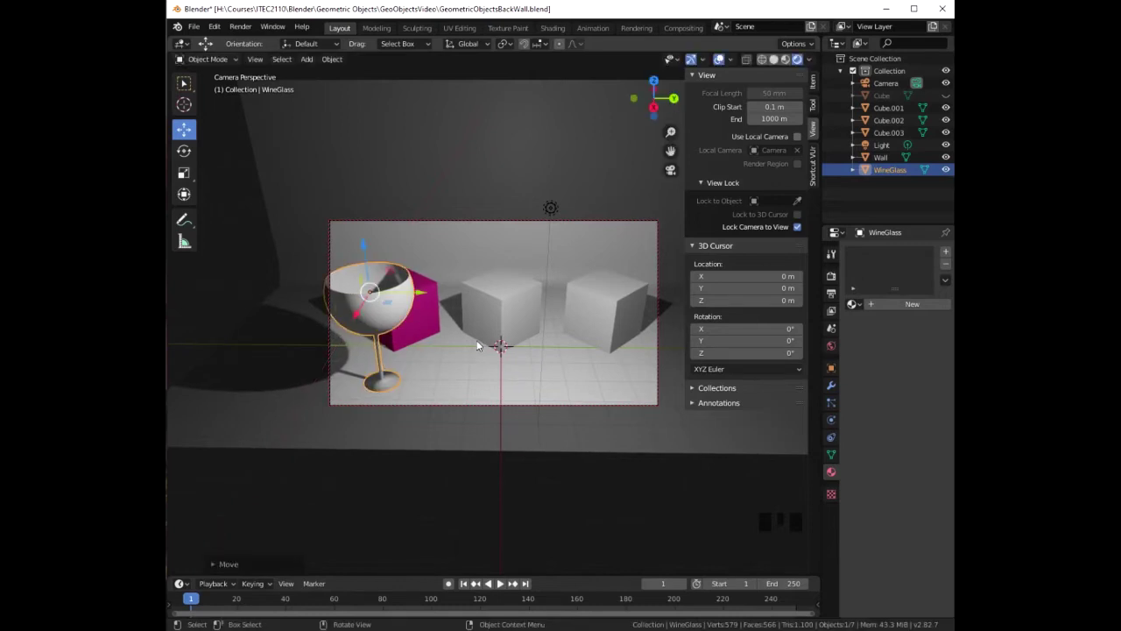
Step: Give the middle cube a new material with a blue base color, about H 0.593 and S 0.847
{"action": "left_click", "coordinate": [504, 303]}
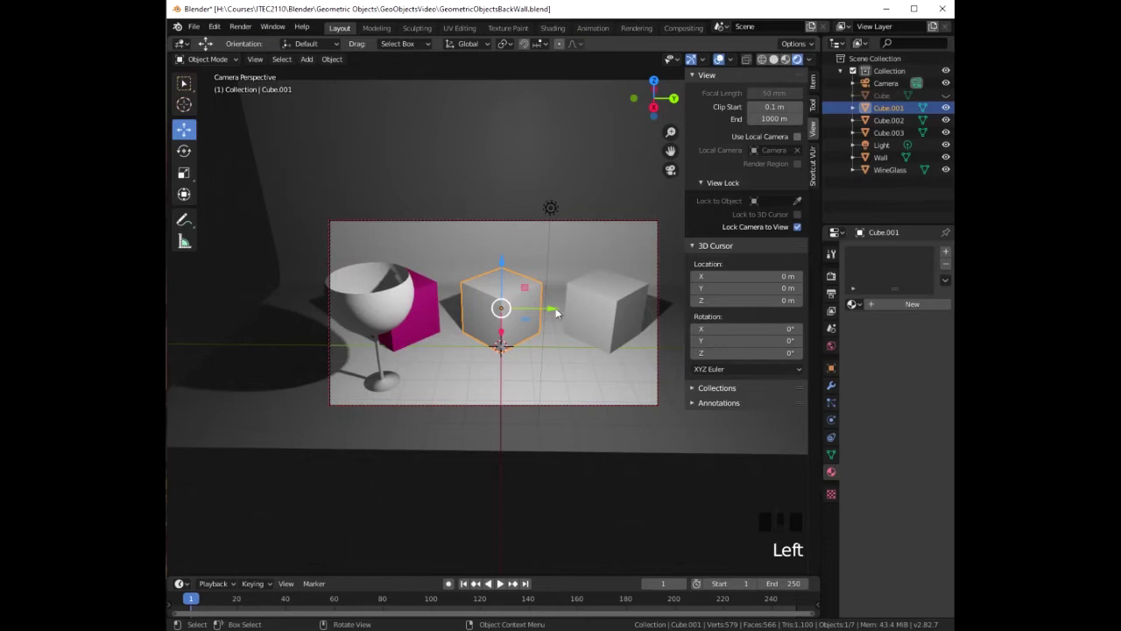
{"action": "left_click", "coordinate": [906, 303]}
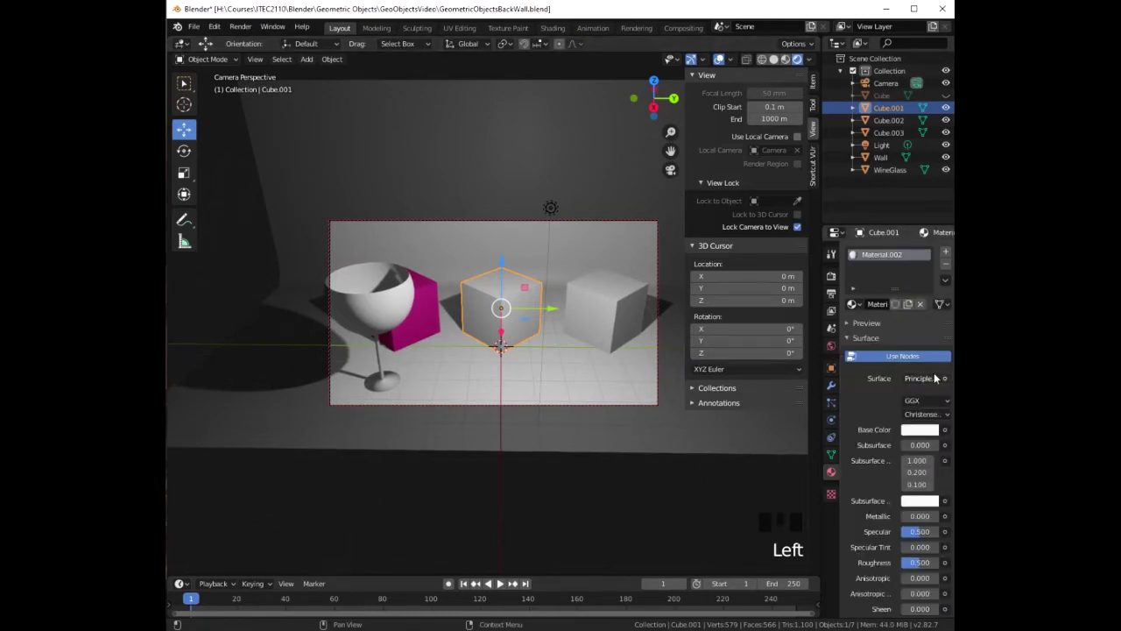
{"action": "left_click", "coordinate": [919, 429]}
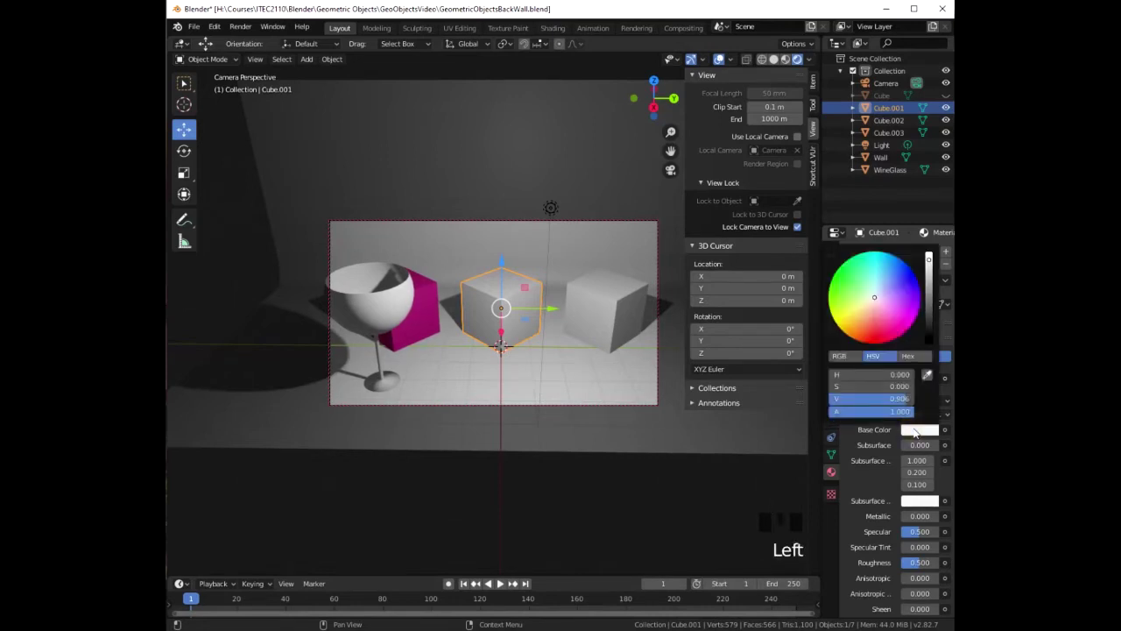
{"action": "left_click", "coordinate": [896, 270]}
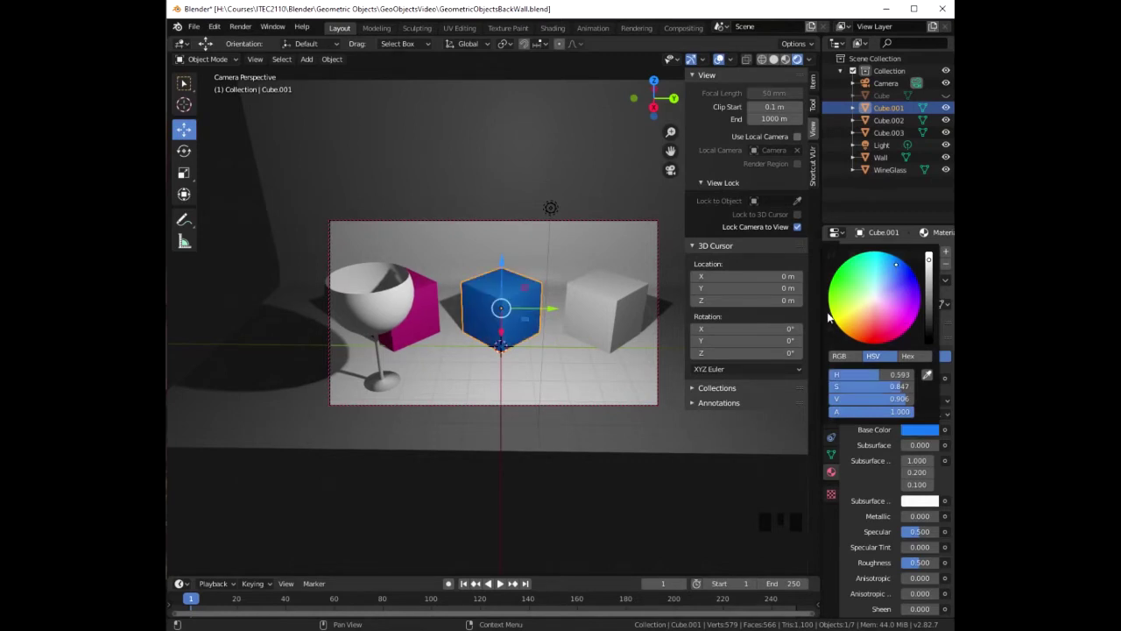
Step: Give the remaining uncolored cube a new material with a green base color, about H 0.373 and S 0.877
{"action": "left_click", "coordinate": [616, 323]}
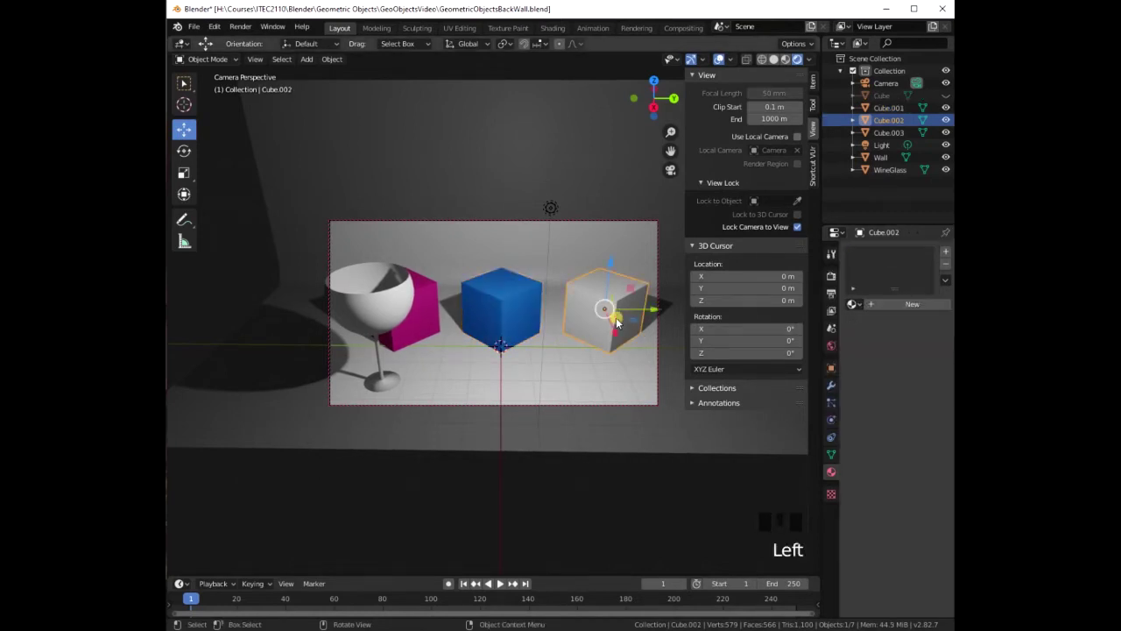
{"action": "left_click", "coordinate": [904, 304]}
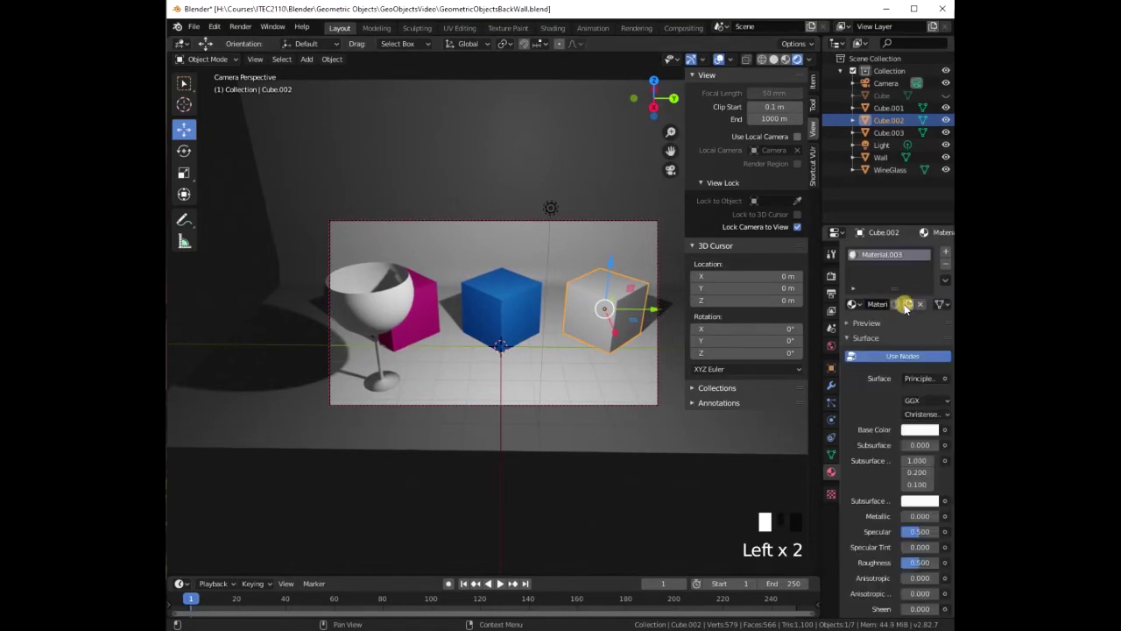
{"action": "left_click", "coordinate": [918, 429]}
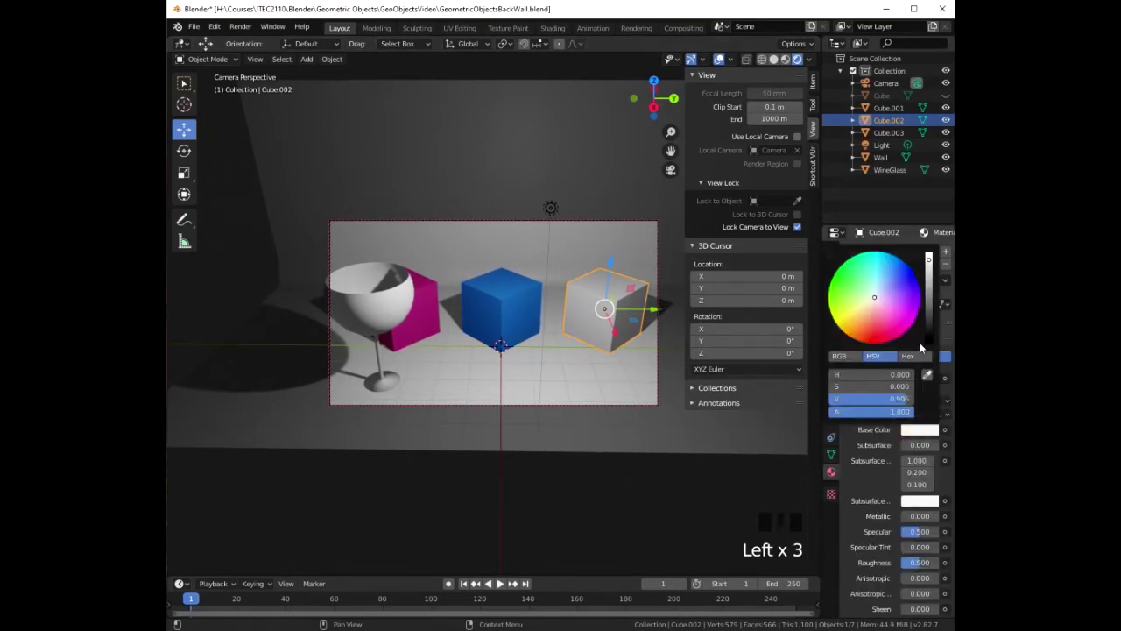
{"action": "left_click", "coordinate": [846, 274]}
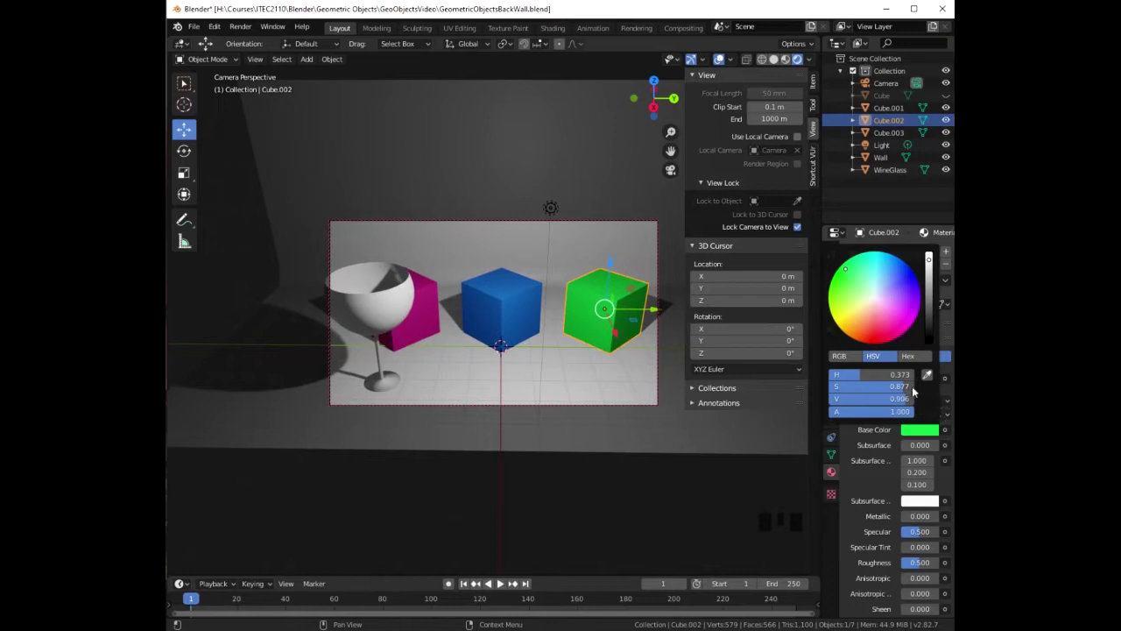
Step: Give the curved wall a new material with a light sky-blue base color
{"action": "left_click", "coordinate": [571, 386]}
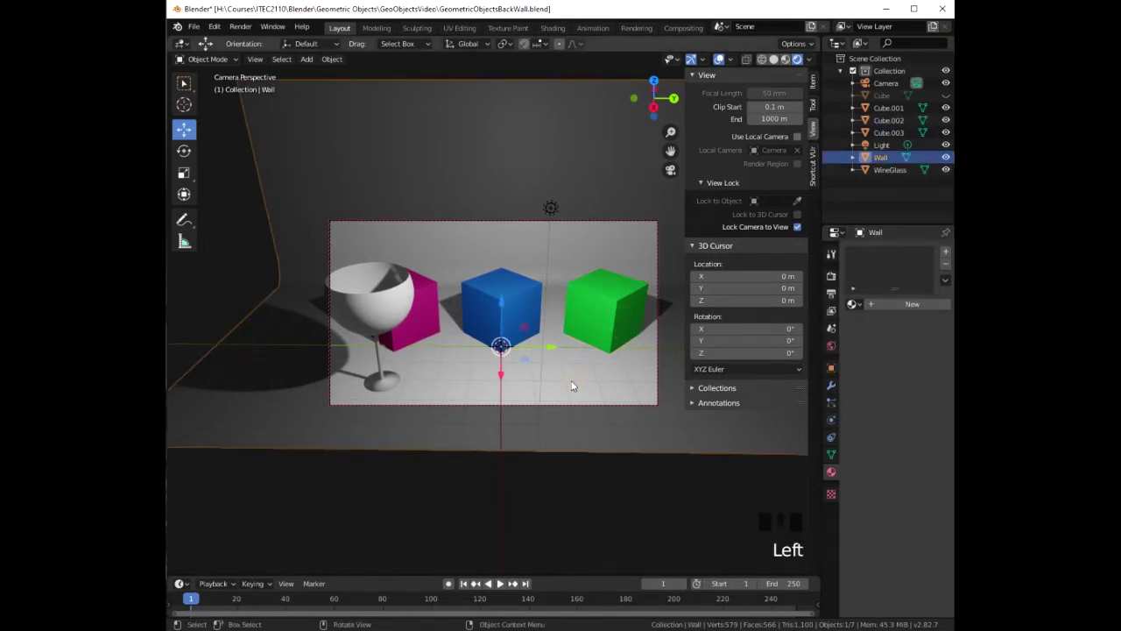
{"action": "left_click", "coordinate": [911, 304]}
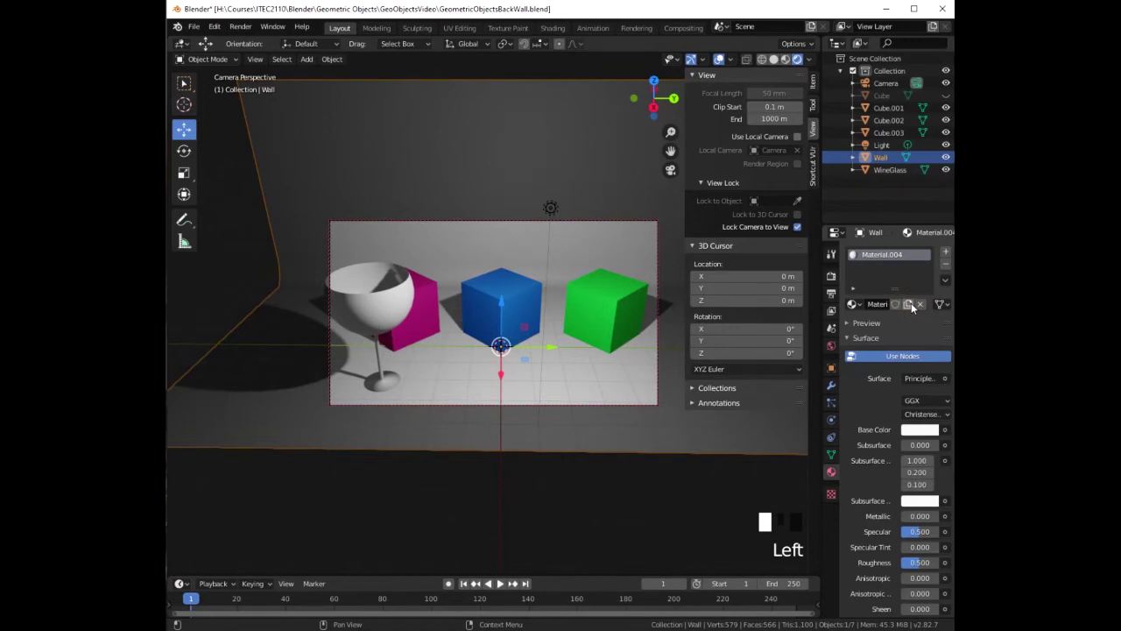
{"action": "left_click", "coordinate": [916, 432]}
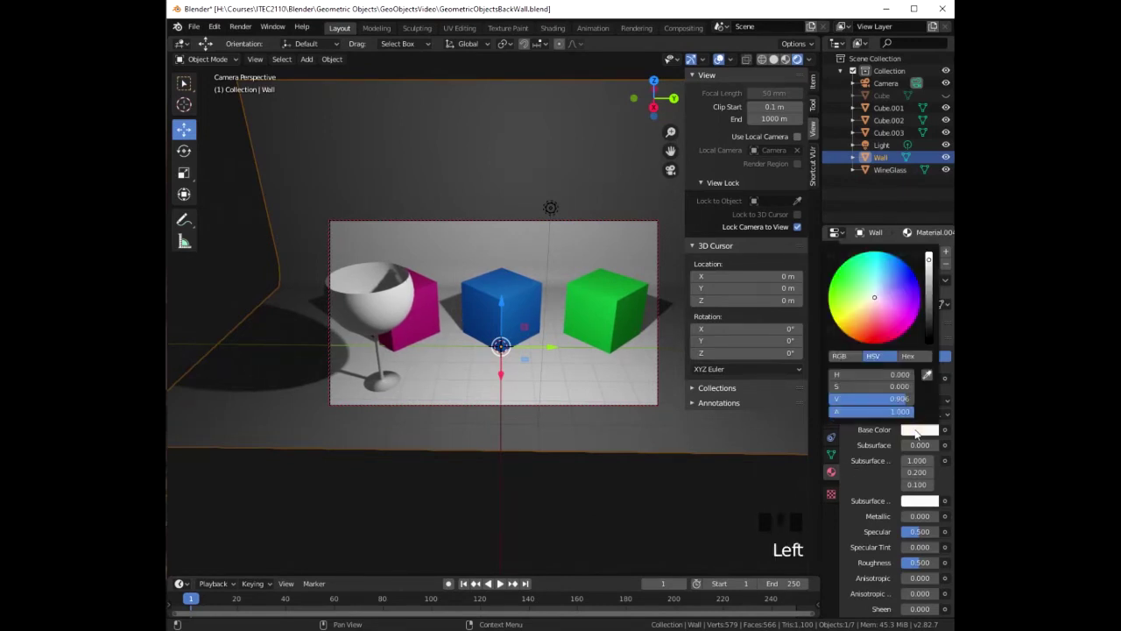
{"action": "left_click", "coordinate": [876, 272]}
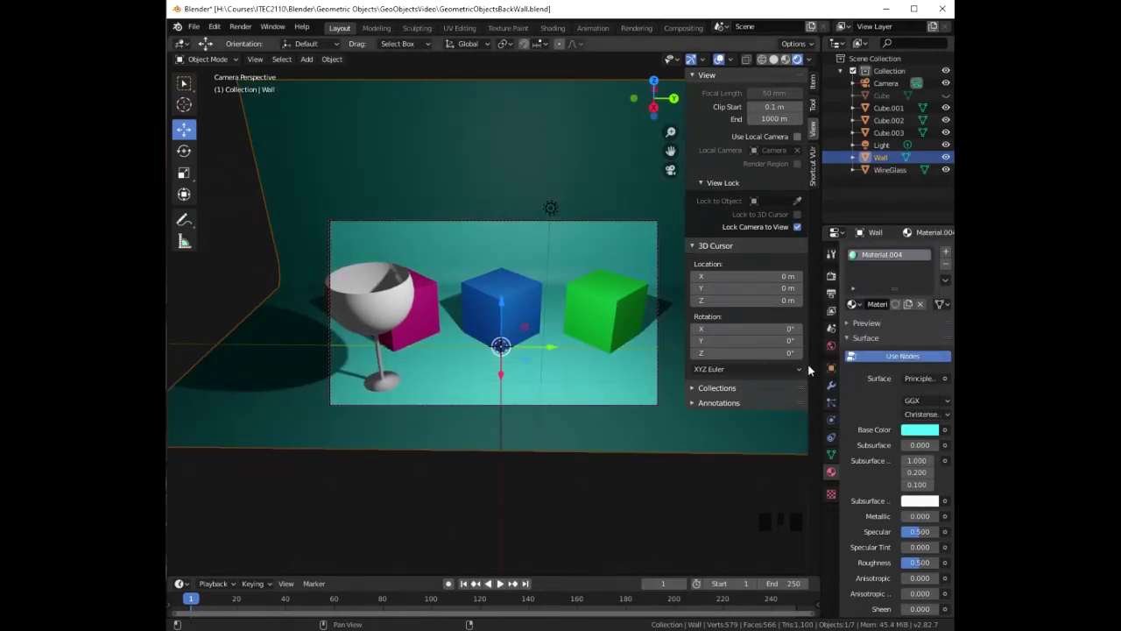
{"action": "left_click", "coordinate": [928, 433]}
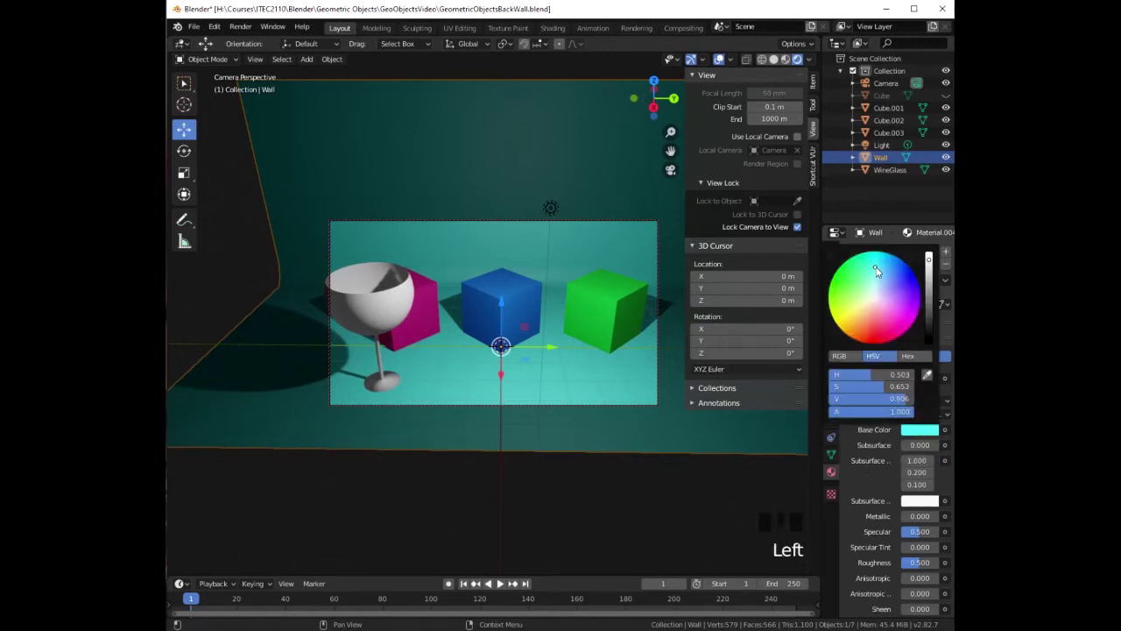
{"action": "left_click", "coordinate": [876, 270]}
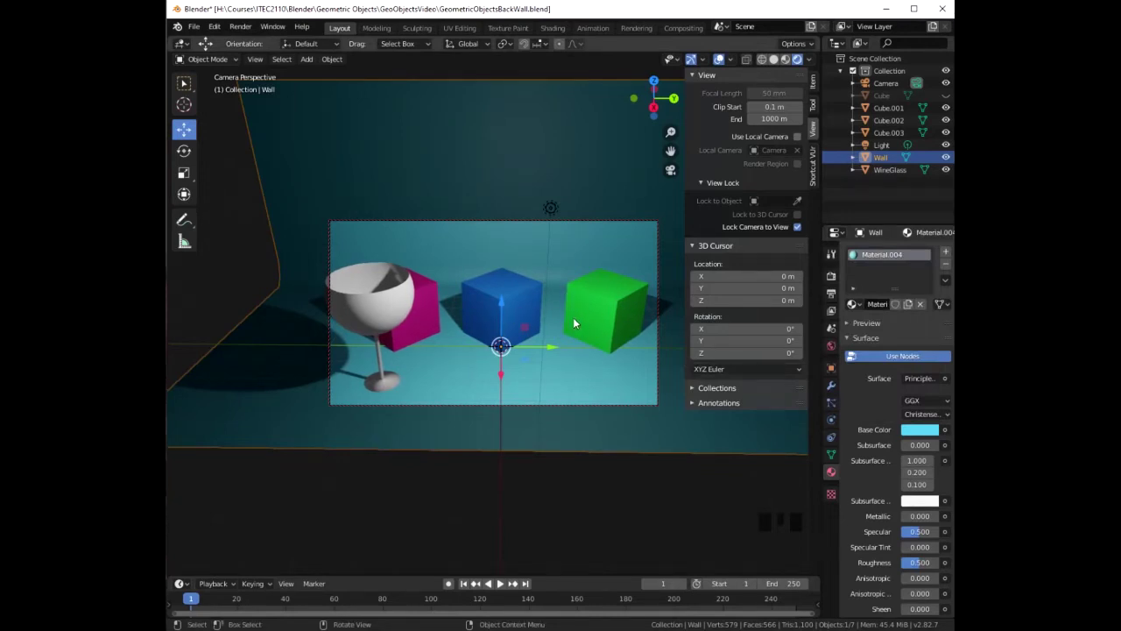
Step: Add a UV sphere at the world origin and raise it along Z above the height of the blue cube
{"action": "key", "text": "shift+a"}
{"action": "mouse_move", "coordinate": [574, 323]}
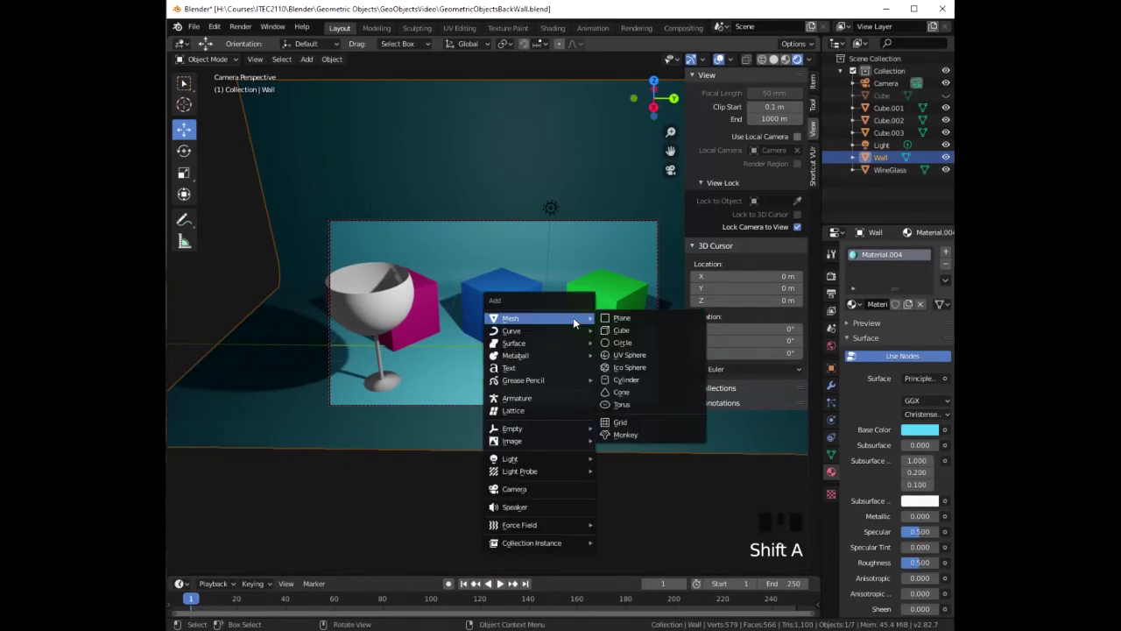
{"action": "left_click", "coordinate": [645, 356]}
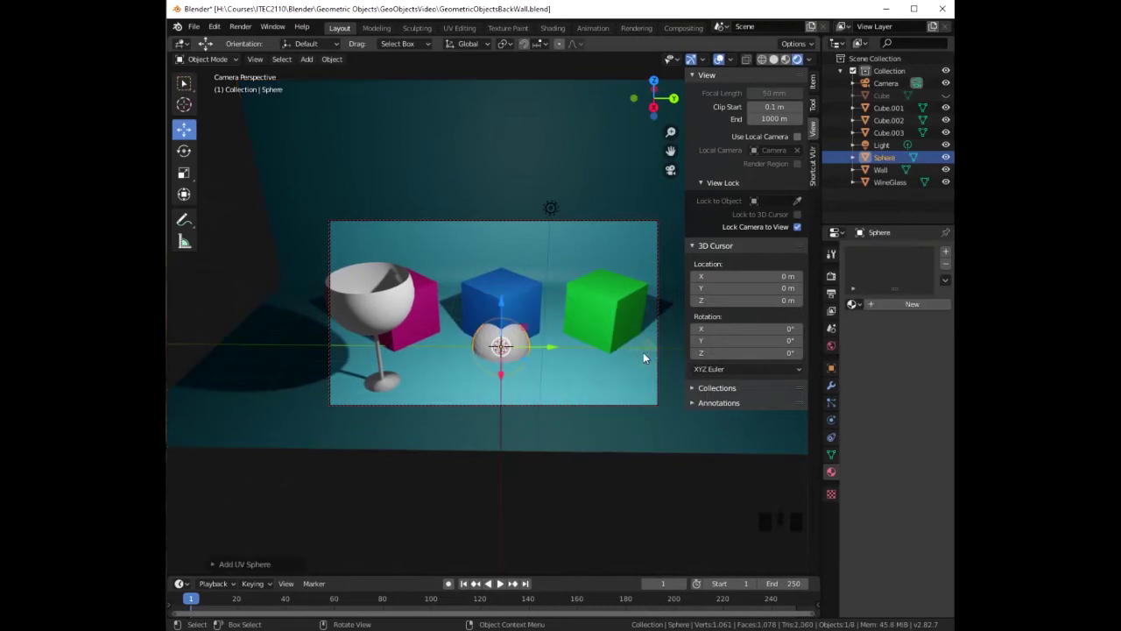
{"action": "left_click", "coordinate": [501, 301]}
{"action": "left_click_drag", "start_coordinate": [501, 302], "coordinate": [498, 220]}
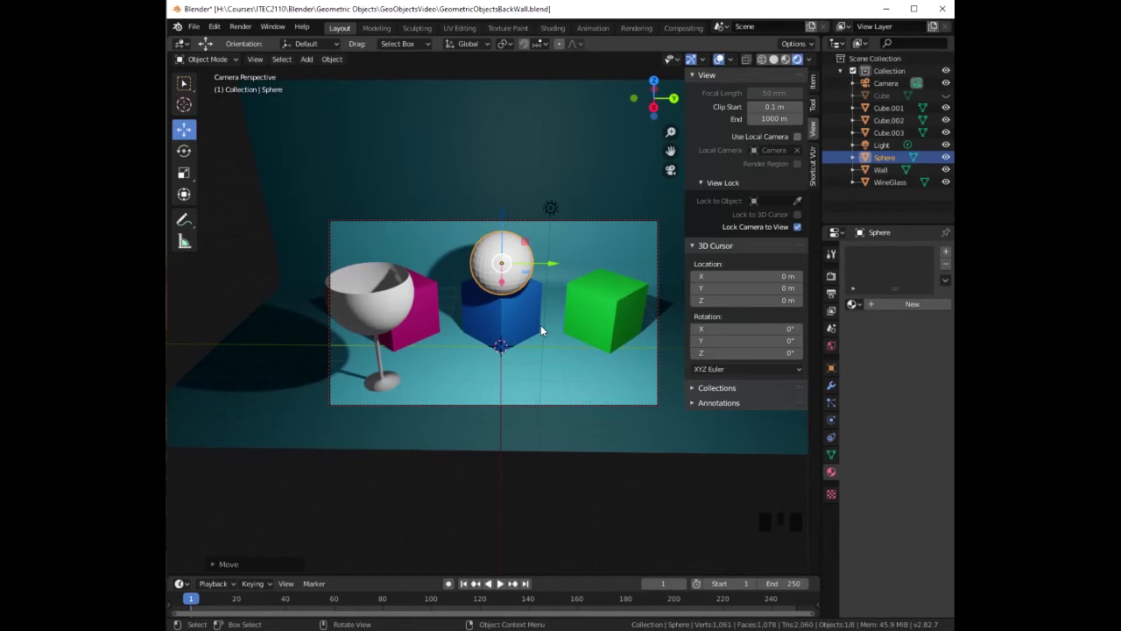
Step: Apply smooth shading to the sphere
{"action": "right_click", "coordinate": [510, 280]}
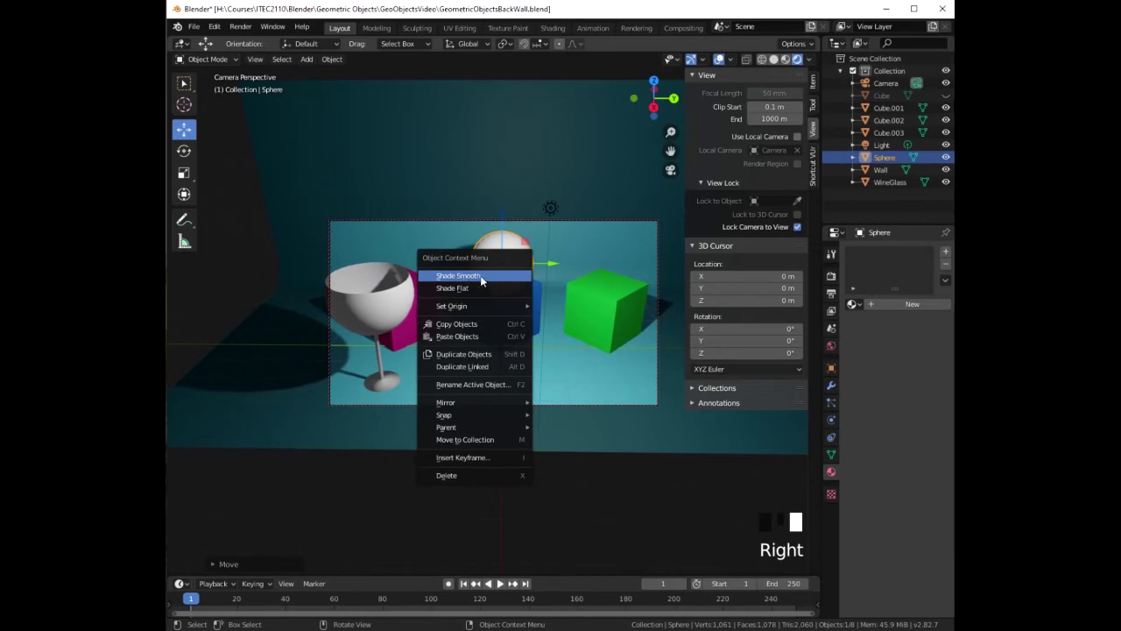
{"action": "left_click", "coordinate": [481, 279]}
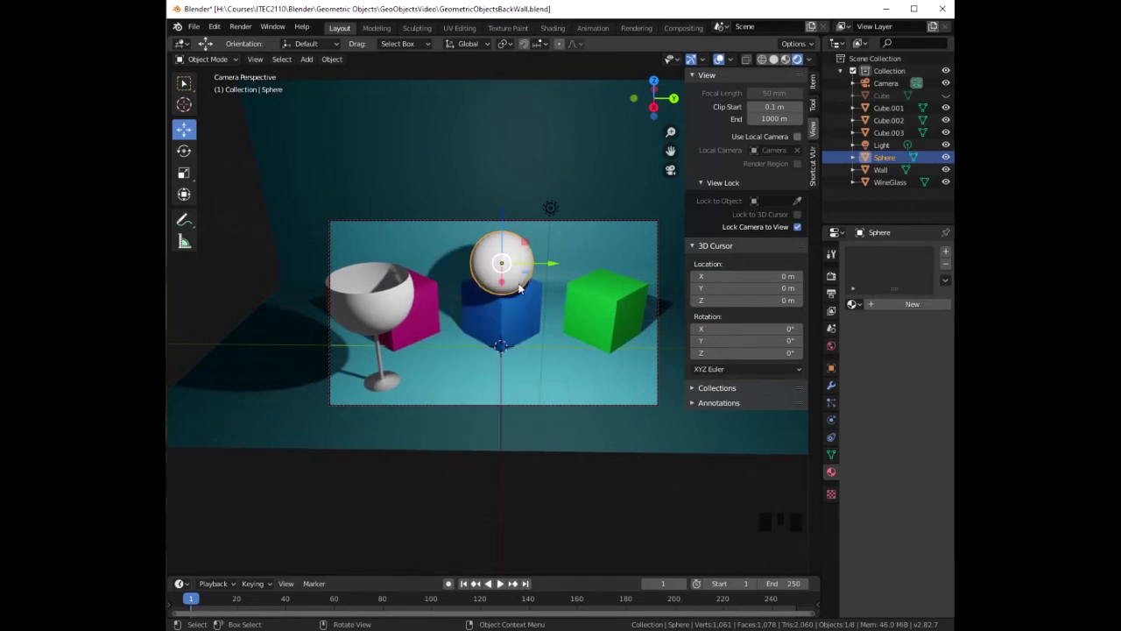
Step: In top view, move the sphere along X until it is centered over the blue cube
{"action": "key", "text": "KP_7"}
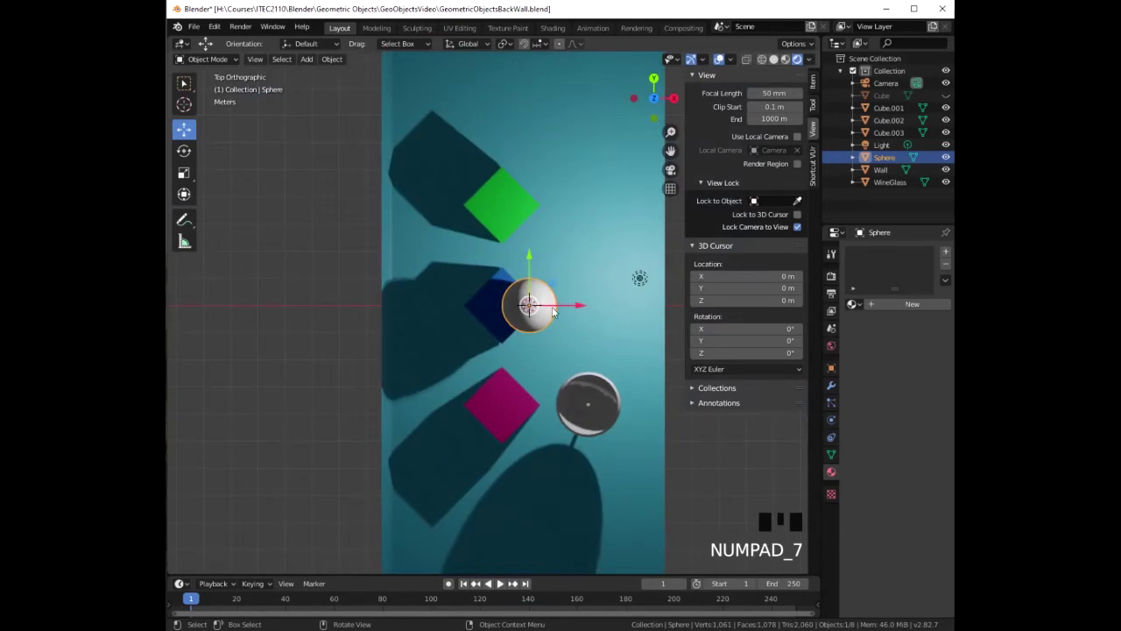
{"action": "left_click", "coordinate": [578, 308]}
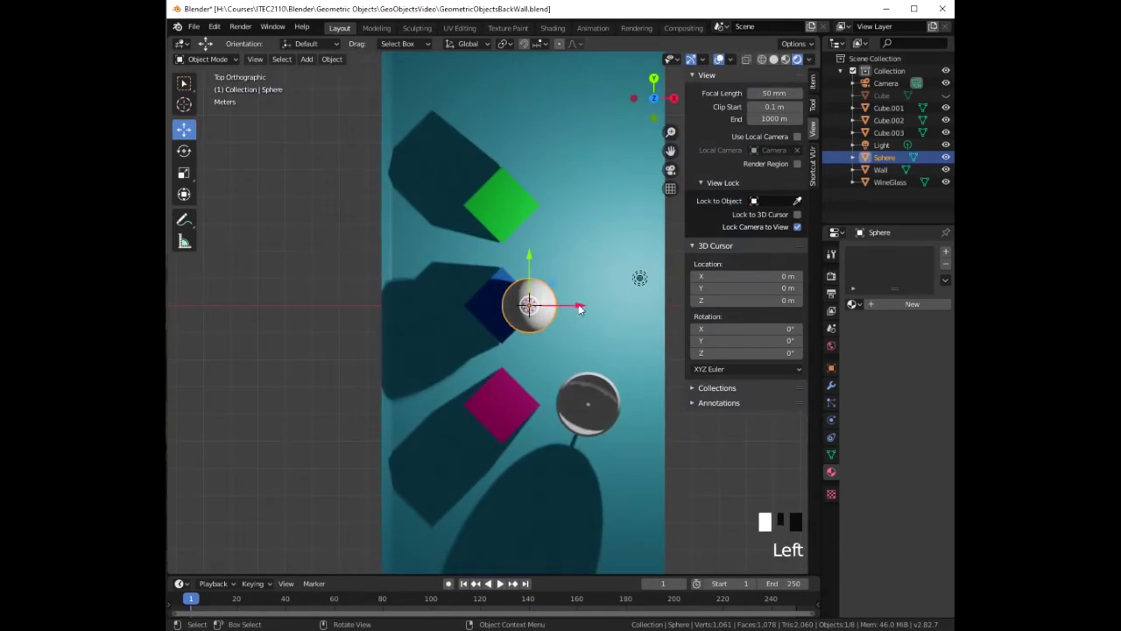
{"action": "scroll", "coordinate": [578, 308], "scroll_direction": "up", "scroll_amount": 3}
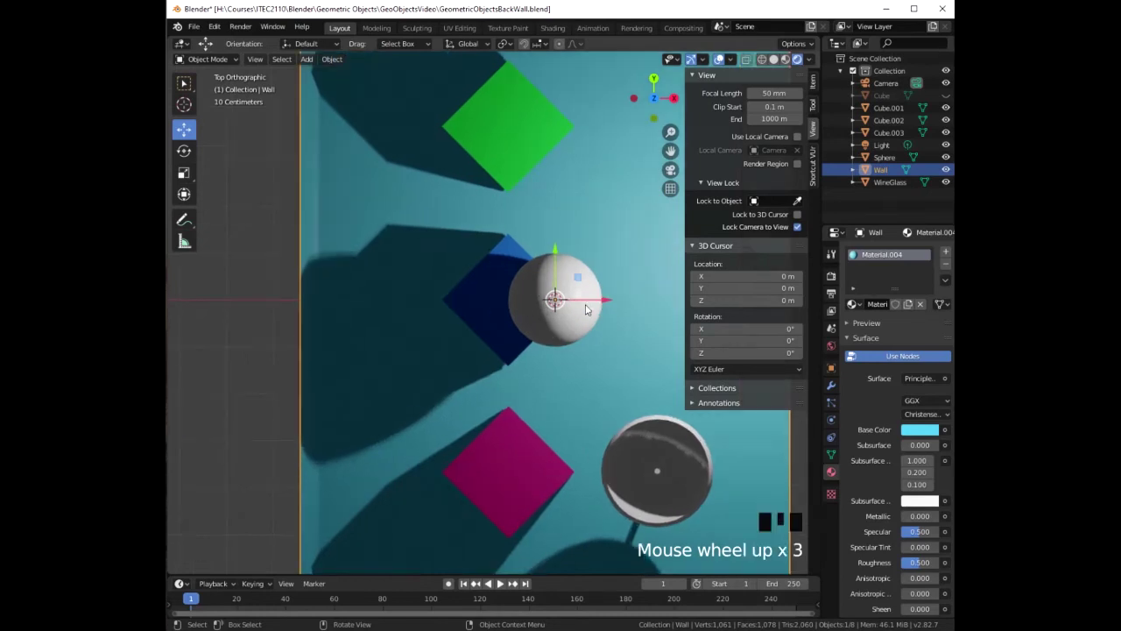
{"action": "left_click", "coordinate": [580, 307]}
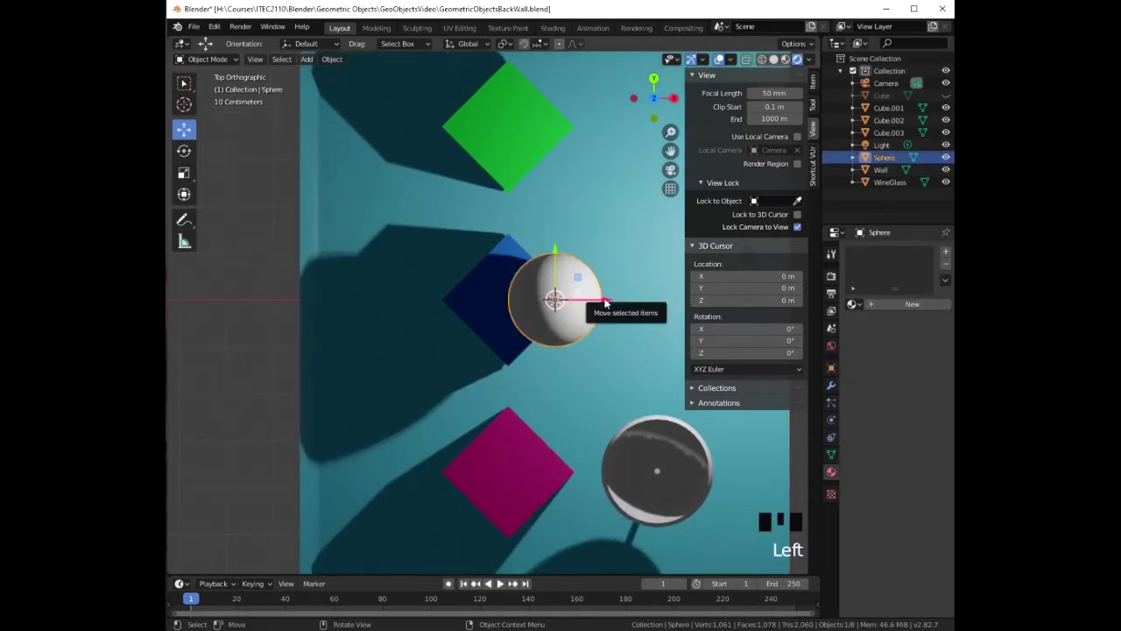
{"action": "left_click", "coordinate": [605, 303]}
{"action": "left_click_drag", "start_coordinate": [604, 303], "coordinate": [554, 296]}
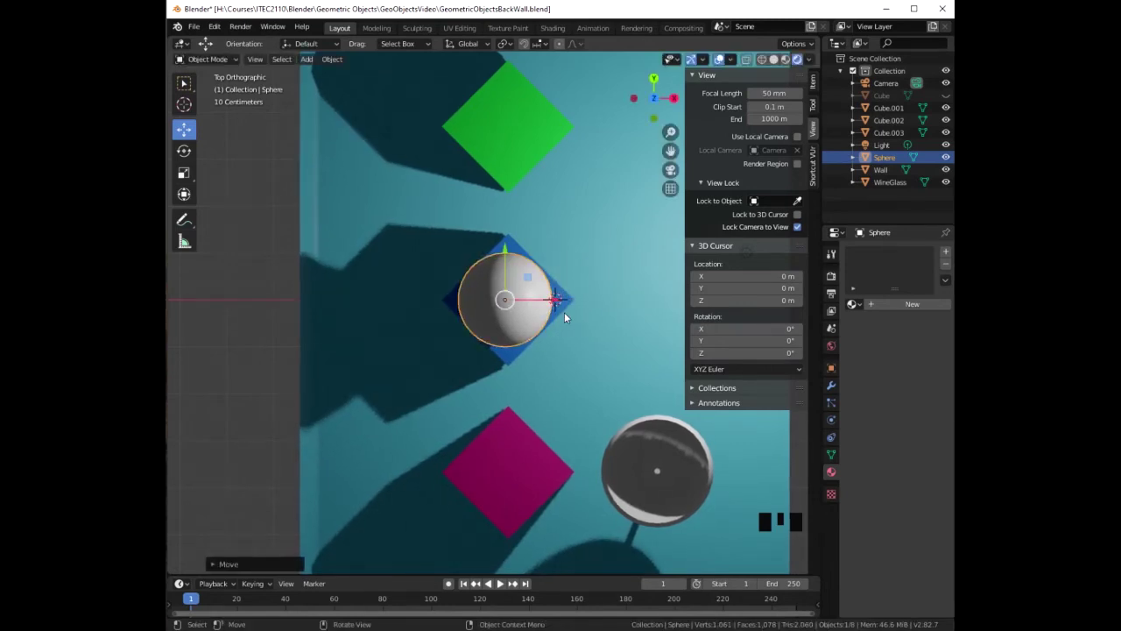
Step: In right view, lower the sphere along Z until it rests on the blue cube, and return to the camera view
{"action": "key", "text": "KP_3"}
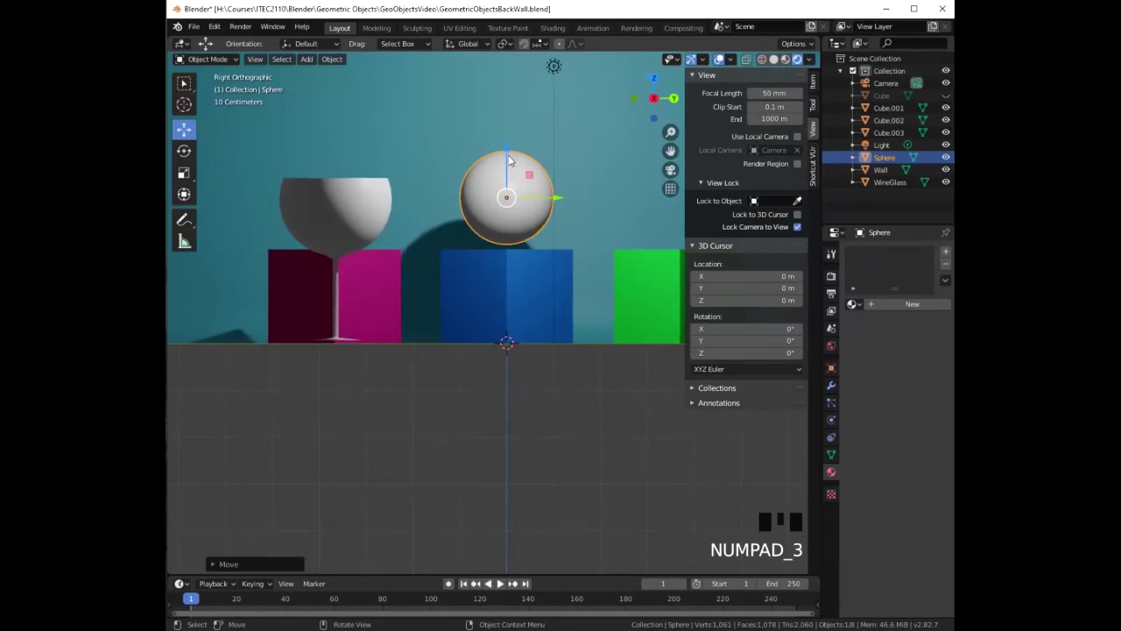
{"action": "left_click_drag", "start_coordinate": [508, 153], "coordinate": [505, 157]}
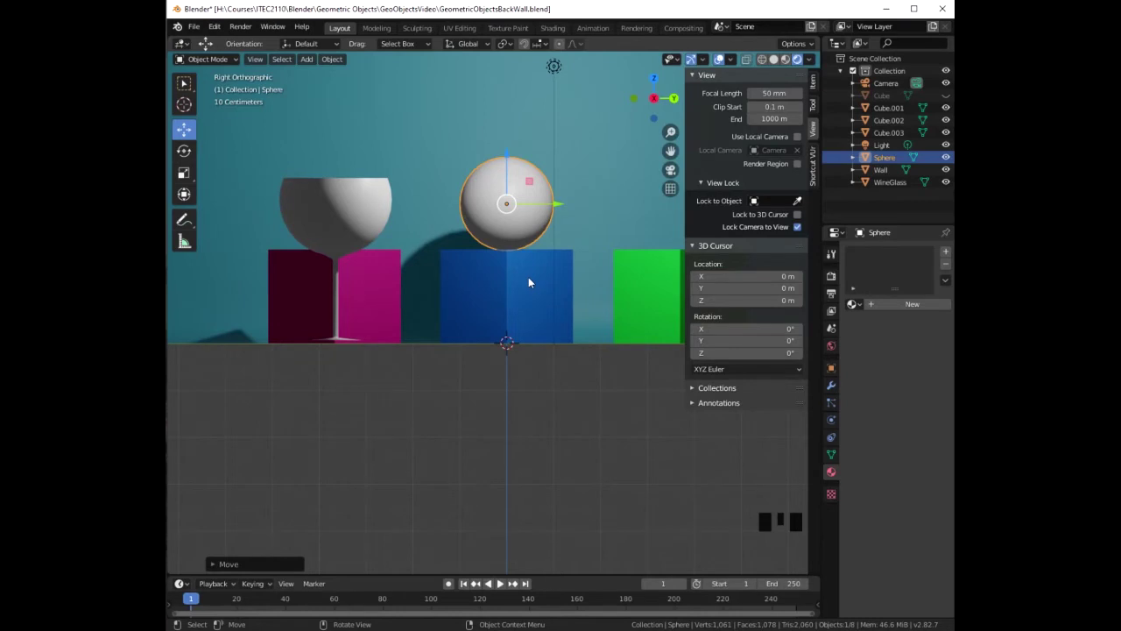
{"action": "key", "text": "KP_0"}
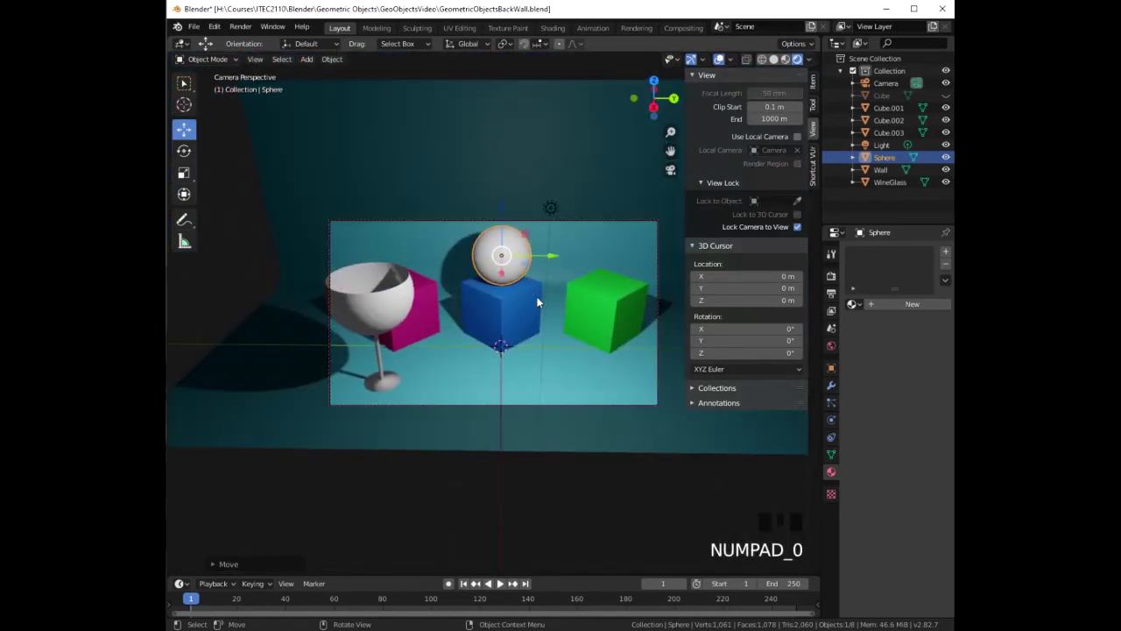
Step: Give the sphere a new material with Metallic set to about 0.906
{"action": "left_click", "coordinate": [920, 304]}
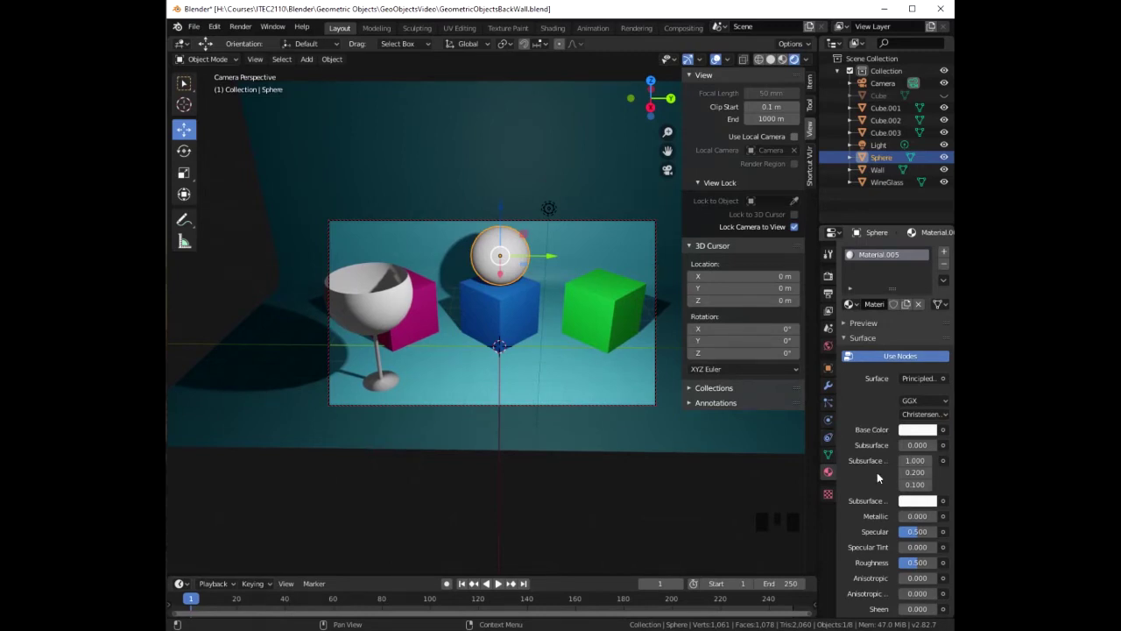
{"action": "left_click", "coordinate": [909, 523]}
{"action": "mouse_move", "coordinate": [909, 523]}
{"action": "left_mouse_down"}
{"action": "mouse_move", "coordinate": [930, 523]}
{"action": "mouse_move", "coordinate": [907, 523]}
{"action": "left_mouse_up"}
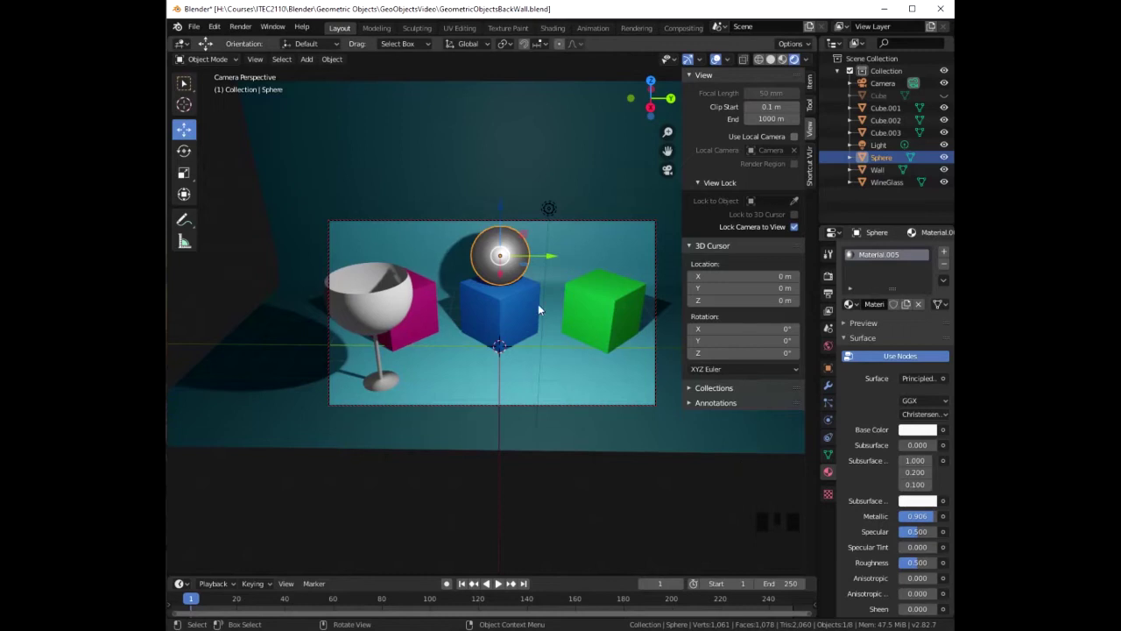
Step: Duplicate the green cube in place and raise the copy along Z with snapping so it sits on top of the original
{"action": "left_click", "coordinate": [598, 301]}
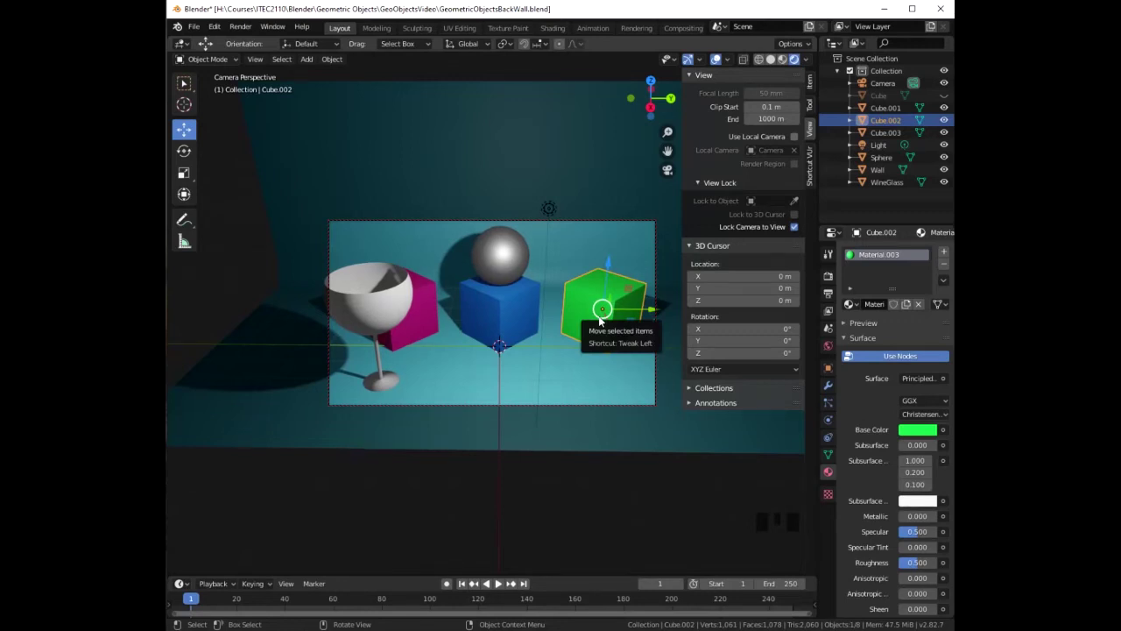
{"action": "key", "text": "shift"}
{"action": "key", "text": "shift+d"}
{"action": "right_click", "coordinate": [600, 322]}
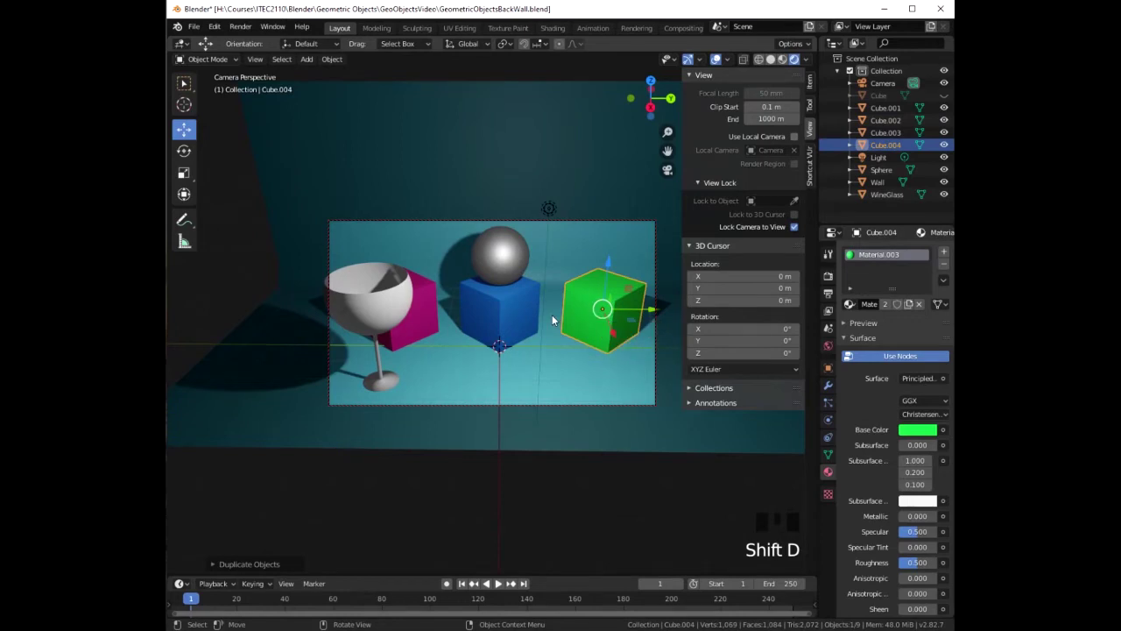
{"action": "key", "text": "ctrl"}
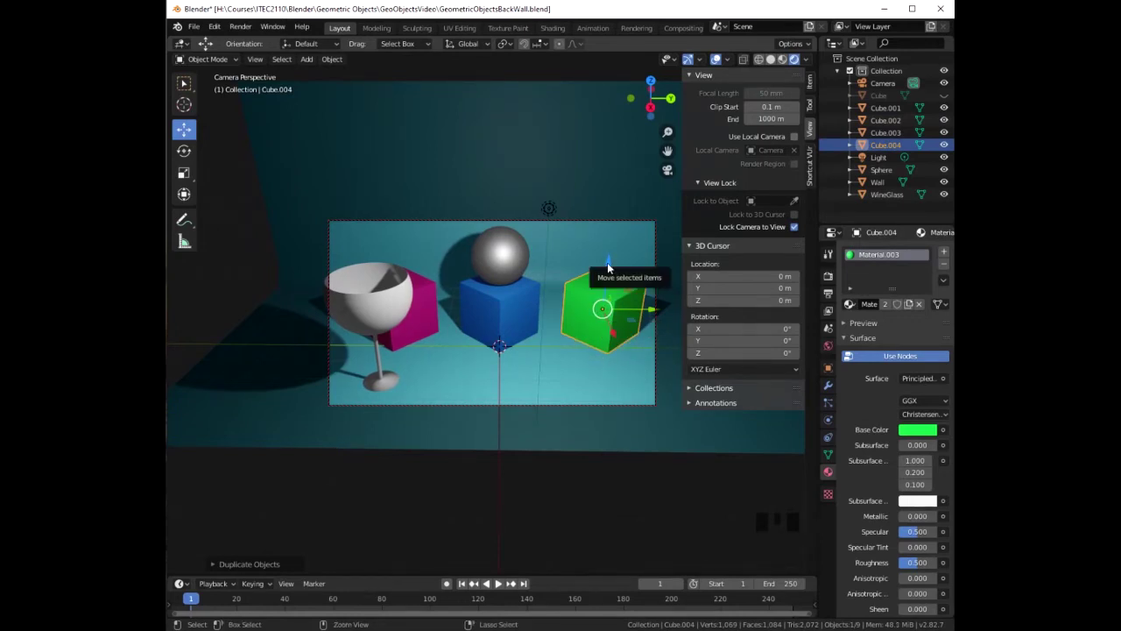
{"action": "left_click_drag", "start_coordinate": [609, 267], "coordinate": [609, 212], "text": "ctrl"}
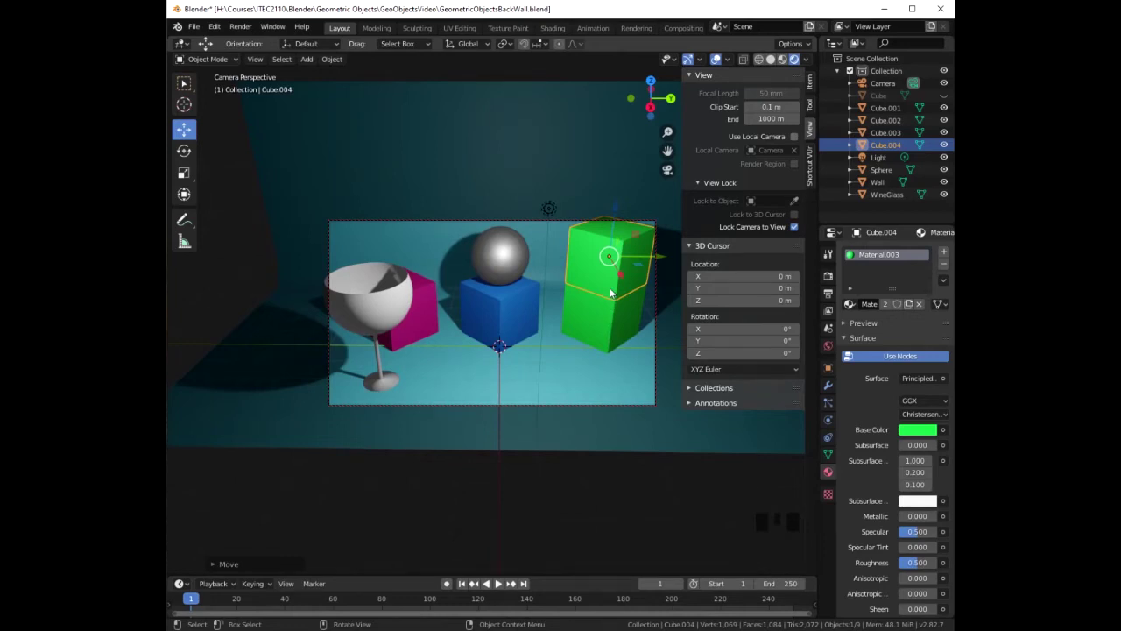
Step: In front view, rotate the upper green cube 45° and raise it along Z until its lowest corner touches the lower cube
{"action": "key", "text": "KP_1"}
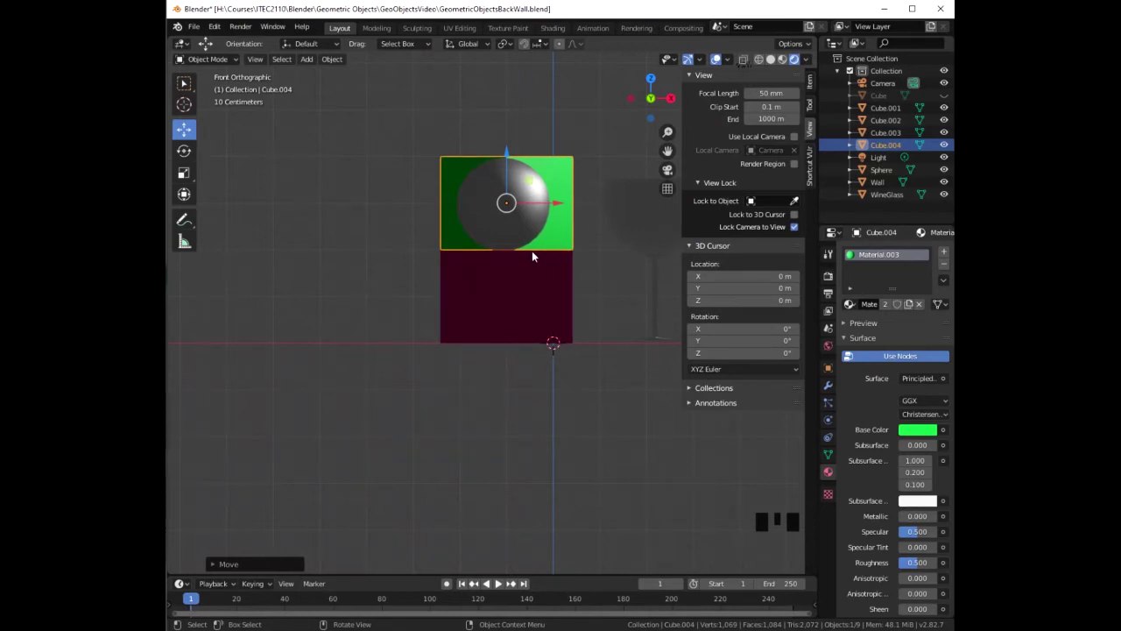
{"action": "type", "text": "r45"}
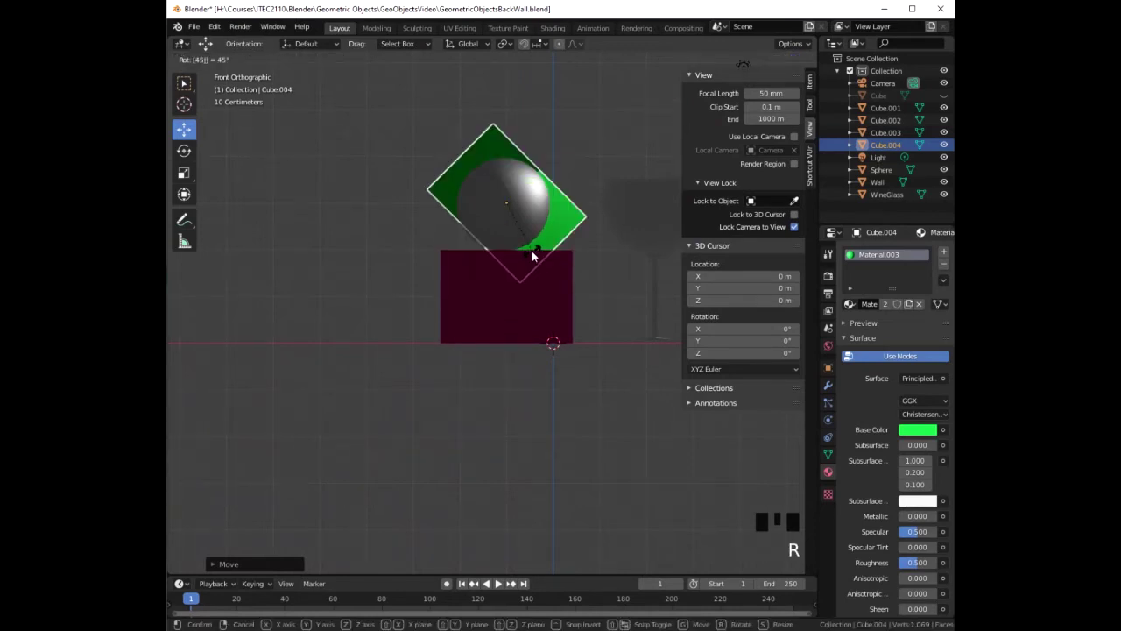
{"action": "key", "text": "Return"}
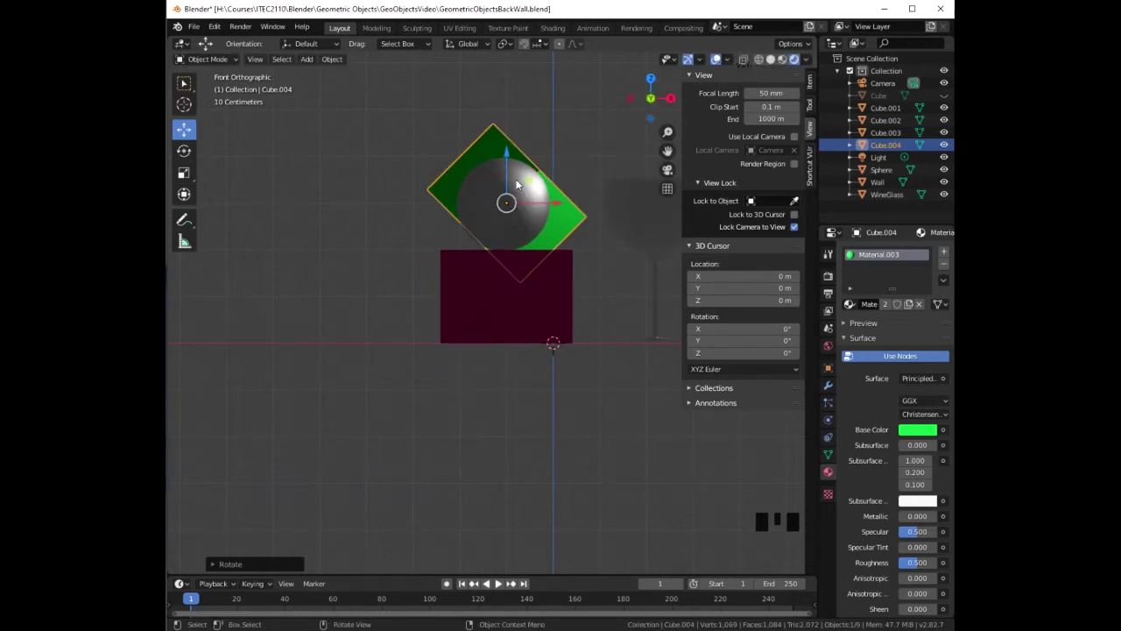
{"action": "left_click_drag", "start_coordinate": [506, 155], "coordinate": [505, 114]}
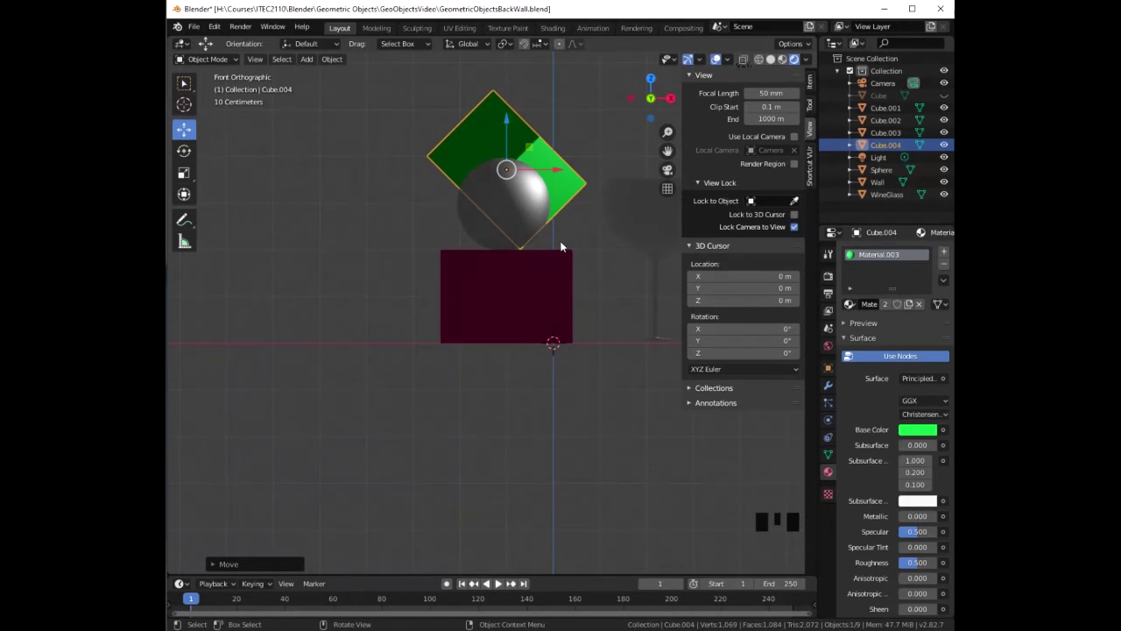
{"action": "key", "text": "KP_0"}
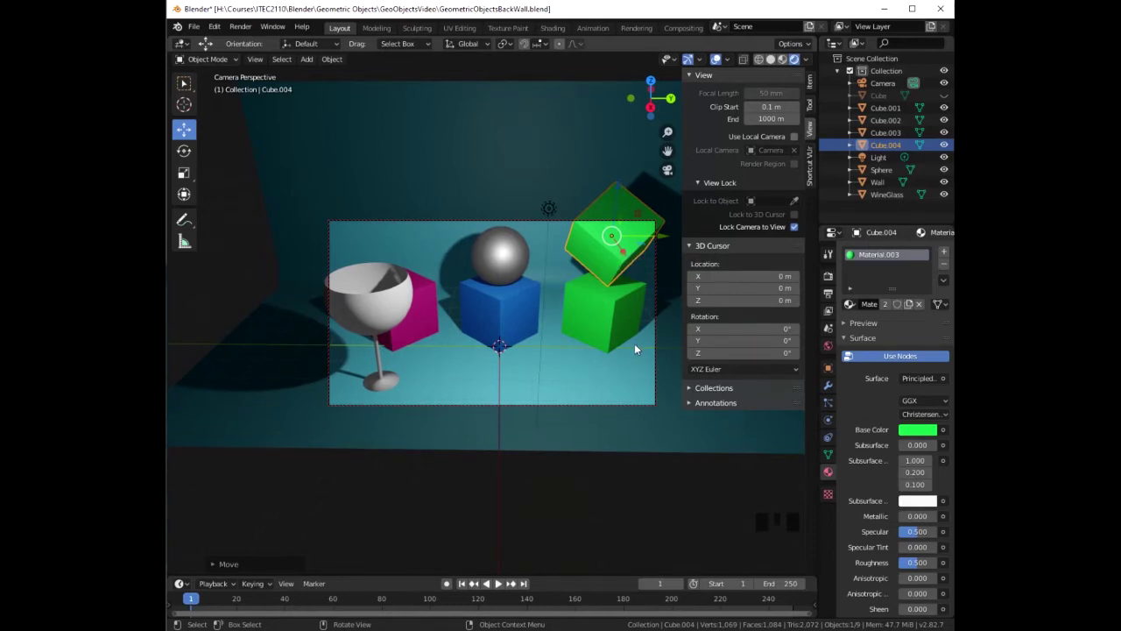
Step: Try a turquoise base color on the material shared by both green cubes, and set it back to green
{"action": "left_click", "coordinate": [912, 436]}
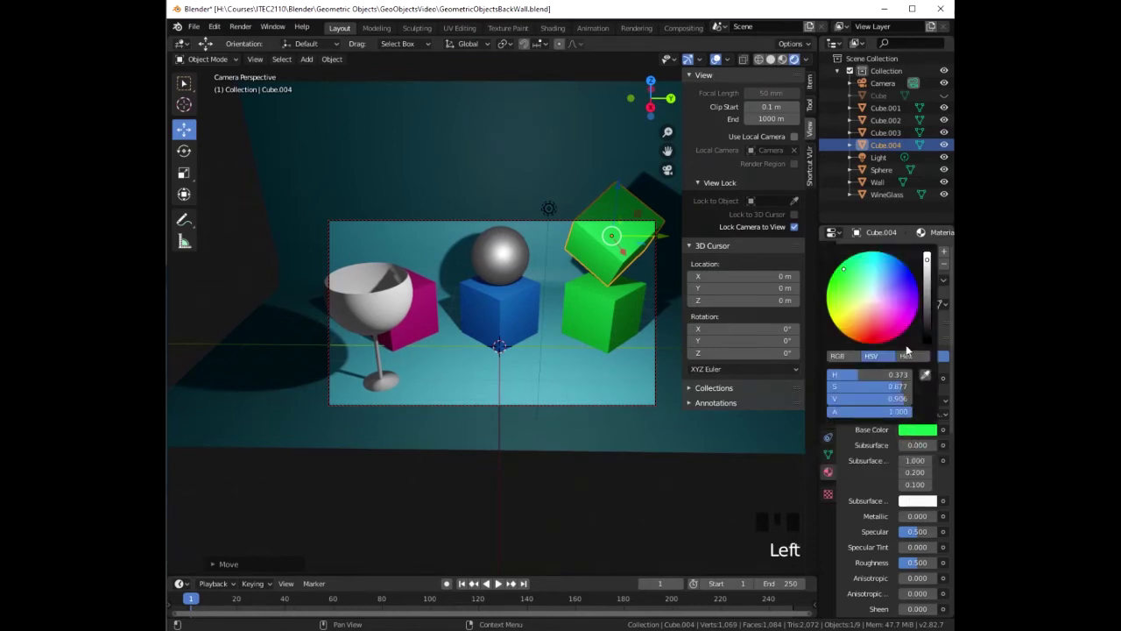
{"action": "left_click", "coordinate": [868, 267]}
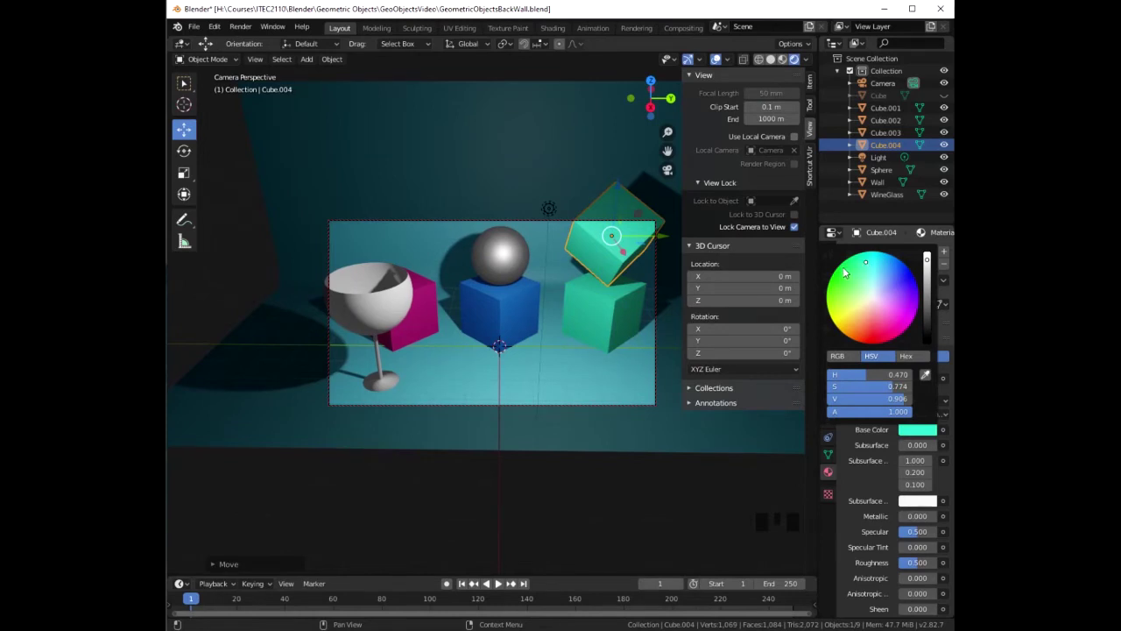
{"action": "left_click", "coordinate": [844, 273]}
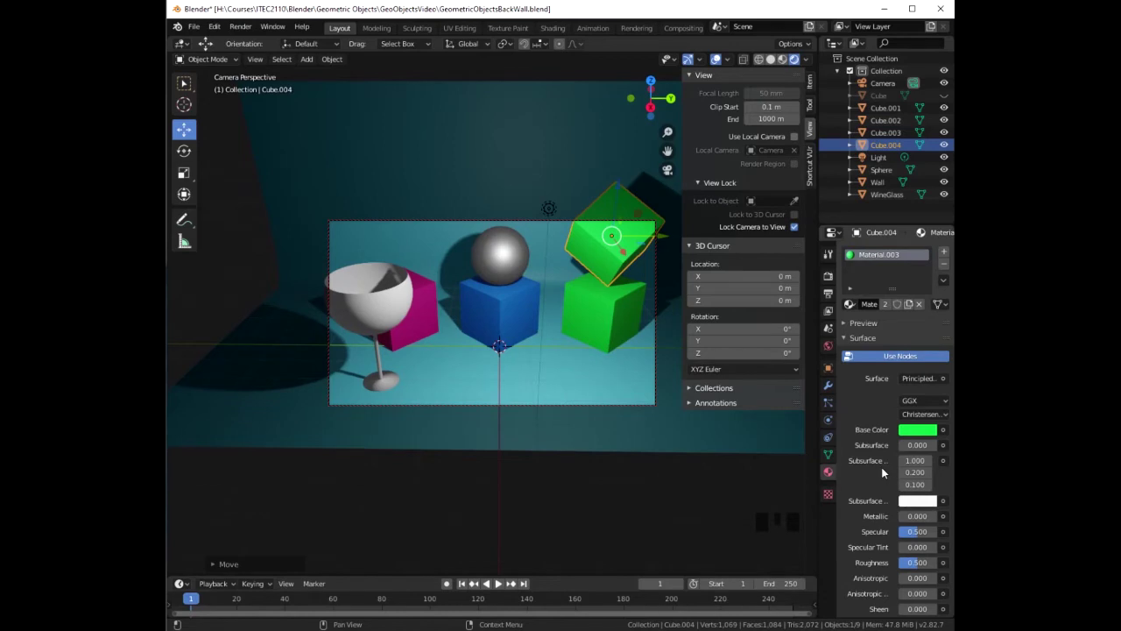
Step: Make the tilted cube's material a single-user copy and change its base color to magenta
{"action": "left_click", "coordinate": [886, 304]}
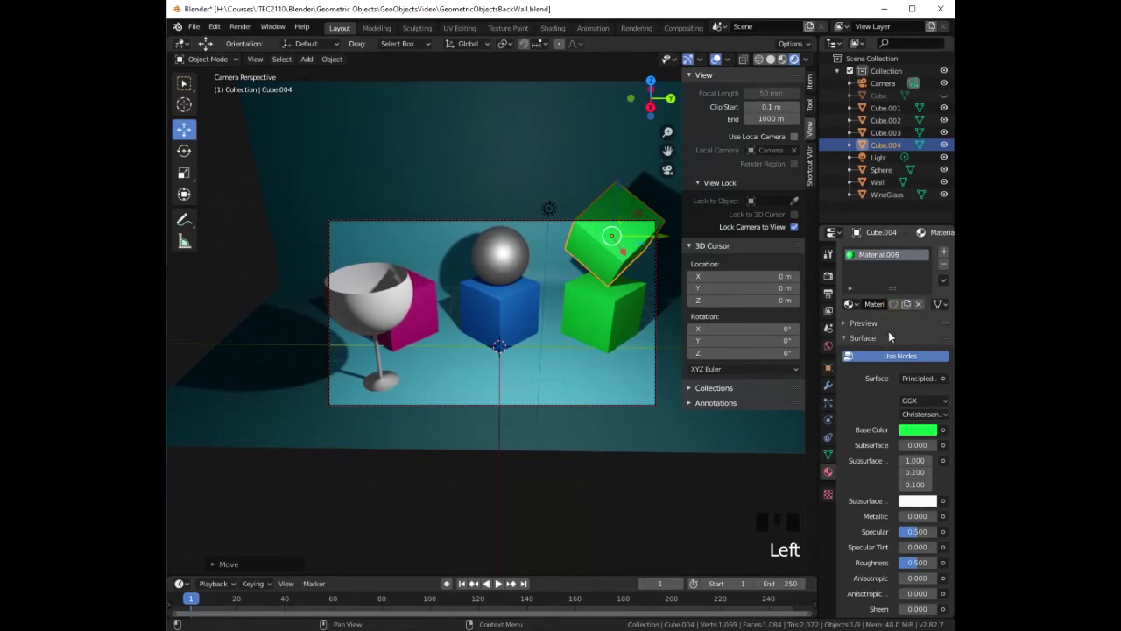
{"action": "left_click", "coordinate": [917, 438]}
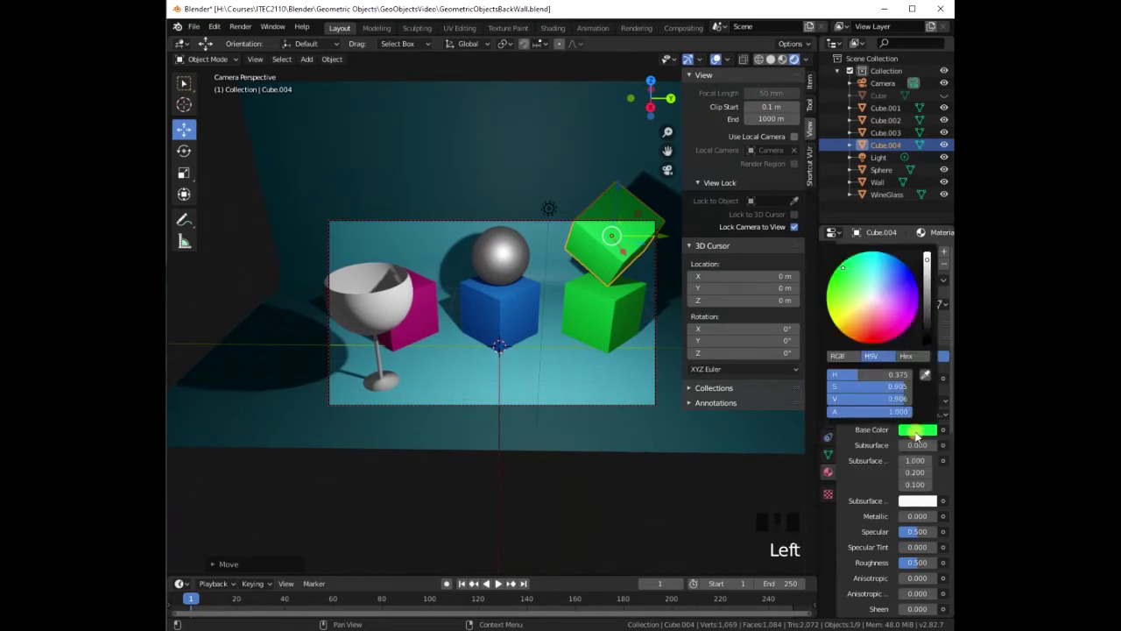
{"action": "left_click", "coordinate": [908, 324]}
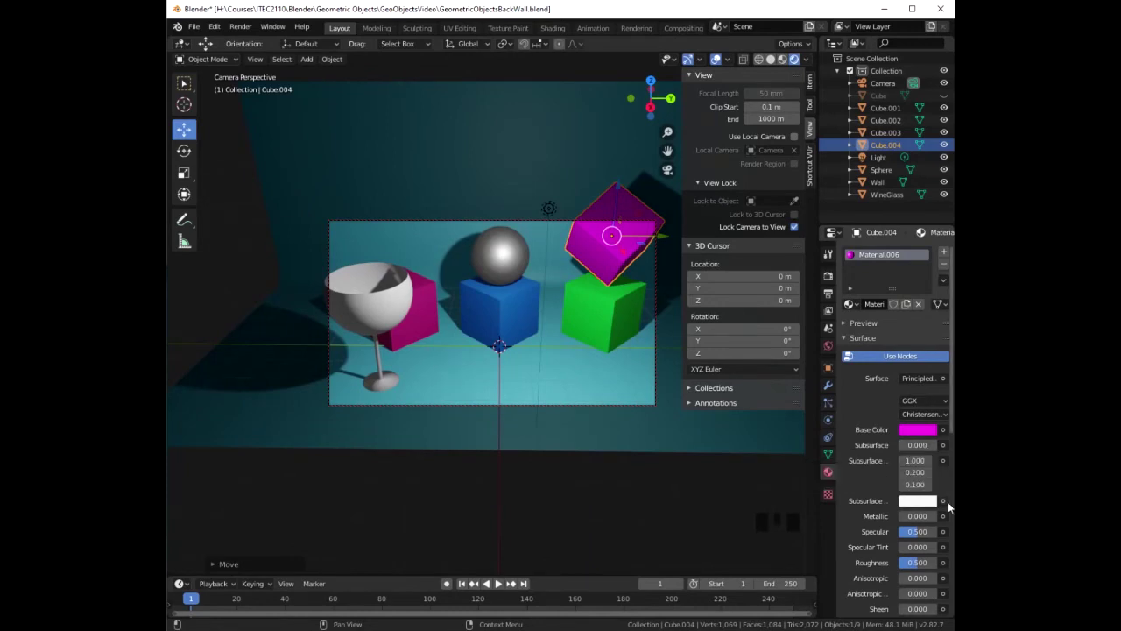
Step: Raise the tilted cube's material Transmission to about 0.984
{"action": "left_click_drag", "start_coordinate": [950, 424], "coordinate": [952, 545]}
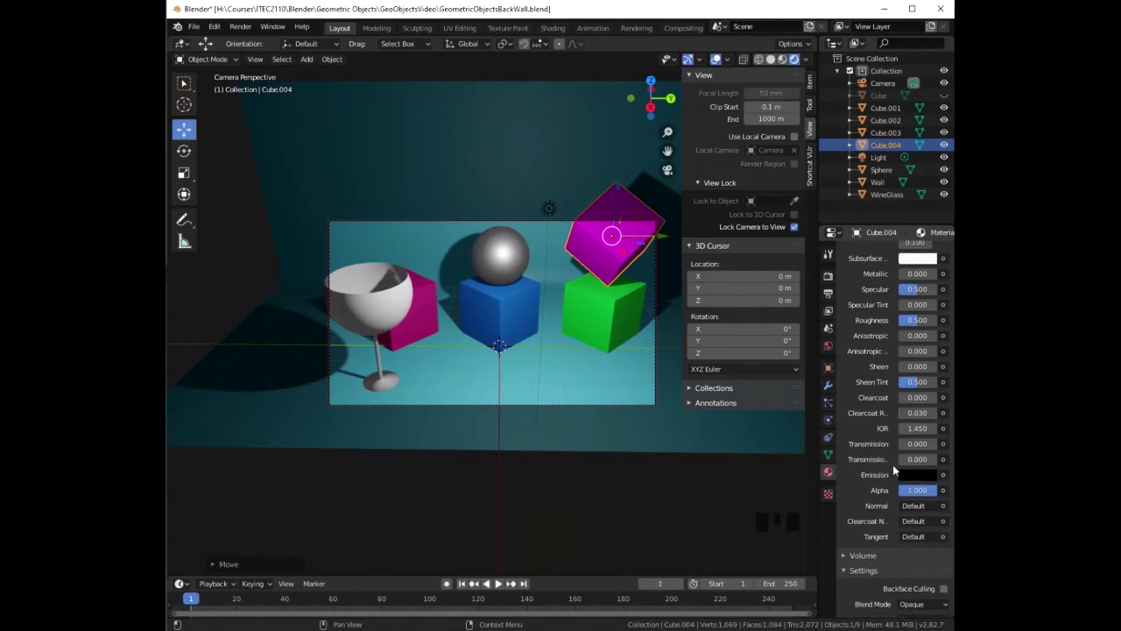
{"action": "left_click_drag", "start_coordinate": [902, 443], "coordinate": [902, 442]}
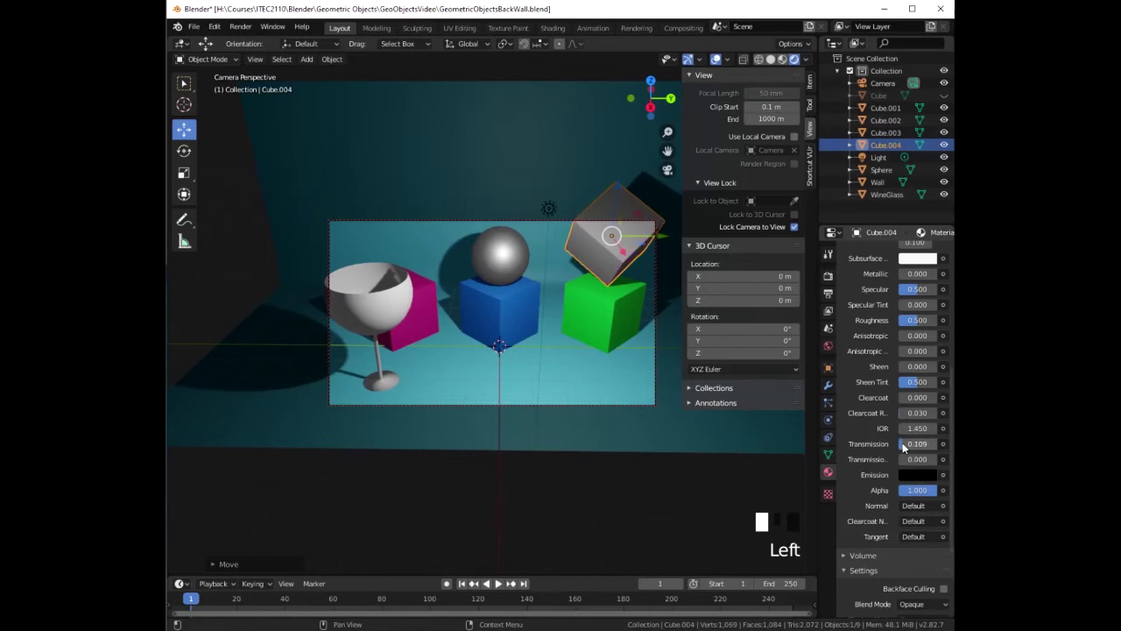
{"action": "left_click_drag", "start_coordinate": [902, 442], "coordinate": [940, 449]}
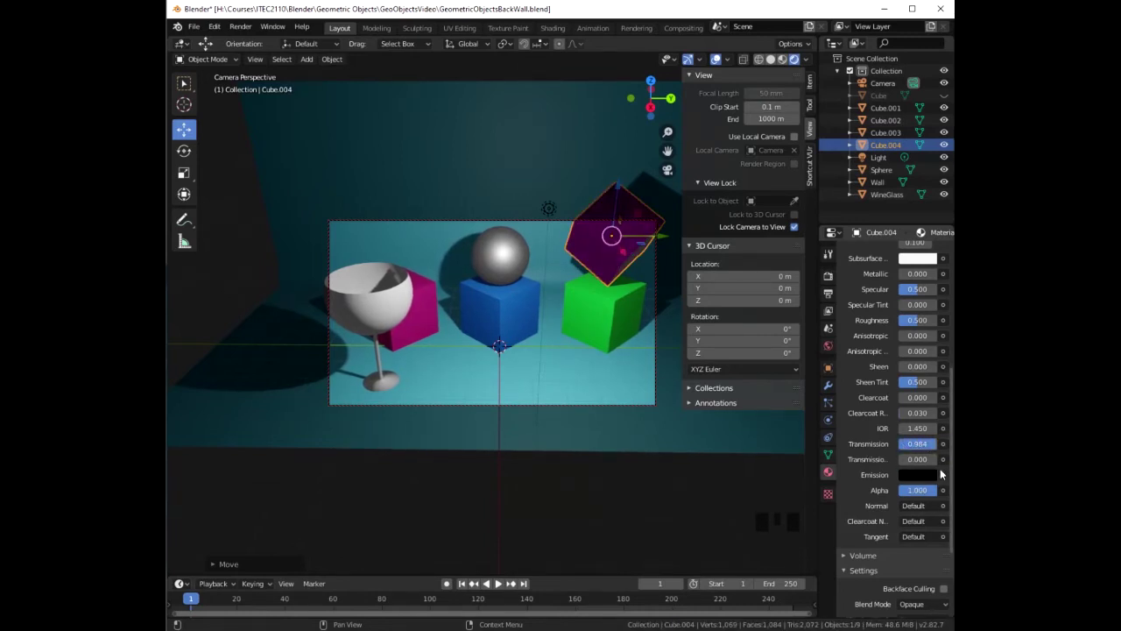
Step: Enable Screen Space Refraction and Subsurface Translucency for the tilted cube's material, and set its Blend Mode to Alpha Blend
{"action": "left_click_drag", "start_coordinate": [951, 451], "coordinate": [950, 520]}
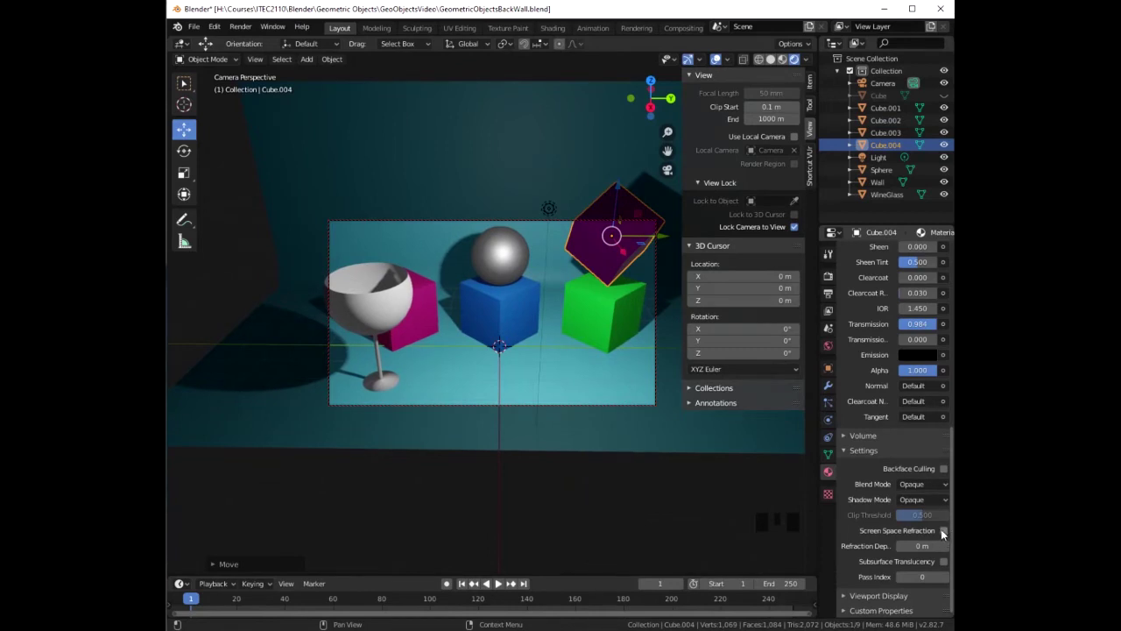
{"action": "left_click", "coordinate": [943, 530]}
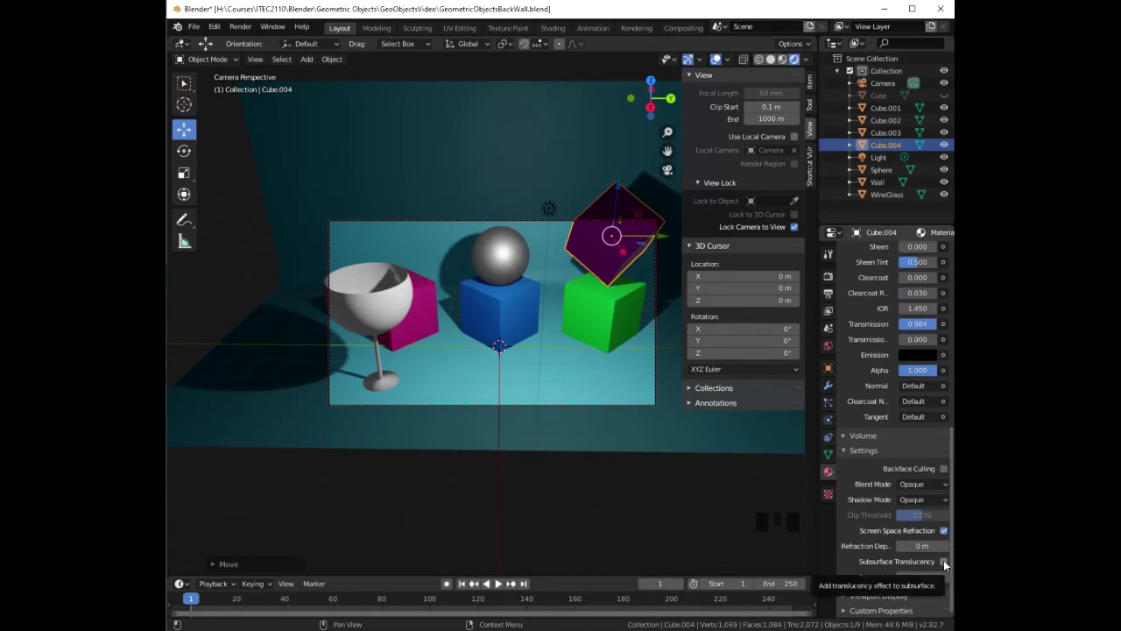
{"action": "left_click", "coordinate": [943, 562]}
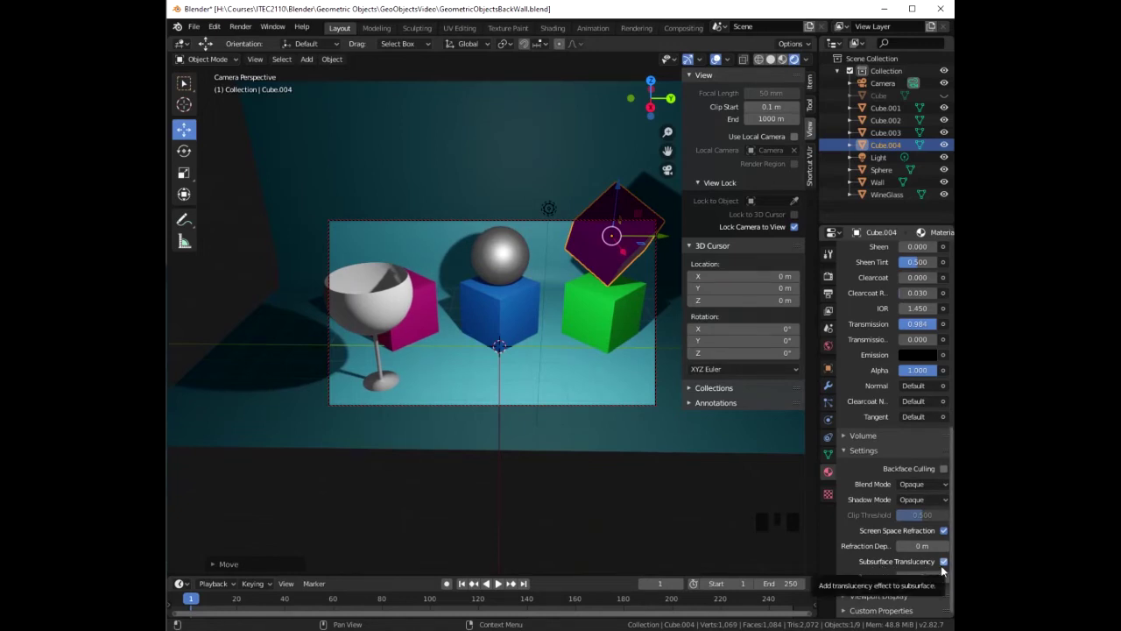
{"action": "left_click", "coordinate": [943, 482]}
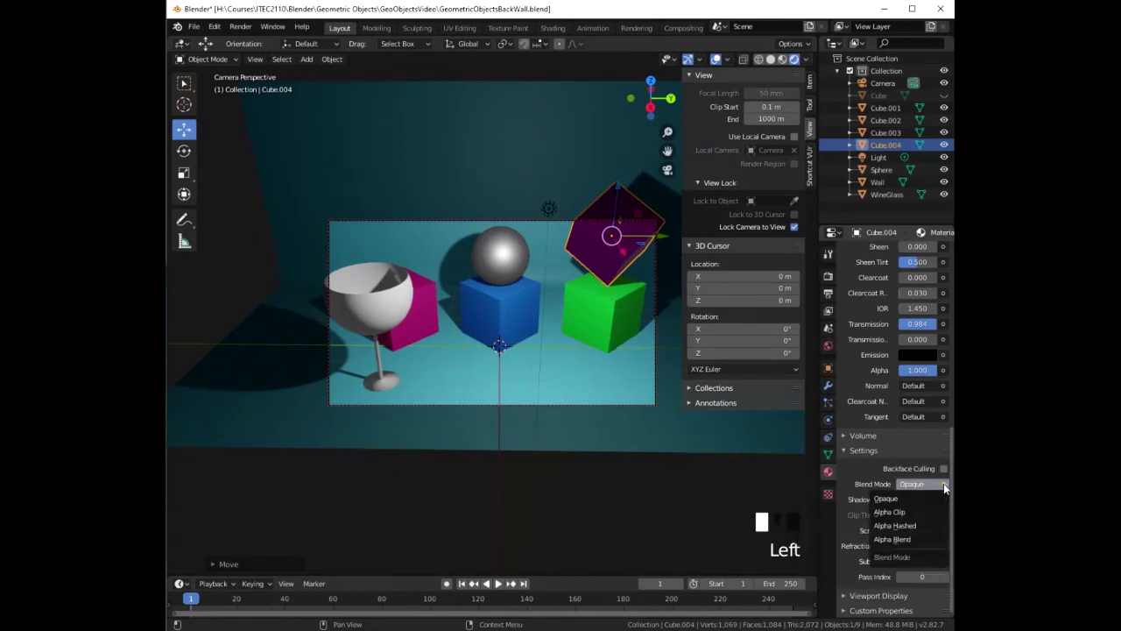
{"action": "left_click", "coordinate": [896, 540]}
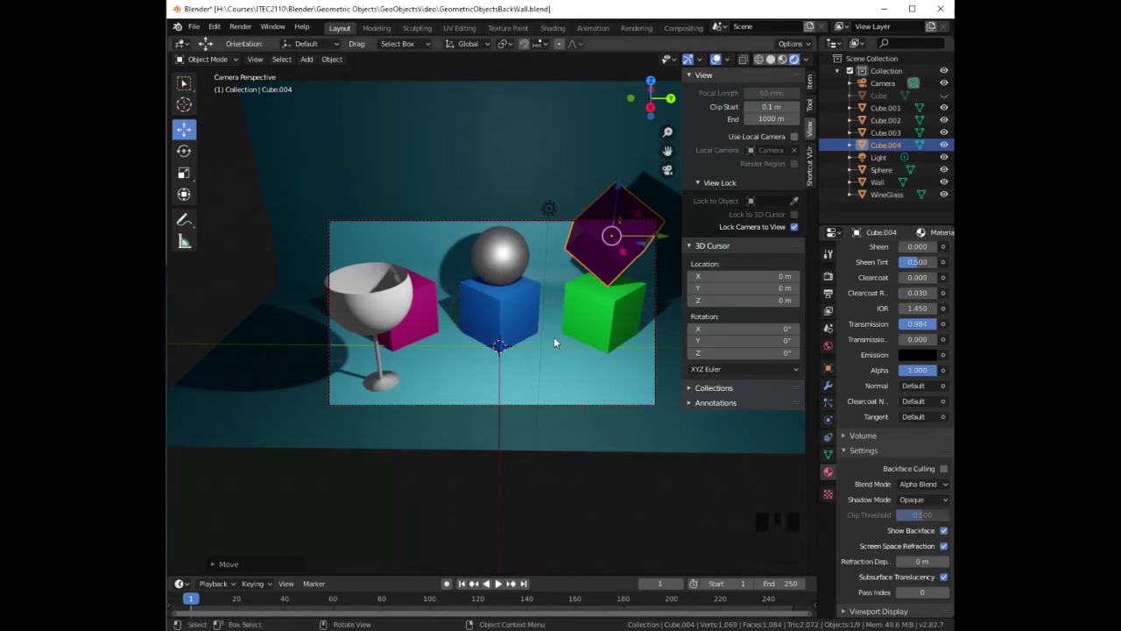
Step: Pull the camera back and shift it slightly so the tilted cube and all other objects fit inside the frame
{"action": "scroll", "coordinate": [554, 338], "scroll_direction": "down", "scroll_amount": 1}
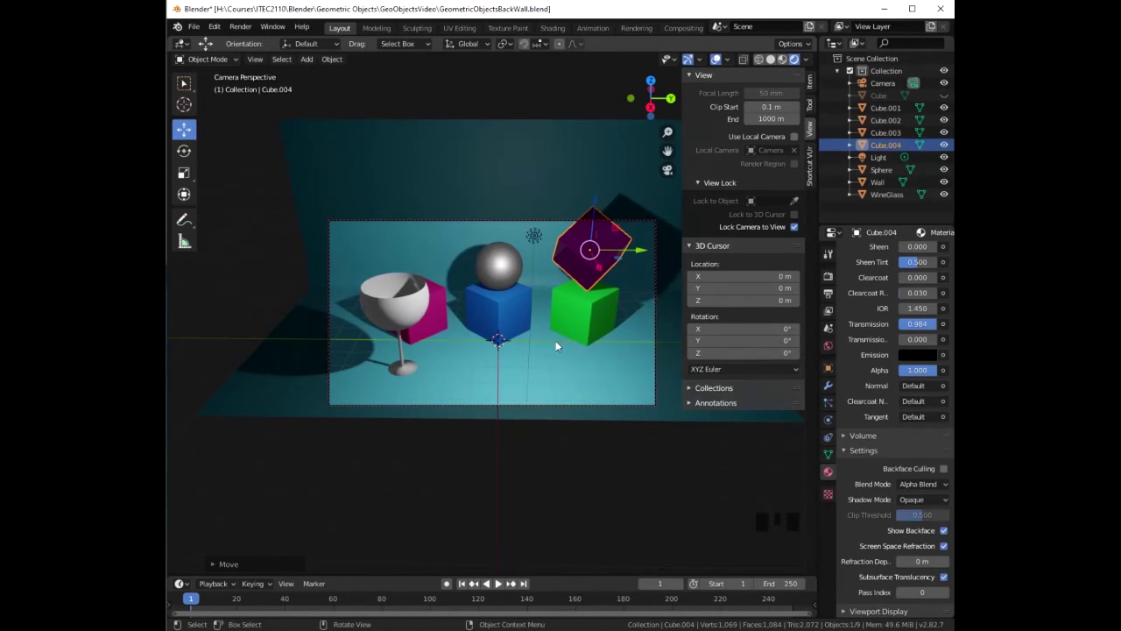
{"action": "middle_click_drag", "start_coordinate": [555, 347], "coordinate": [553, 355], "text": "shift"}
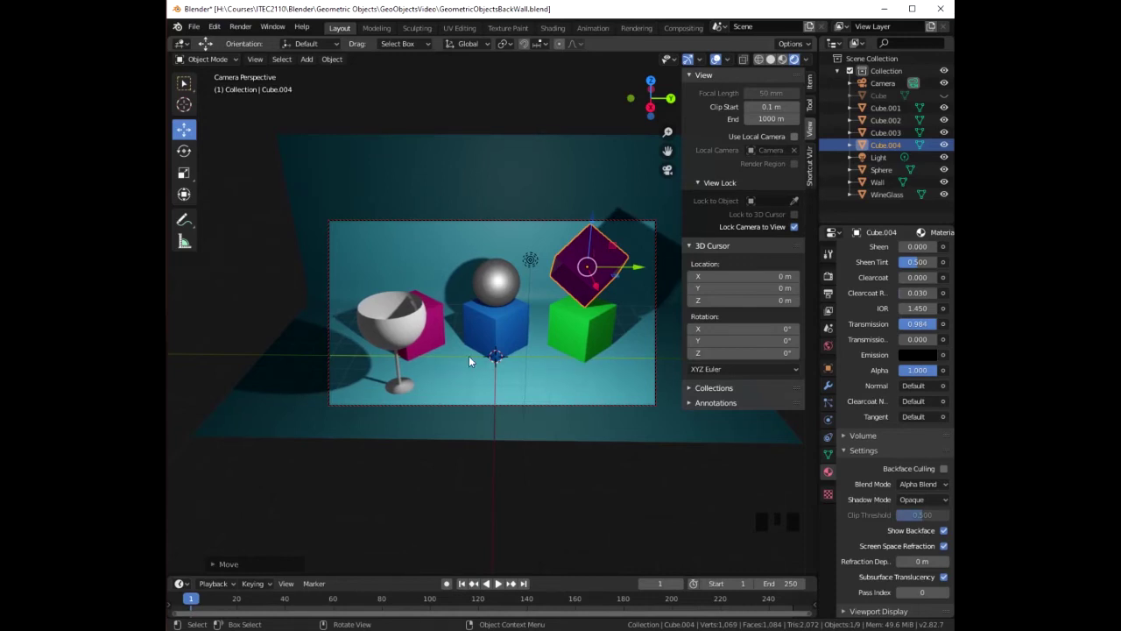
Step: Duplicate the magenta cube behind the wine glass in place and raise the copy along Z with snapping onto the original
{"action": "left_click", "coordinate": [436, 325]}
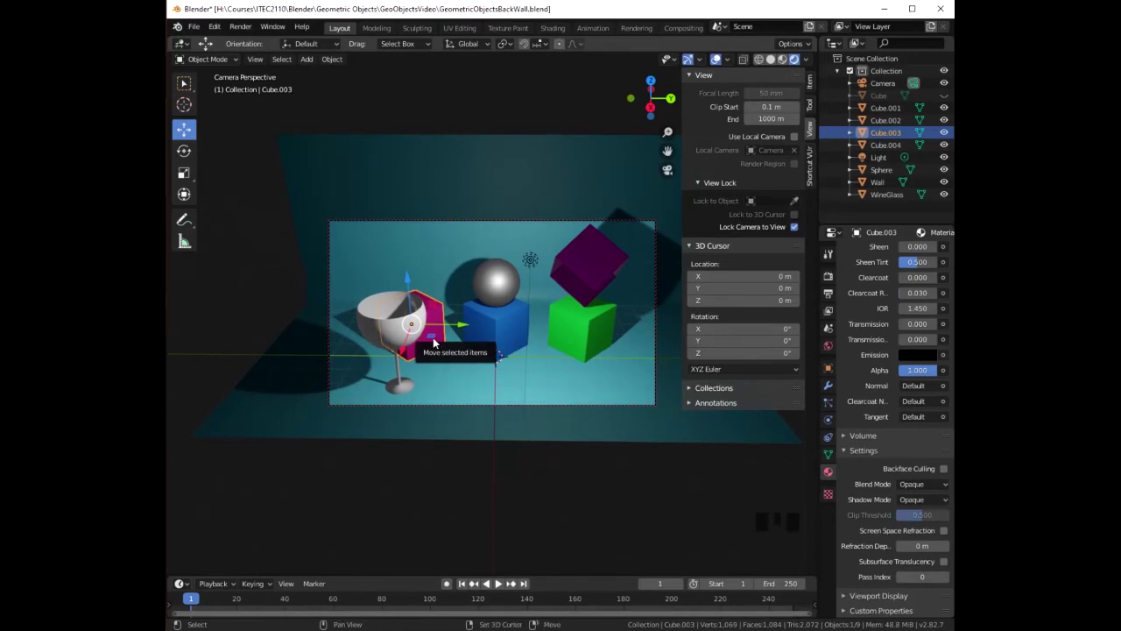
{"action": "key", "text": "shift+d"}
{"action": "left_click", "coordinate": [433, 342]}
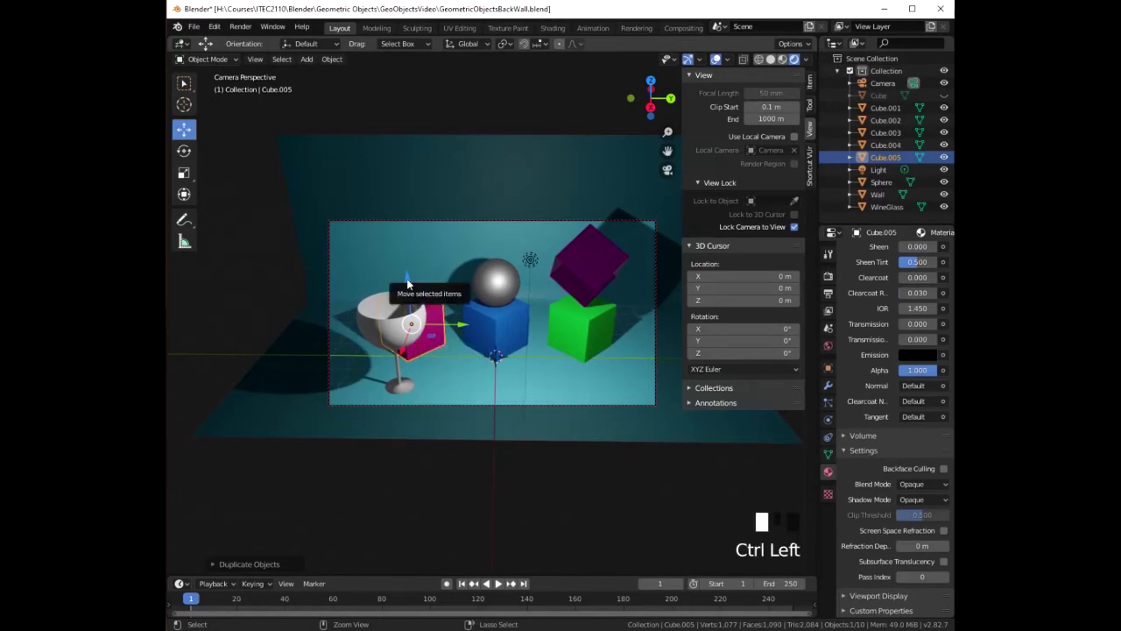
{"action": "left_click_drag", "start_coordinate": [407, 283], "coordinate": [407, 237], "text": "ctrl"}
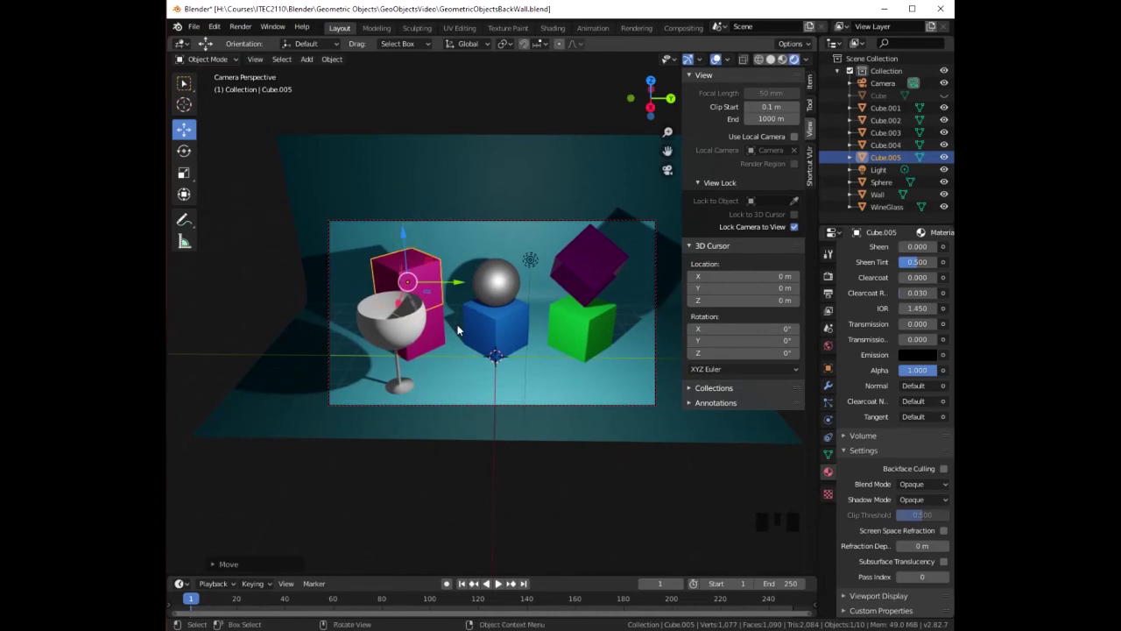
Step: Rotate the upper magenta cube 45° in front view and raise it along Z until its corner rests on the cube below
{"action": "key", "text": "KP_1"}
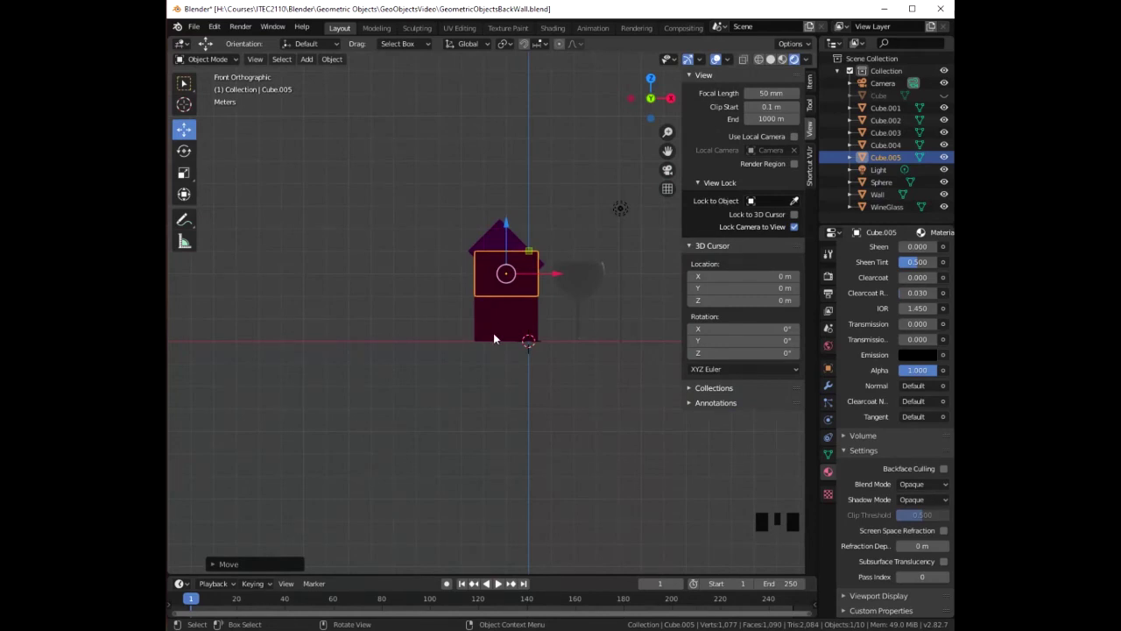
{"action": "type", "text": "r45"}
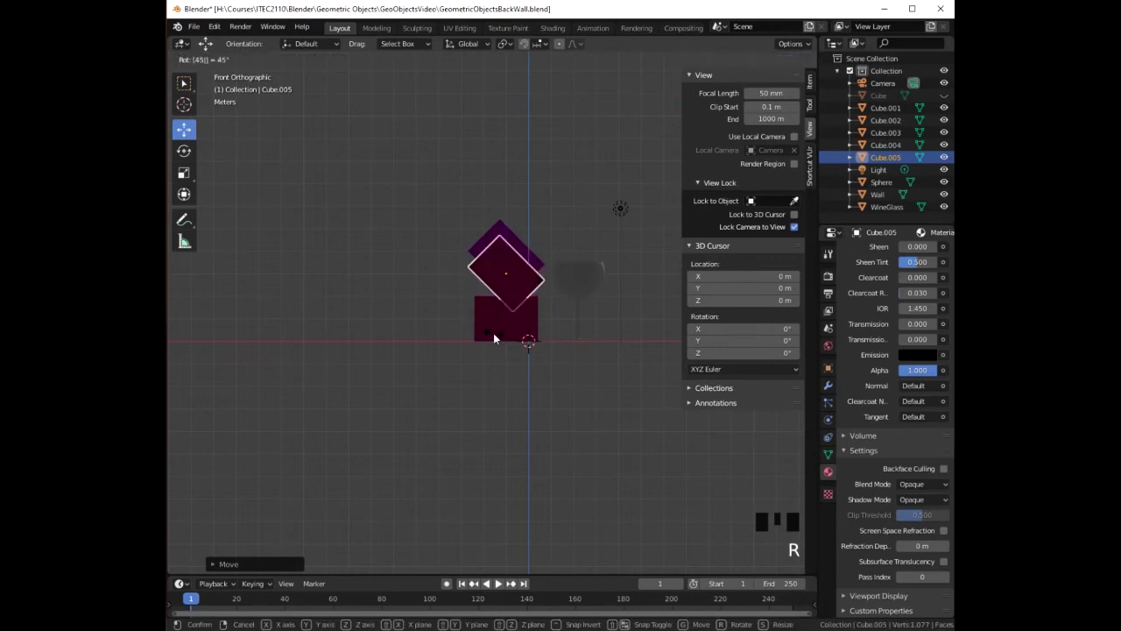
{"action": "left_click", "coordinate": [494, 338]}
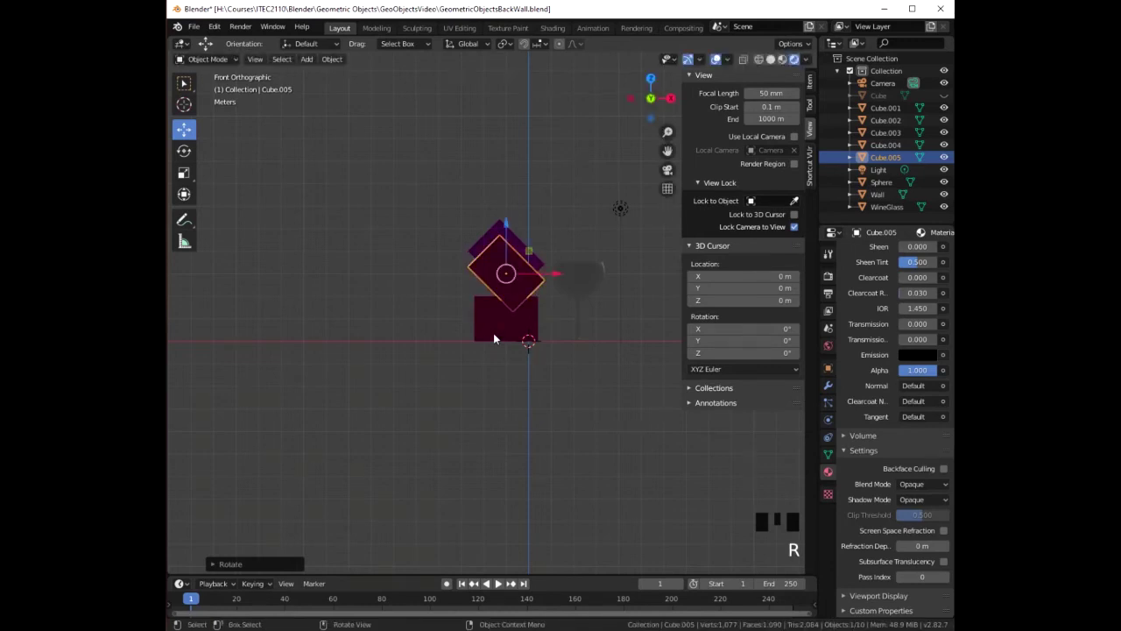
{"action": "scroll", "coordinate": [493, 339], "scroll_direction": "up", "scroll_amount": 4}
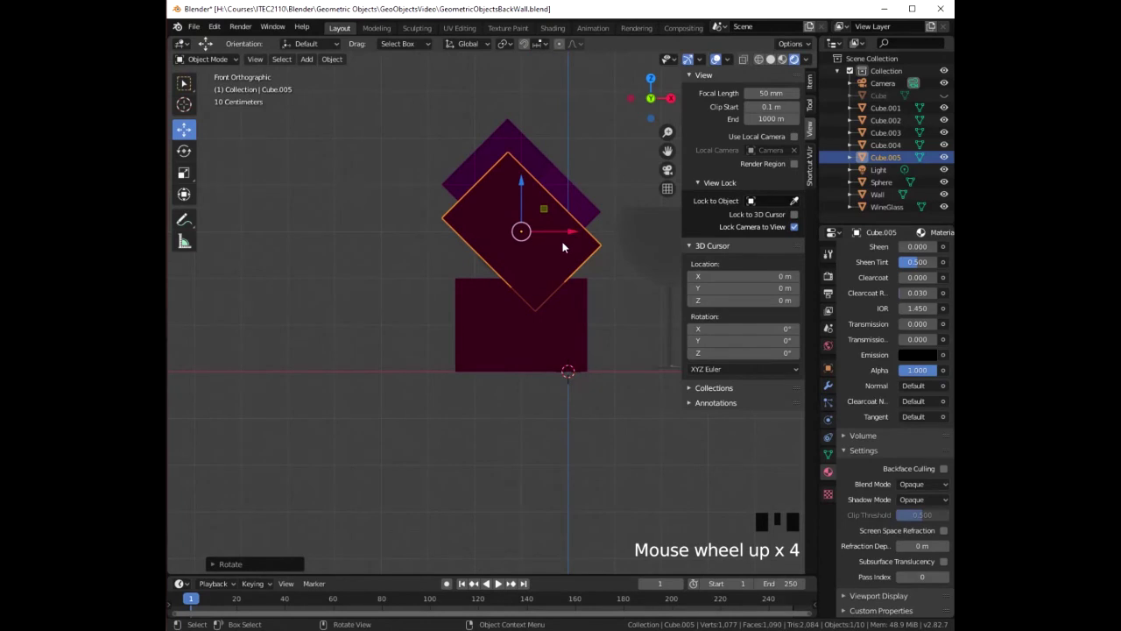
{"action": "left_click_drag", "start_coordinate": [521, 187], "coordinate": [520, 150]}
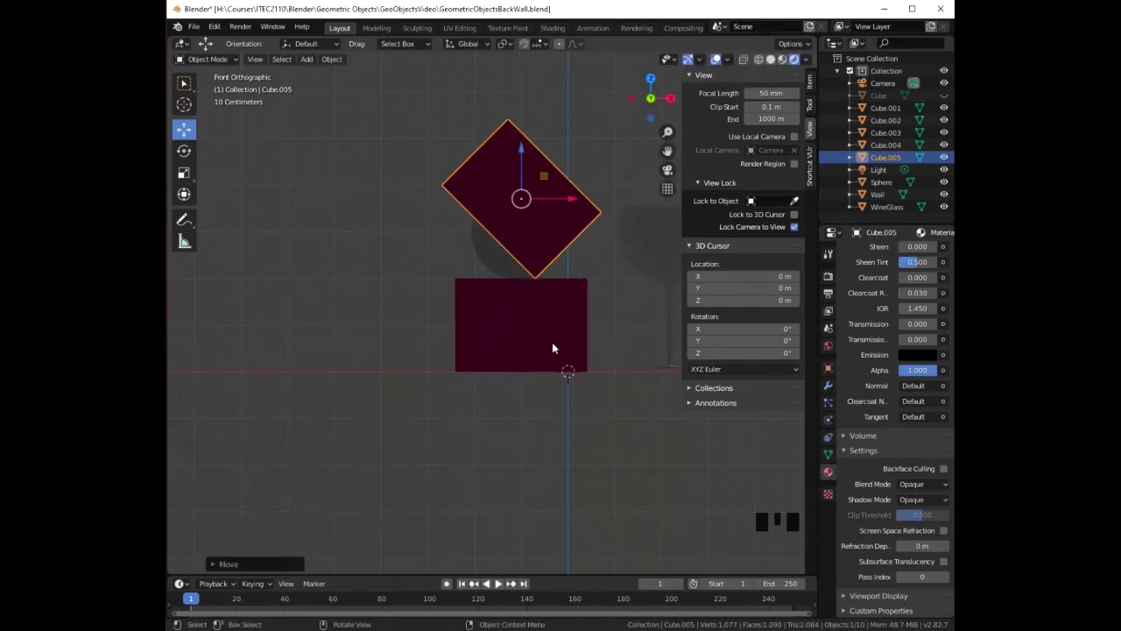
{"action": "key", "text": "KP_0"}
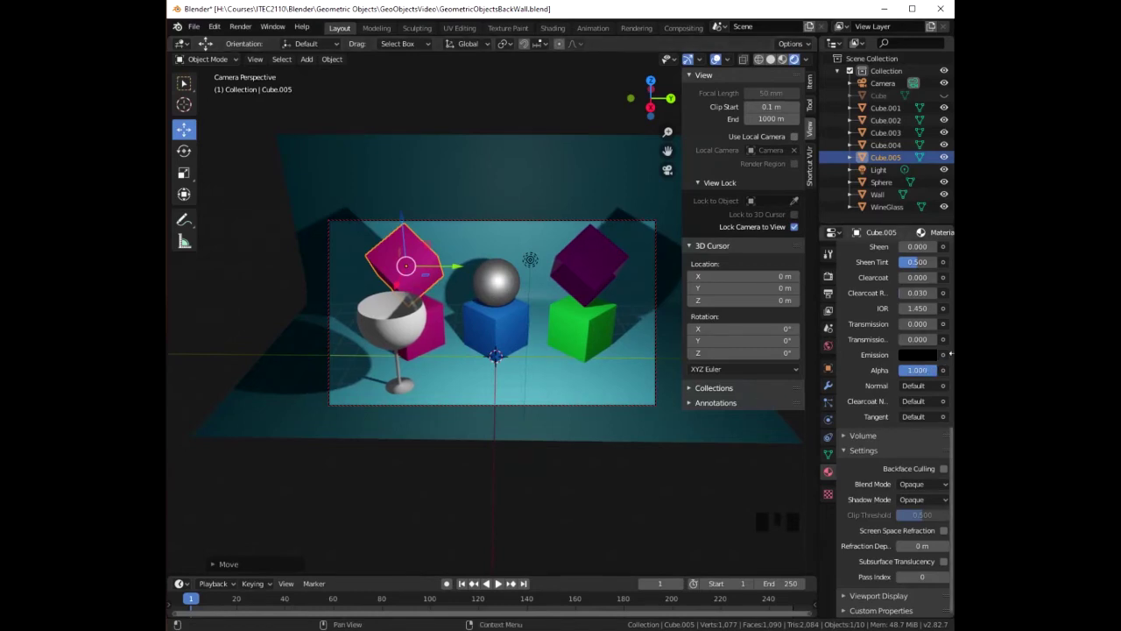
Step: Make the upper tilted cube's material a single-user copy and change its Base Color from magenta to bright yellow
{"action": "scroll", "coordinate": [946, 399], "scroll_direction": "up", "scroll_amount": 2}
{"action": "scroll", "coordinate": [945, 399], "scroll_direction": "up", "scroll_amount": 11}
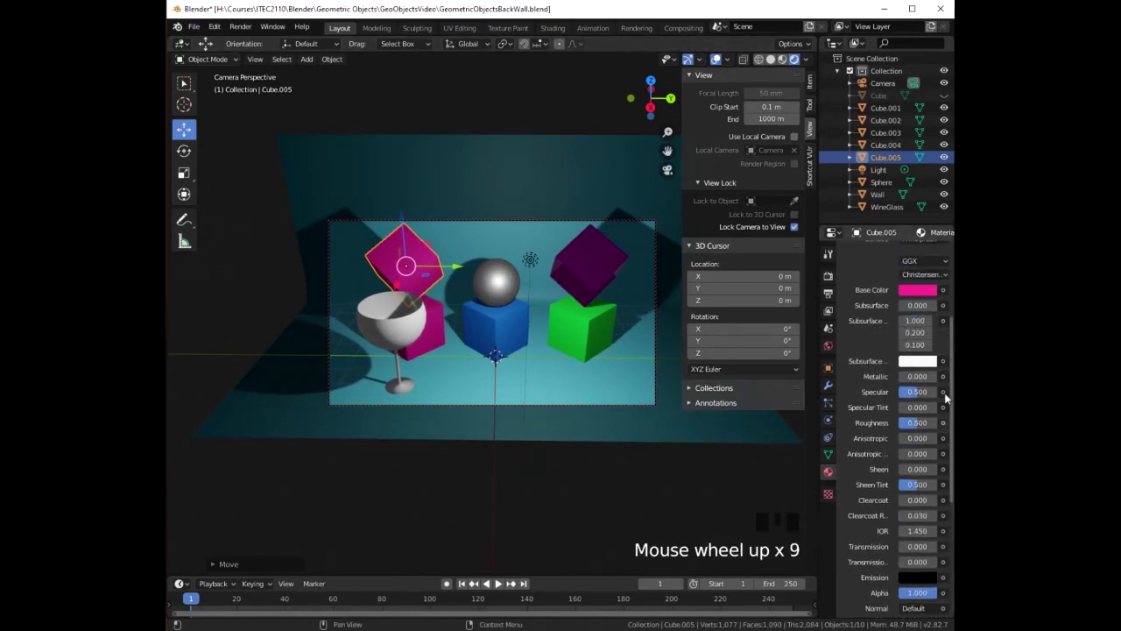
{"action": "scroll", "coordinate": [945, 400], "scroll_direction": "up", "scroll_amount": 2}
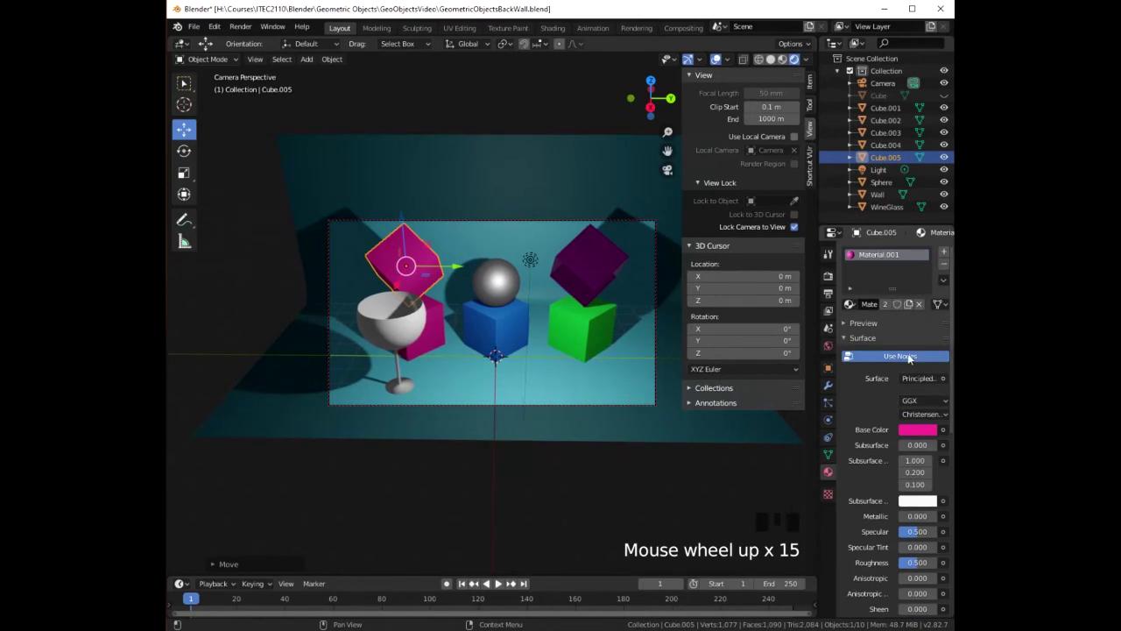
{"action": "left_click", "coordinate": [886, 306]}
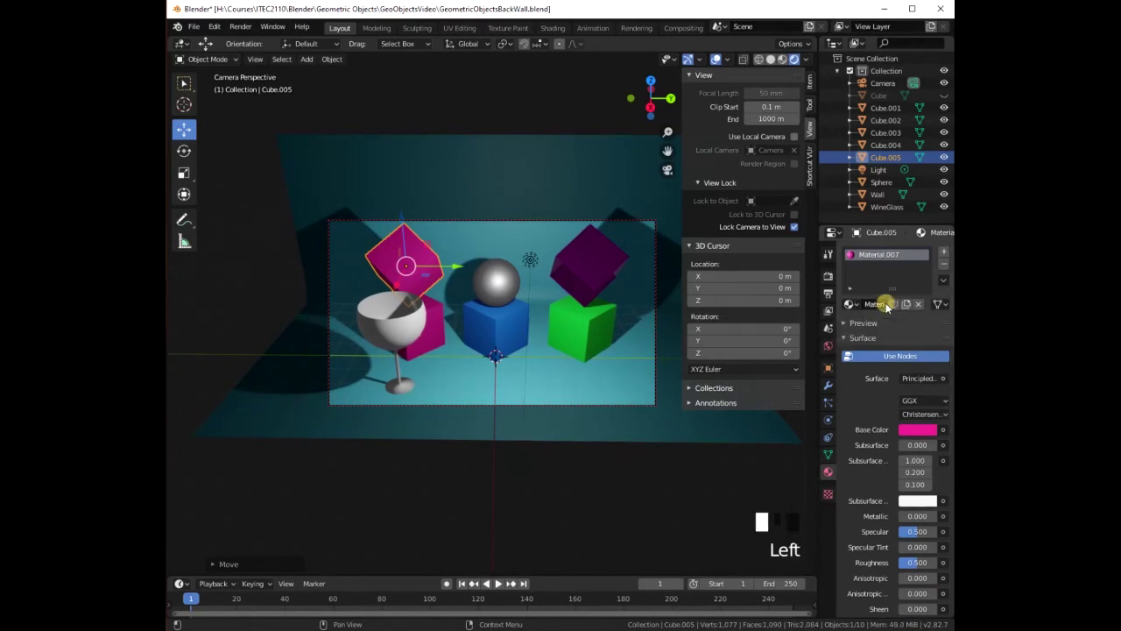
{"action": "left_click", "coordinate": [910, 431]}
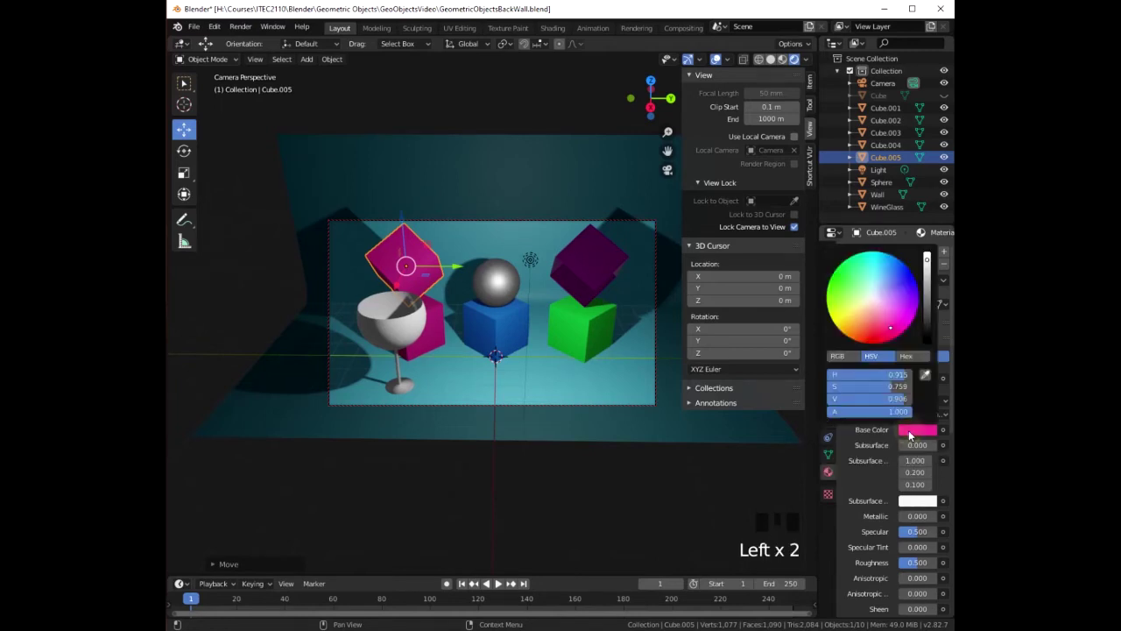
{"action": "left_click", "coordinate": [856, 307]}
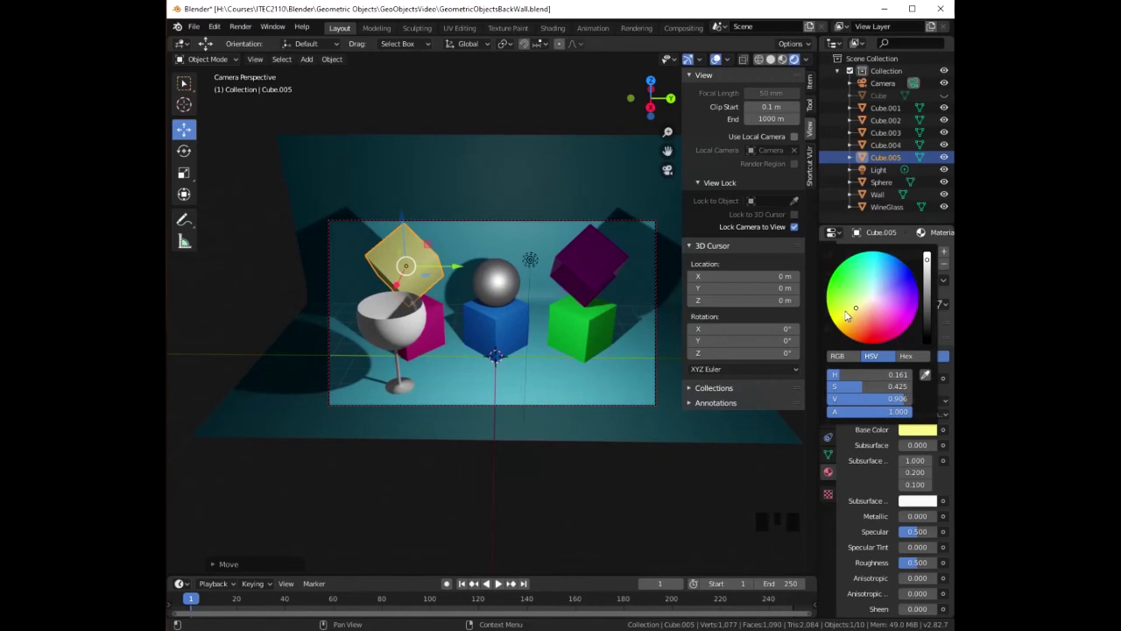
{"action": "left_click", "coordinate": [842, 320]}
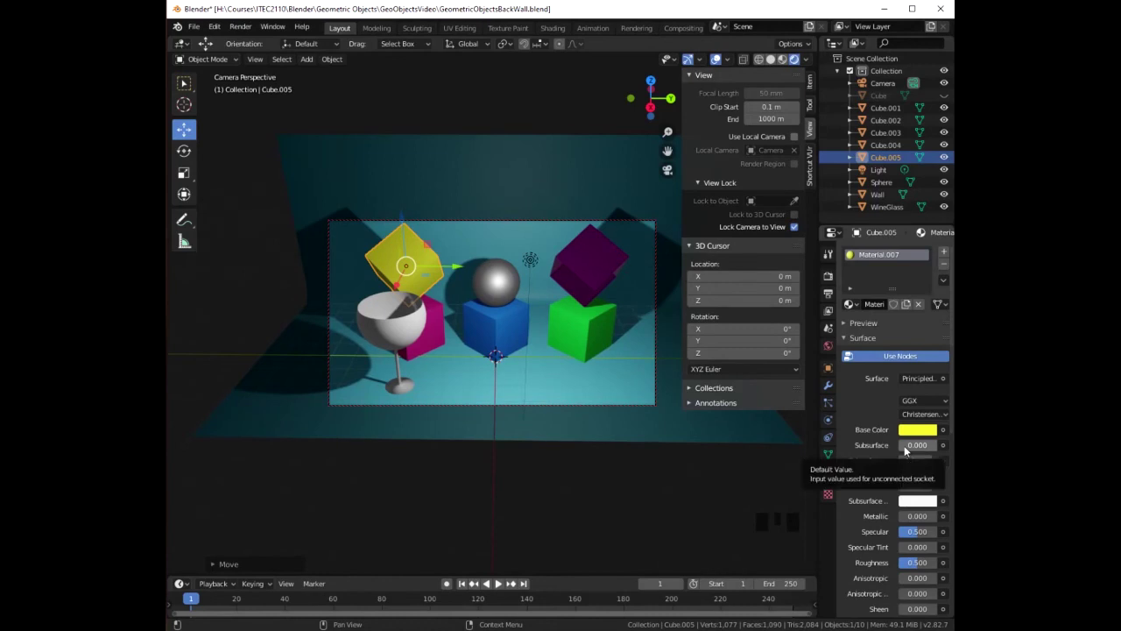
Step: Enable Screen Space Reflections in the Eevee render settings
{"action": "left_click", "coordinate": [828, 279]}
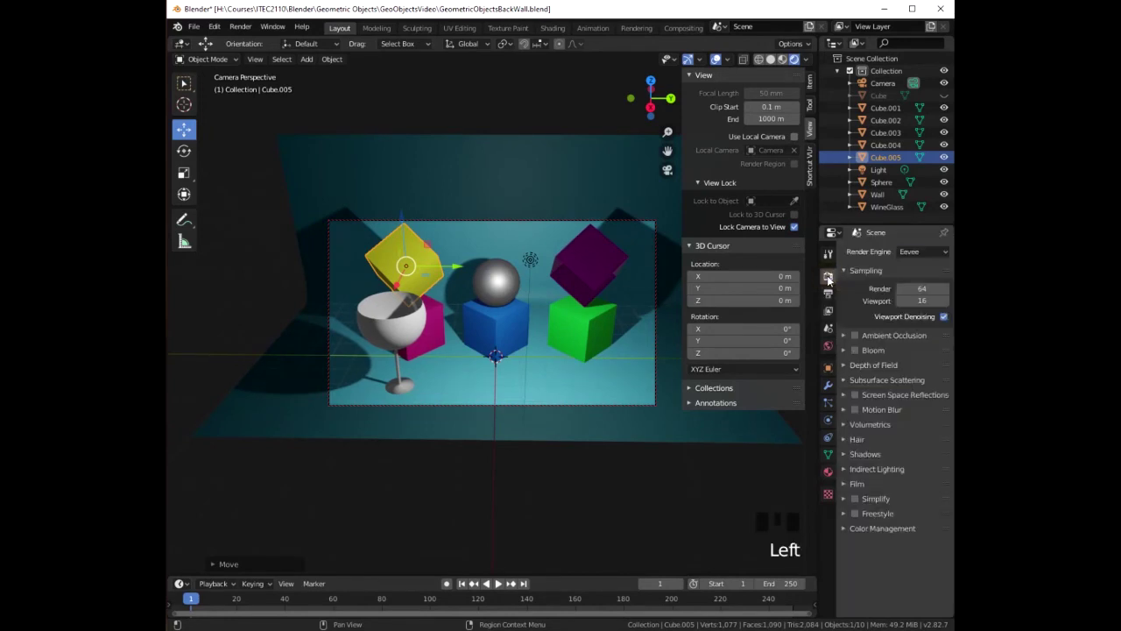
{"action": "left_click", "coordinate": [855, 396]}
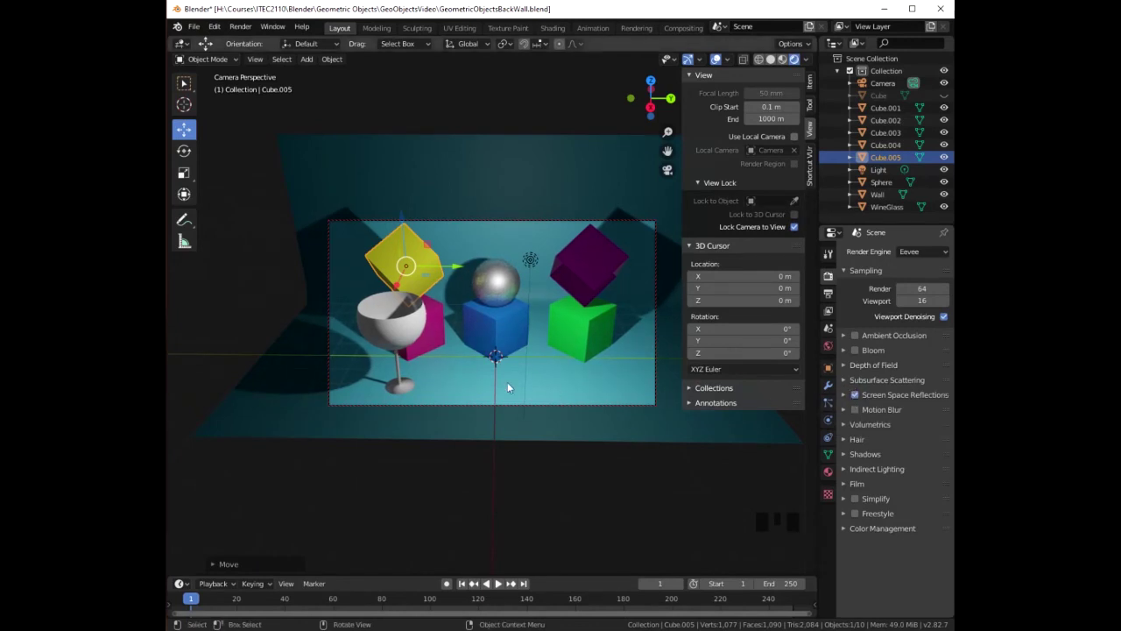
{"action": "scroll", "coordinate": [507, 382], "scroll_direction": "up", "scroll_amount": 1}
{"action": "scroll", "coordinate": [508, 382], "scroll_direction": "down", "scroll_amount": 1}
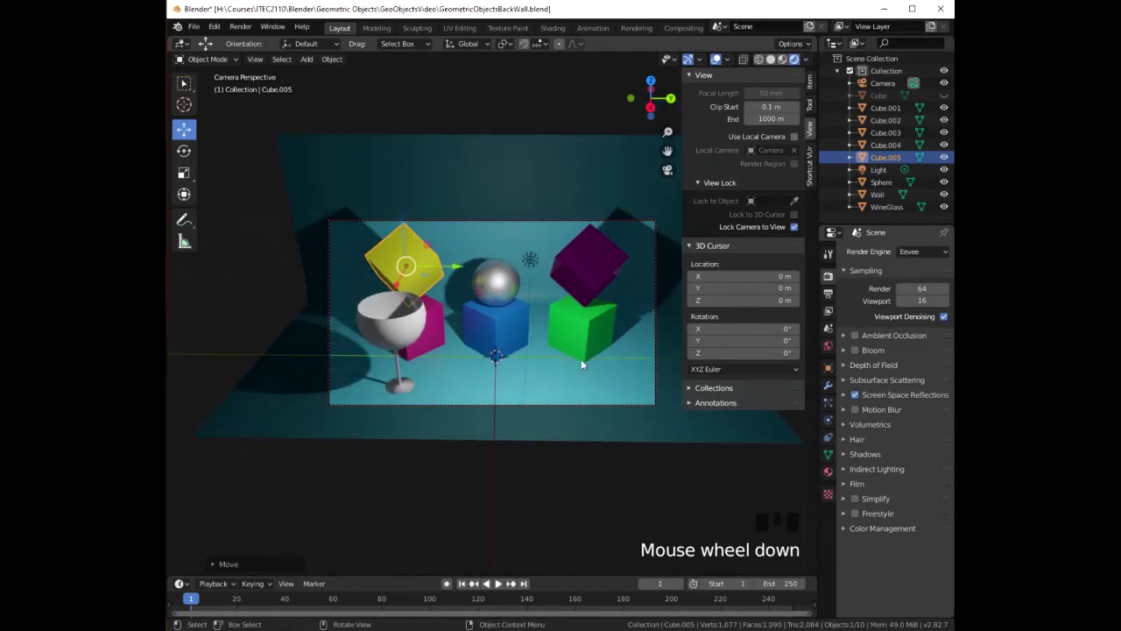
Step: Turn off Lock Camera to View, hide the sidebar and enlarge the camera frame in the viewport
{"action": "left_click", "coordinate": [794, 227]}
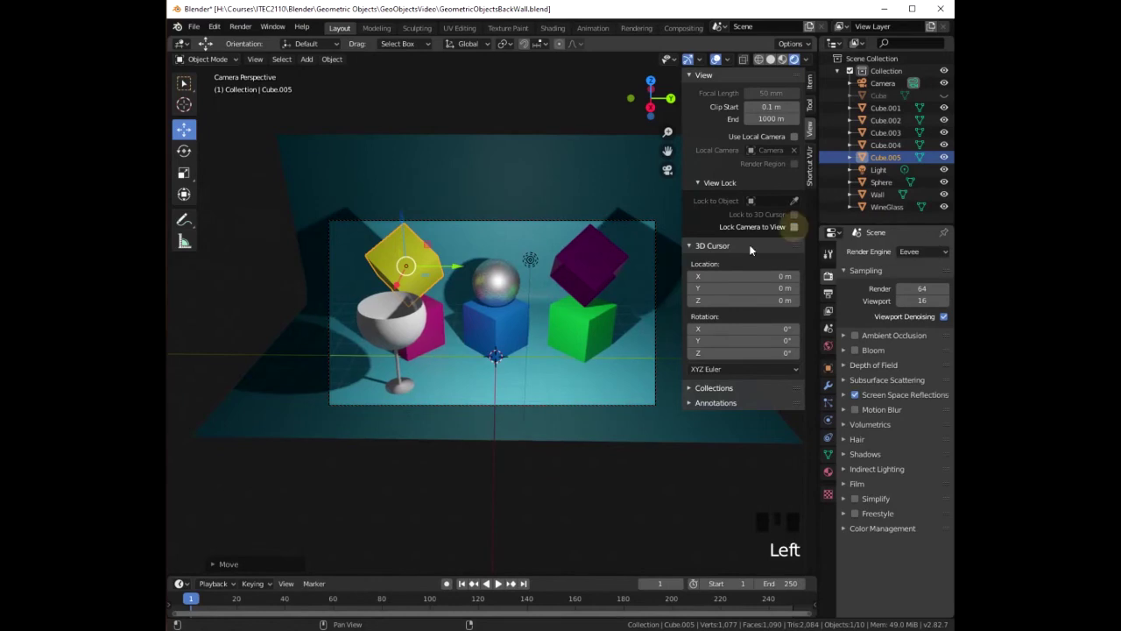
{"action": "key", "text": "n"}
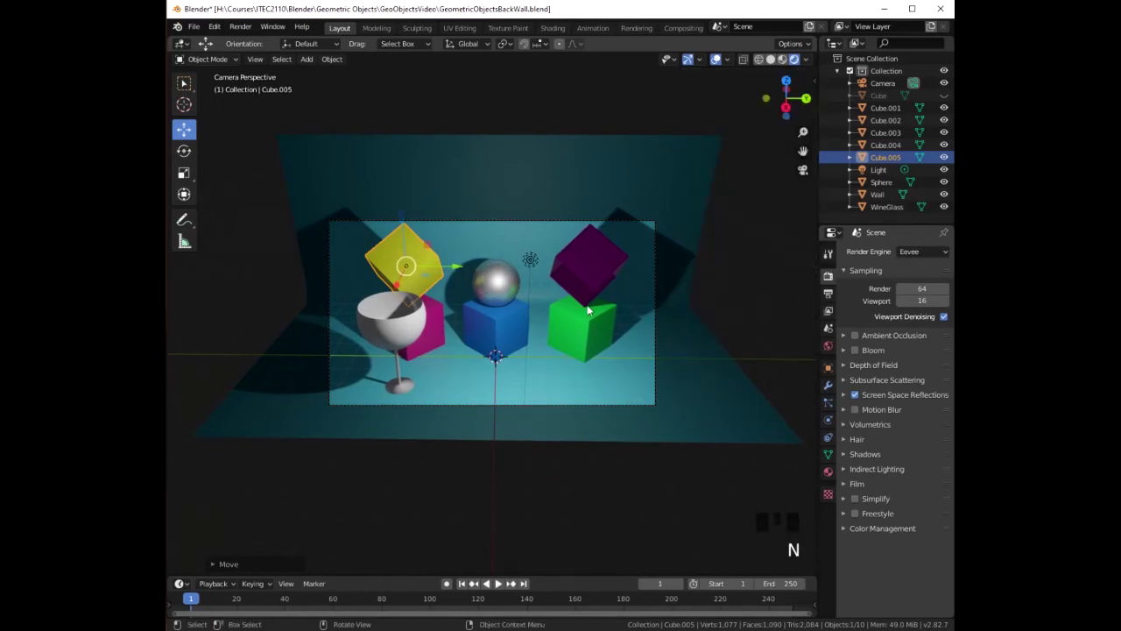
{"action": "scroll", "coordinate": [587, 311], "scroll_direction": "up", "scroll_amount": 2}
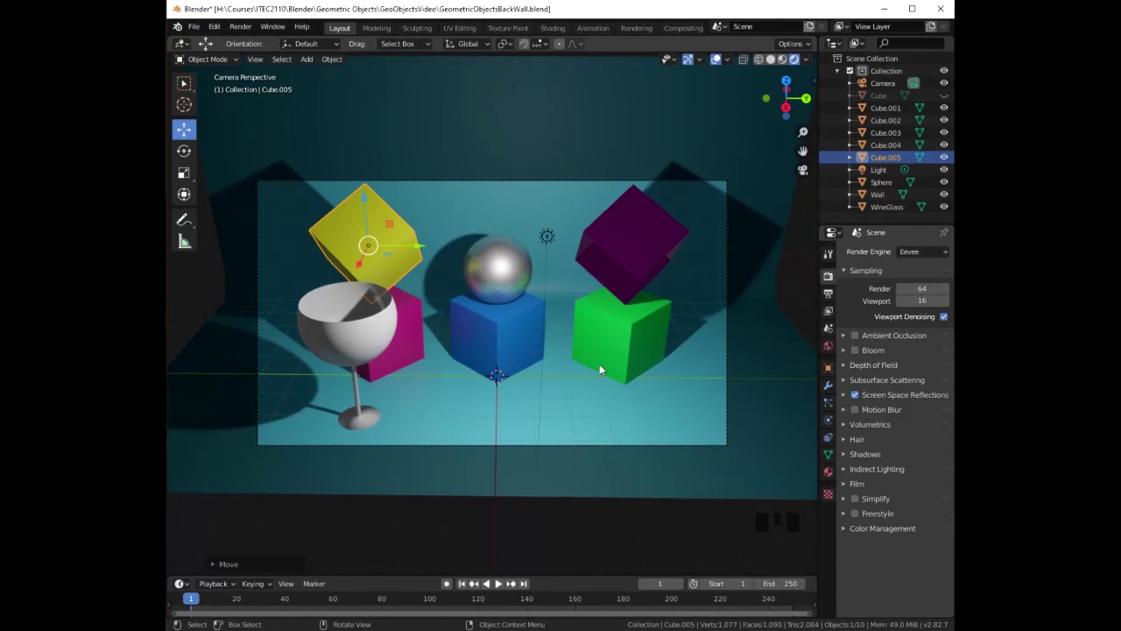
Step: Delete the existing light between the sphere and the purple cube
{"action": "left_click", "coordinate": [548, 235]}
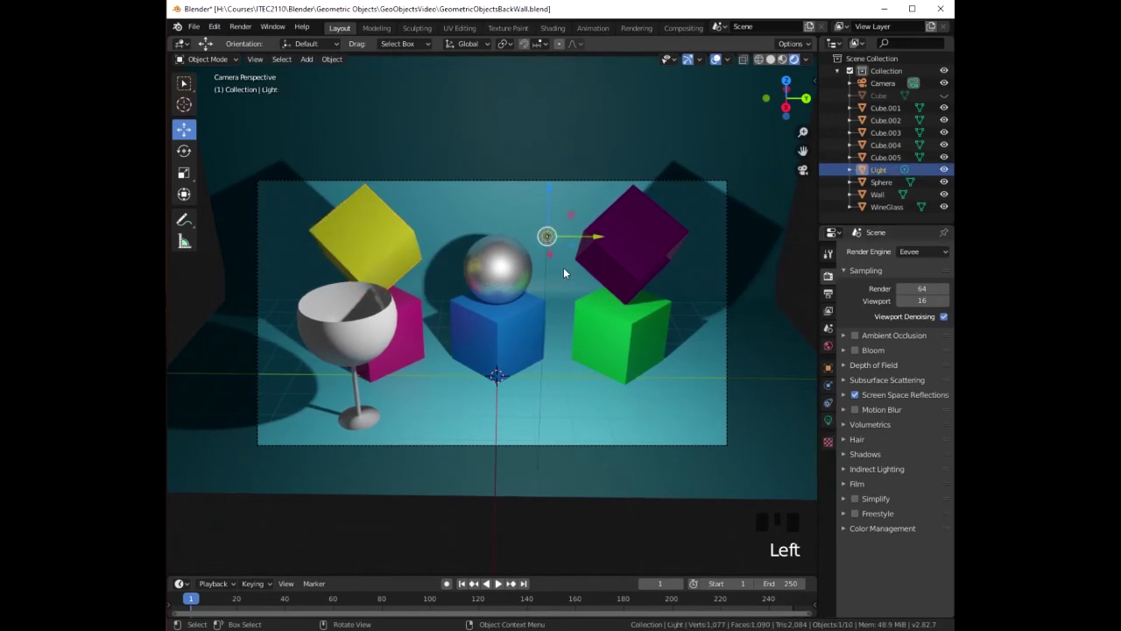
{"action": "key", "text": "x"}
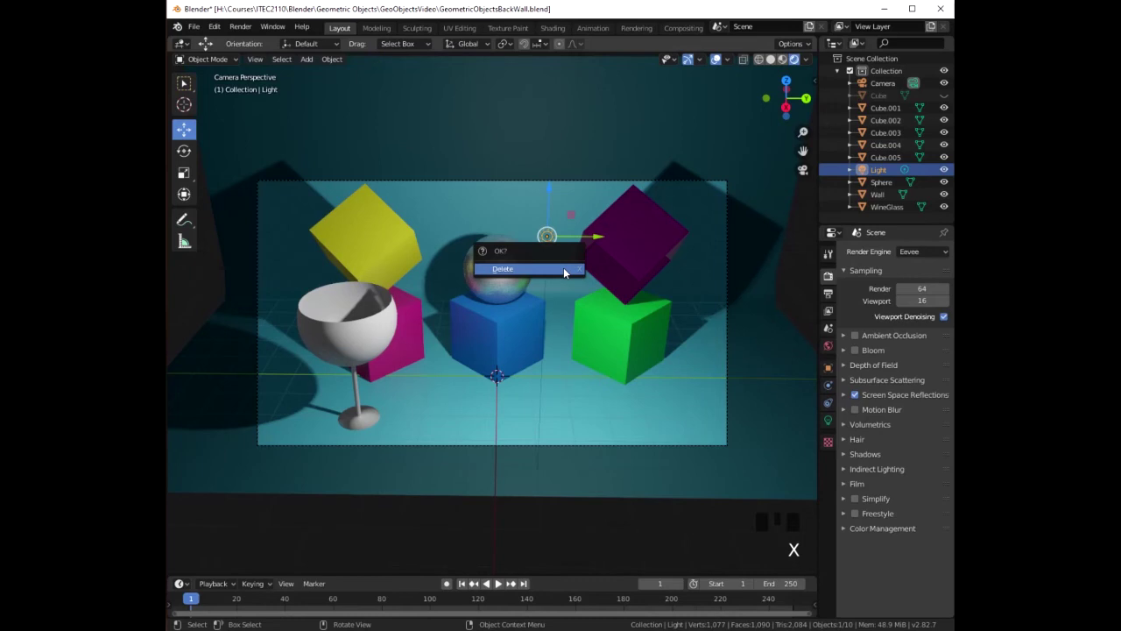
{"action": "left_click", "coordinate": [564, 270]}
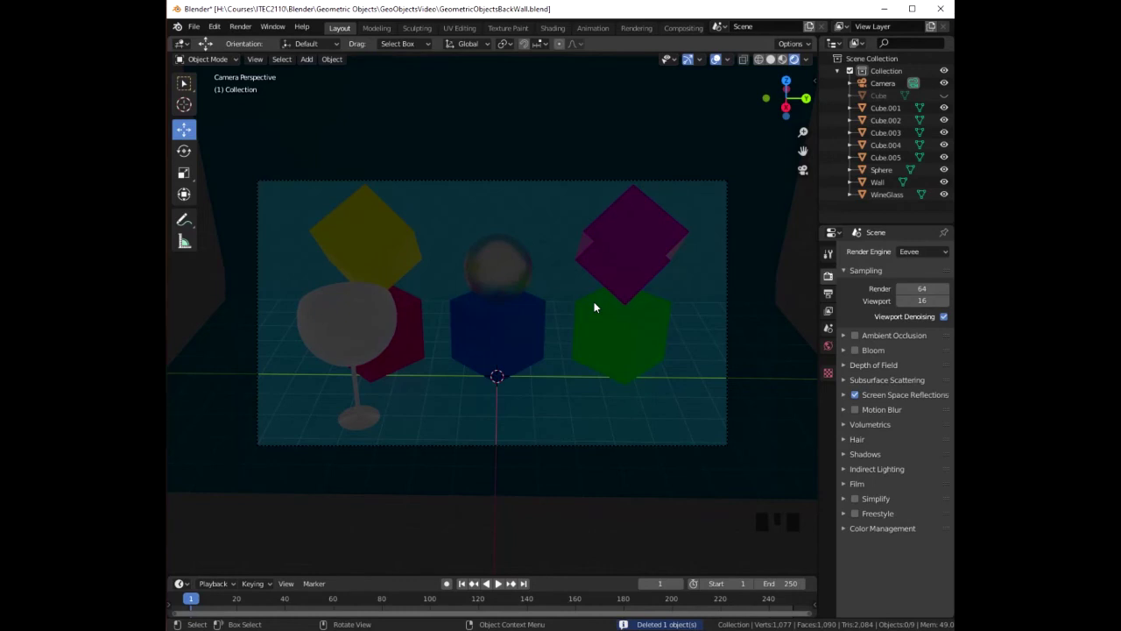
Step: Add a spot light and raise it along Z in right view until it sits above the objects and the camera
{"action": "key", "text": "shift"}
{"action": "key", "text": "shift+a"}
{"action": "mouse_move", "coordinate": [594, 305]}
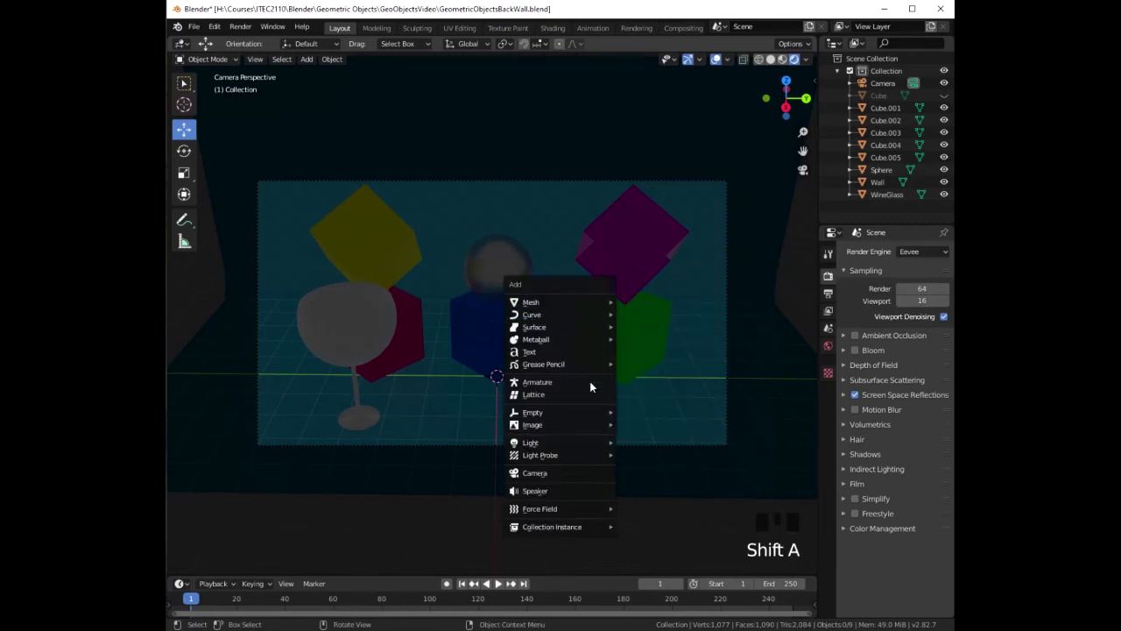
{"action": "mouse_move", "coordinate": [552, 450]}
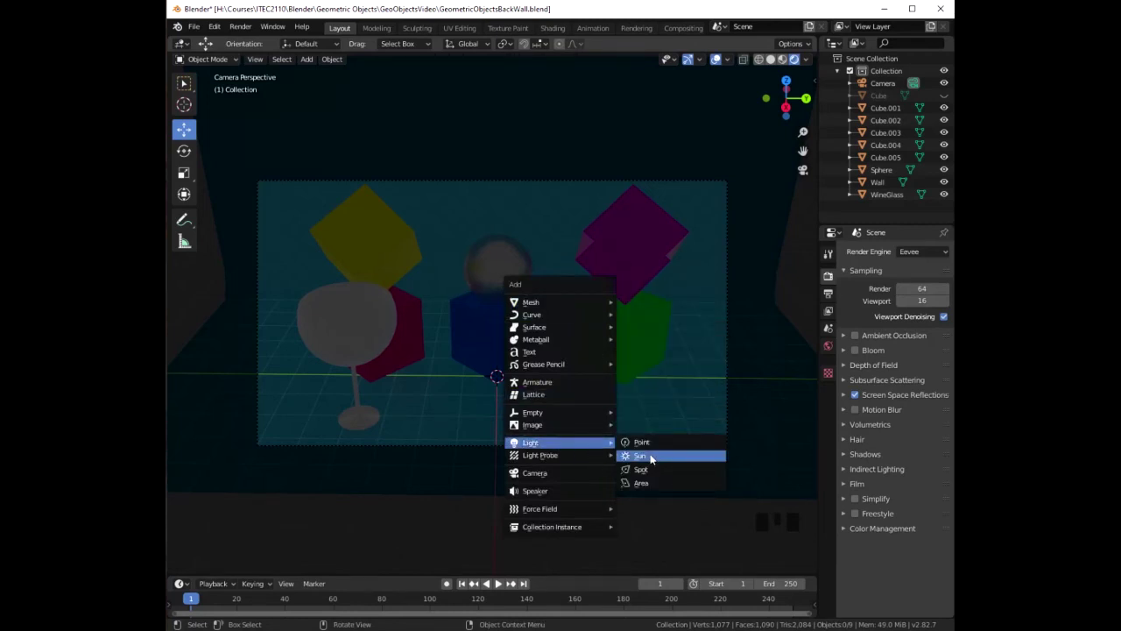
{"action": "left_click", "coordinate": [647, 470]}
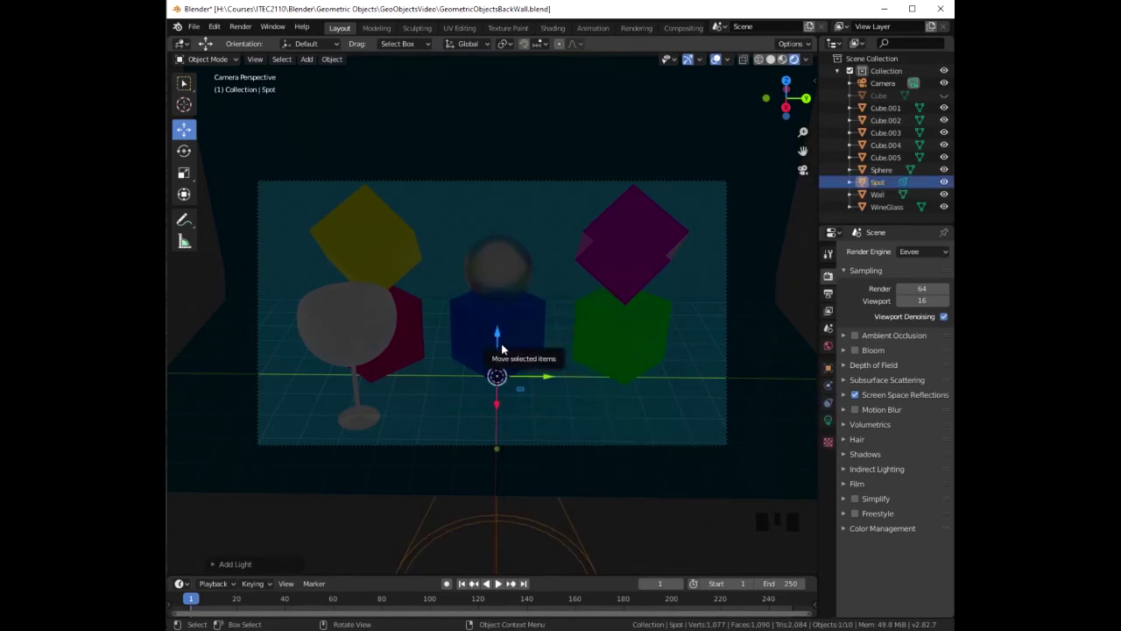
{"action": "key", "text": "KP_3"}
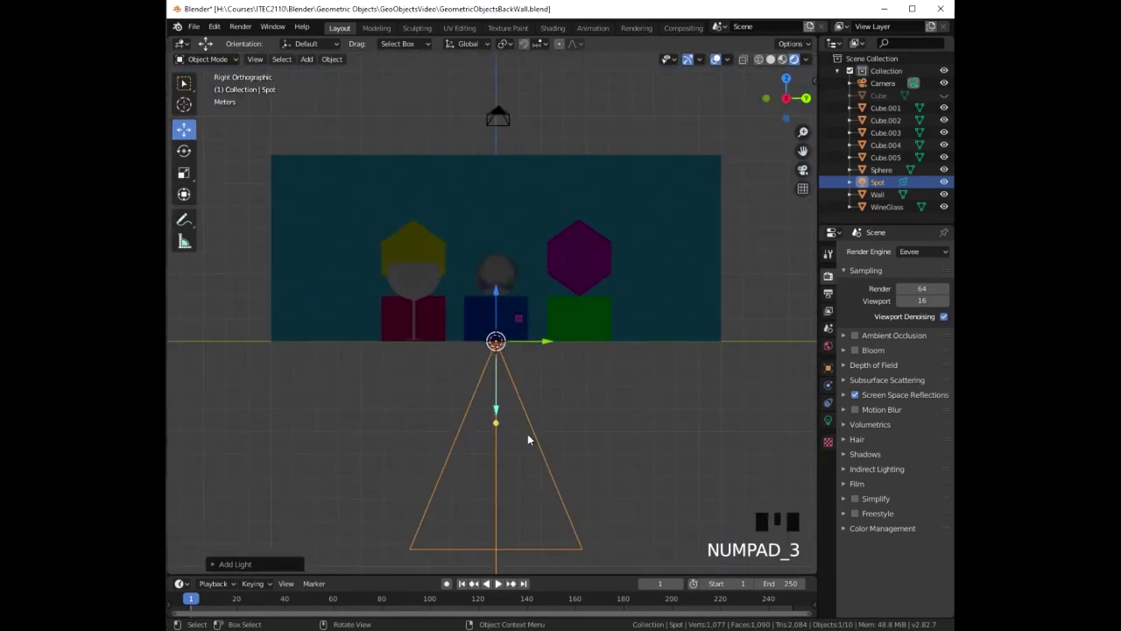
{"action": "scroll", "coordinate": [528, 438], "scroll_direction": "down", "scroll_amount": 1}
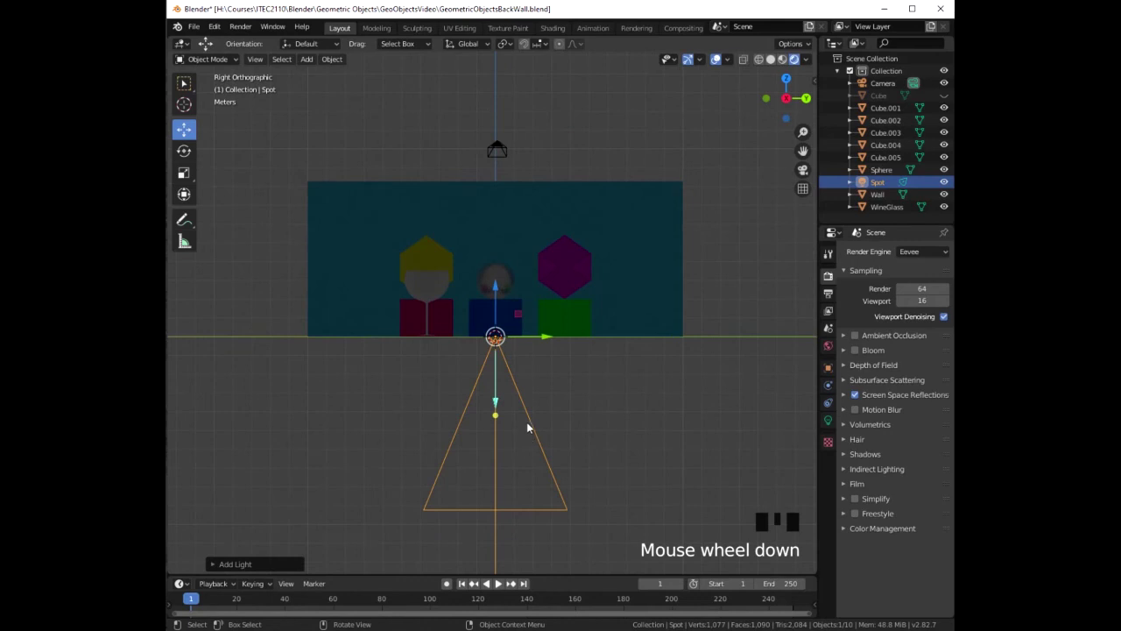
{"action": "left_click_drag", "start_coordinate": [497, 298], "coordinate": [491, 65]}
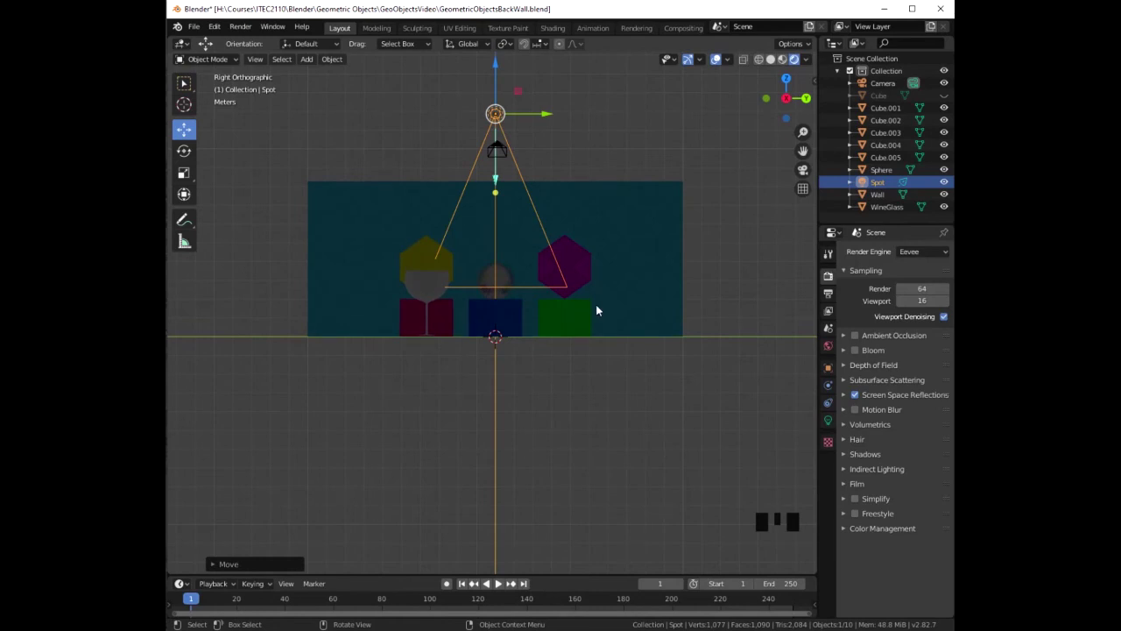
Step: Move the spot light along positive X in front of the objects and rotate it about 39° in front view to aim at them
{"action": "key", "text": "KP_1"}
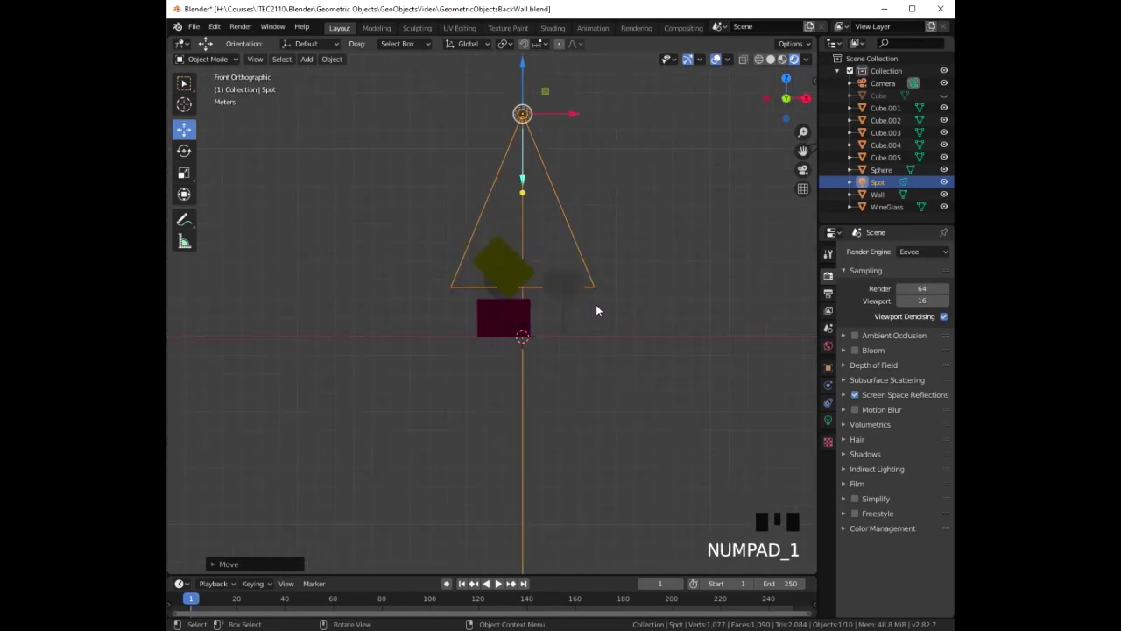
{"action": "left_click_drag", "start_coordinate": [574, 120], "coordinate": [706, 117]}
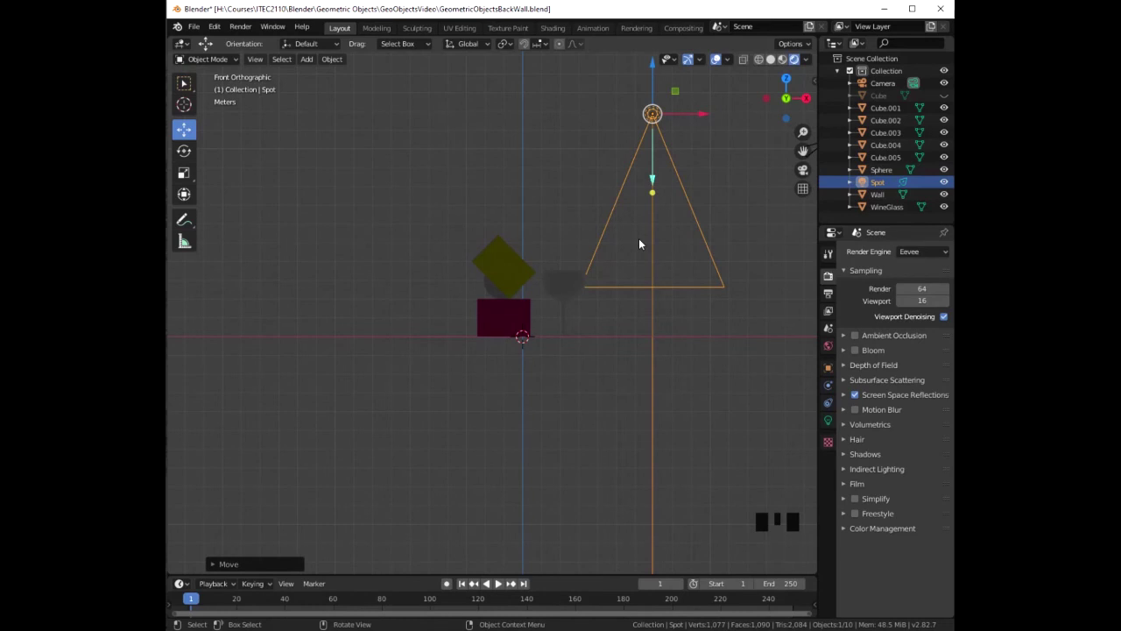
{"action": "key", "text": "r"}
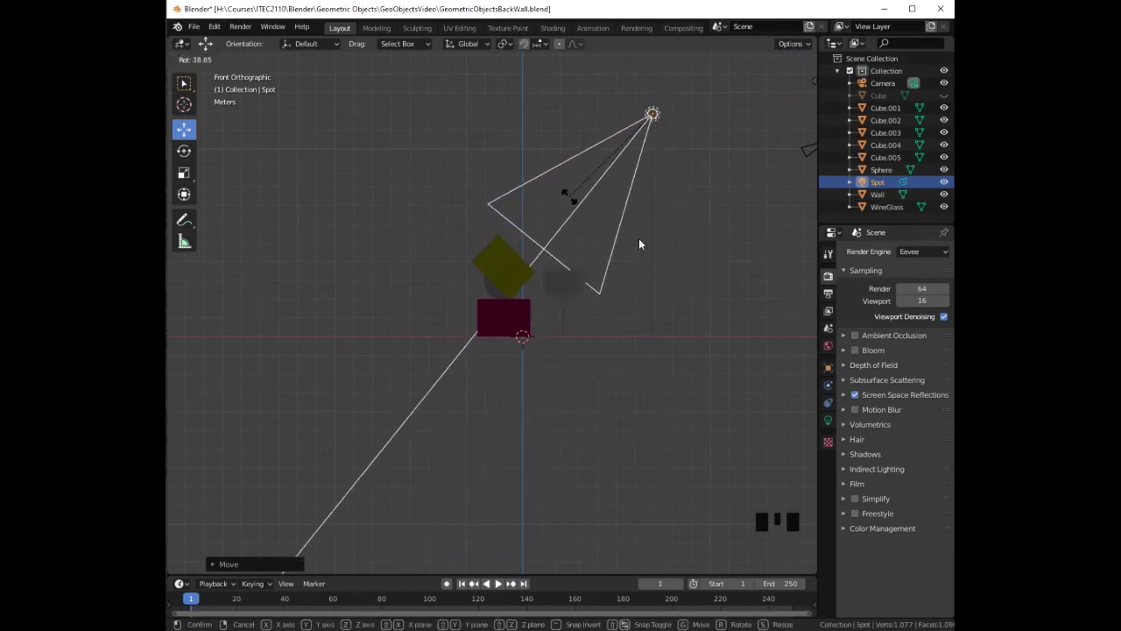
{"action": "left_click", "coordinate": [639, 244]}
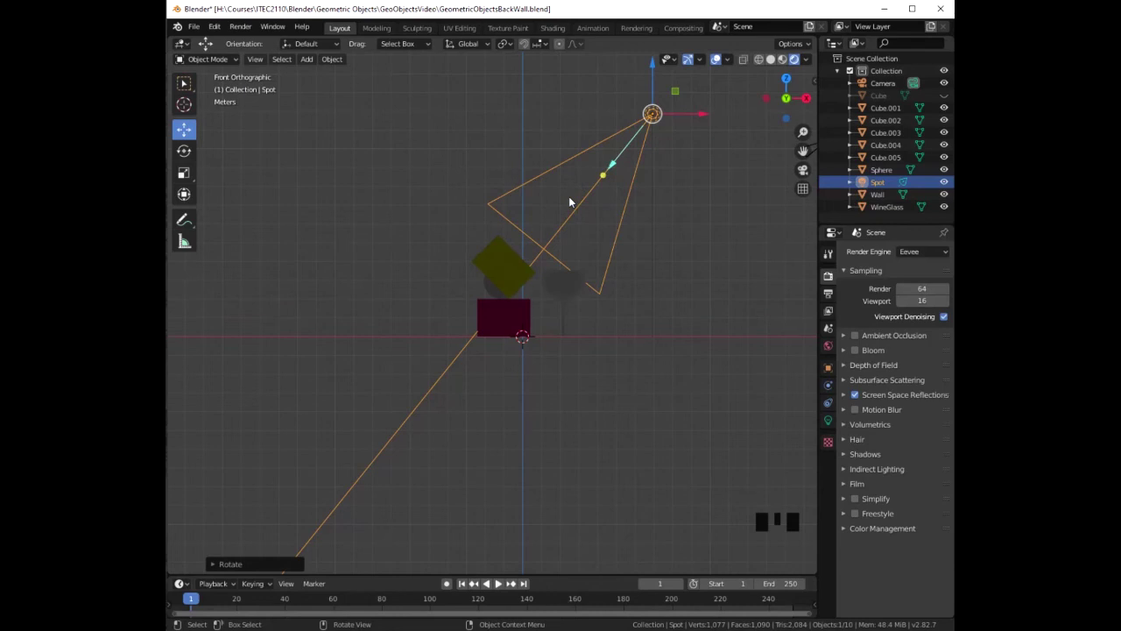
Step: Shift the spot light along negative Y past the wine glass and rotate it in top view to aim at the central sphere
{"action": "key", "text": "KP_7"}
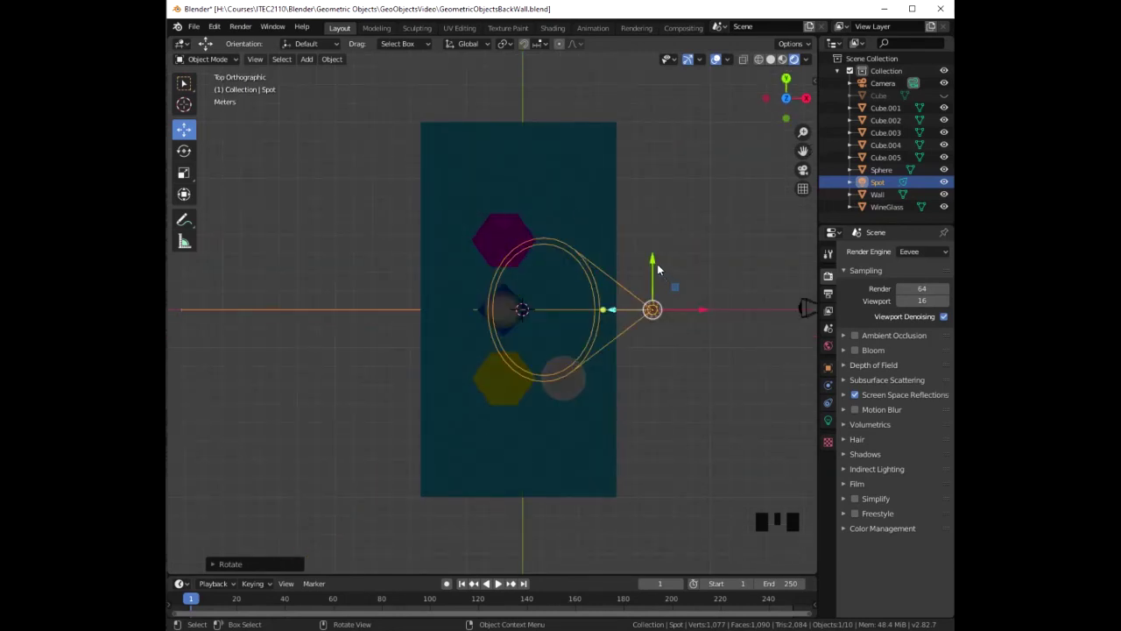
{"action": "left_click_drag", "start_coordinate": [653, 262], "coordinate": [650, 350]}
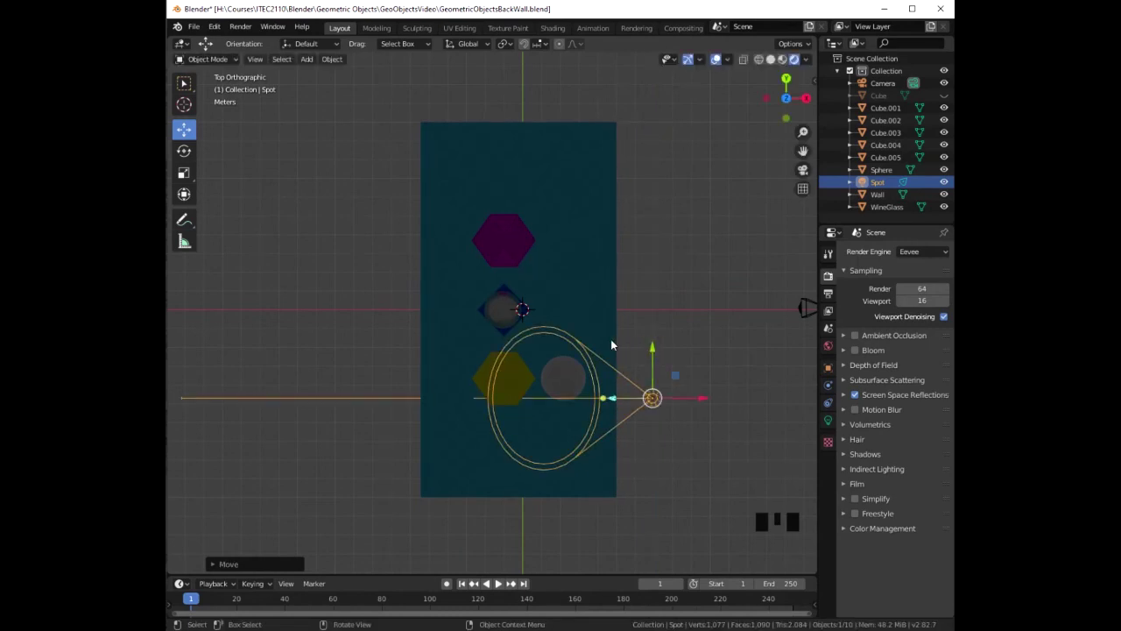
{"action": "key", "text": "r"}
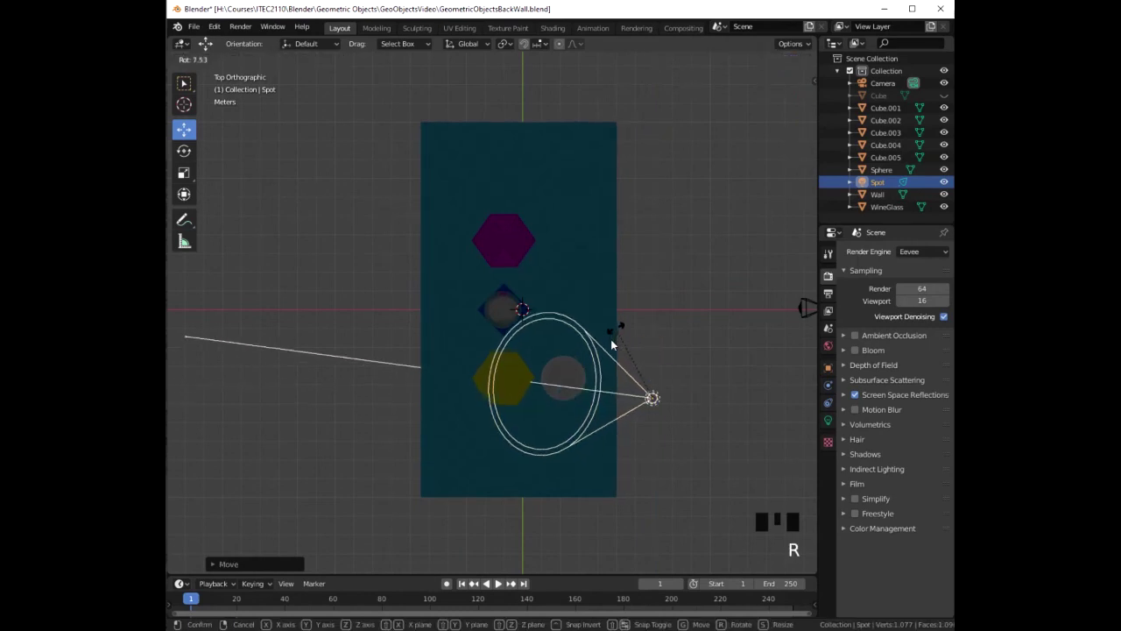
{"action": "left_click", "coordinate": [611, 345]}
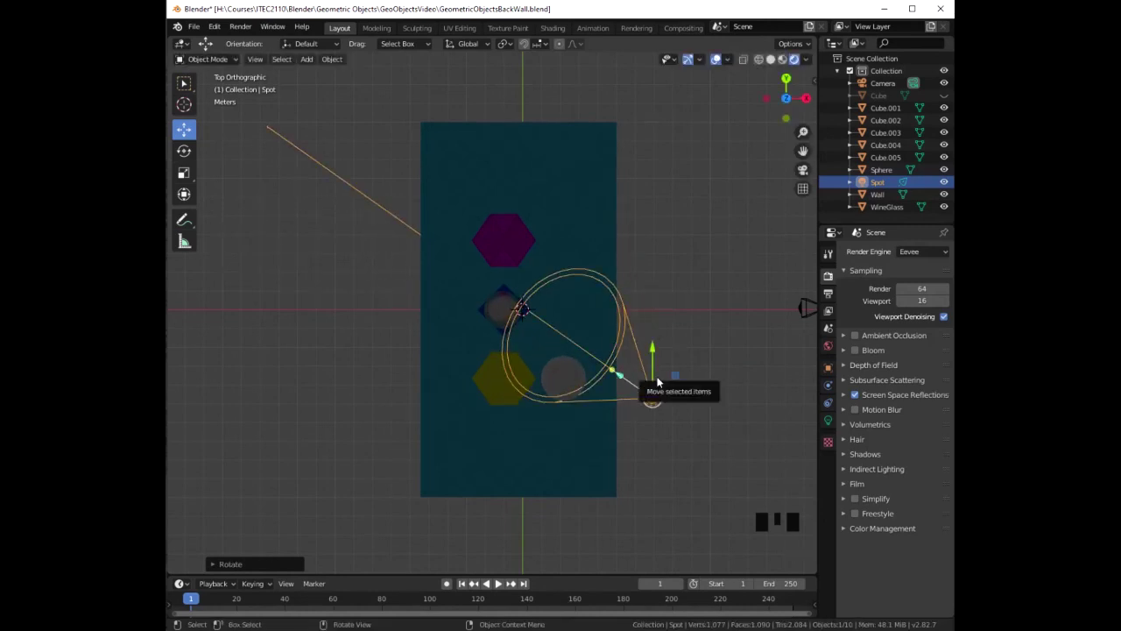
Step: Set the spot light's power to 3000 W while viewing the scene through the camera
{"action": "key", "text": "KP_0"}
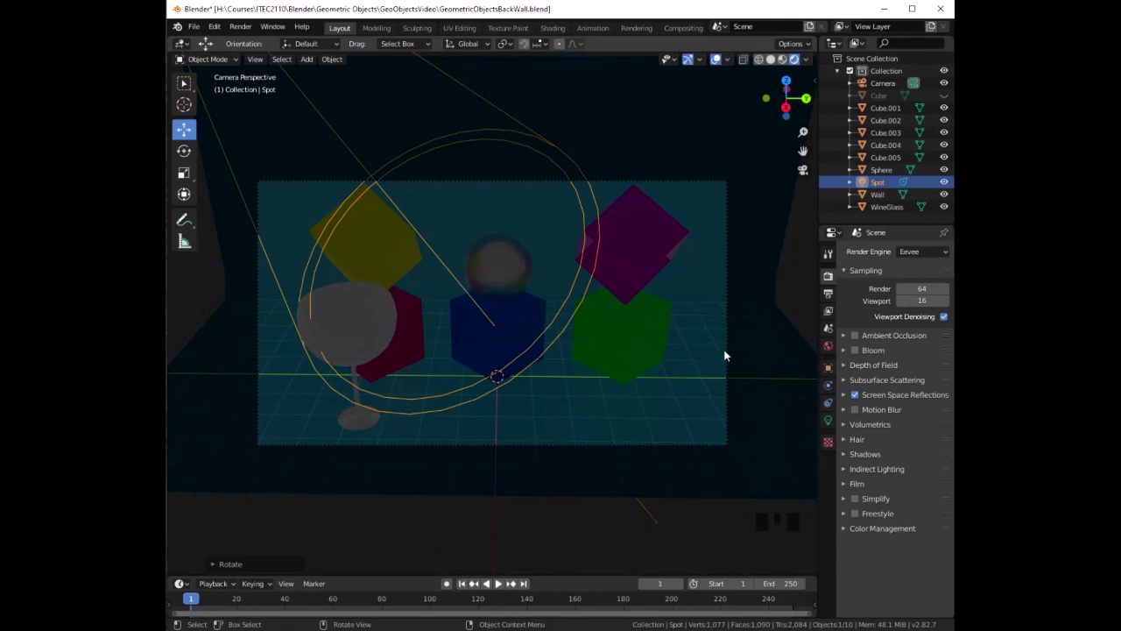
{"action": "left_click", "coordinate": [829, 421]}
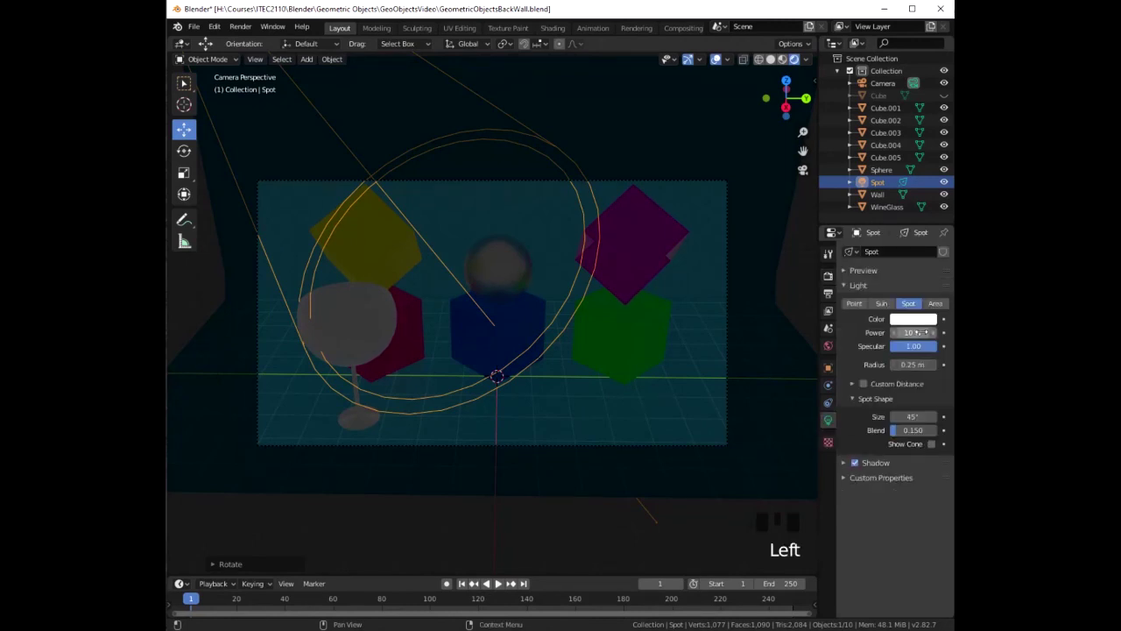
{"action": "left_click", "coordinate": [911, 333]}
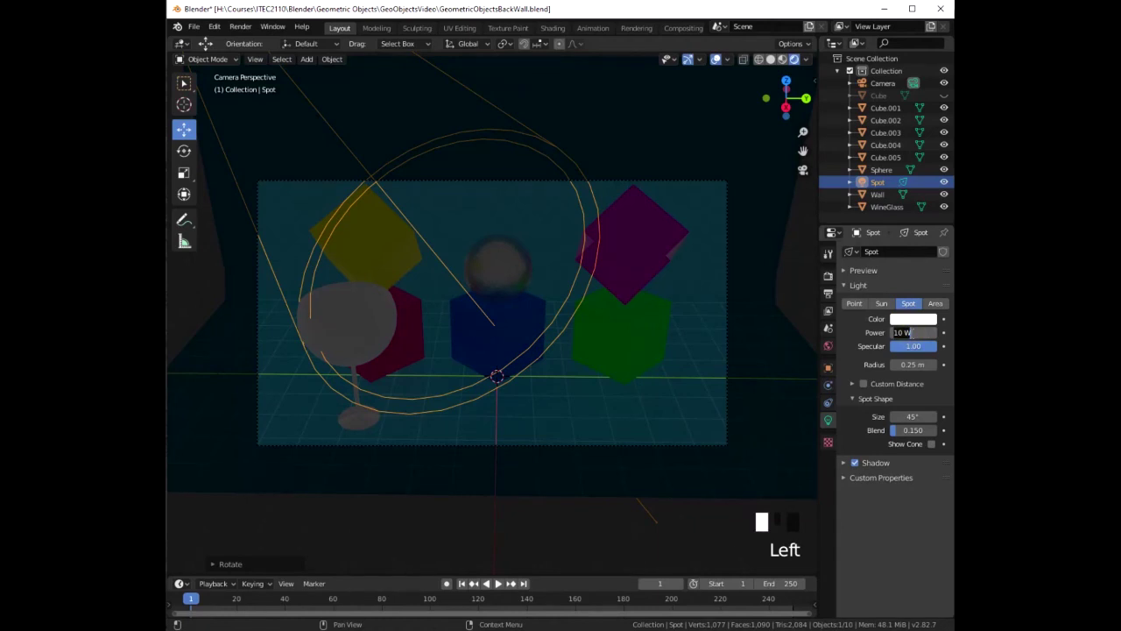
{"action": "type", "text": "1000"}
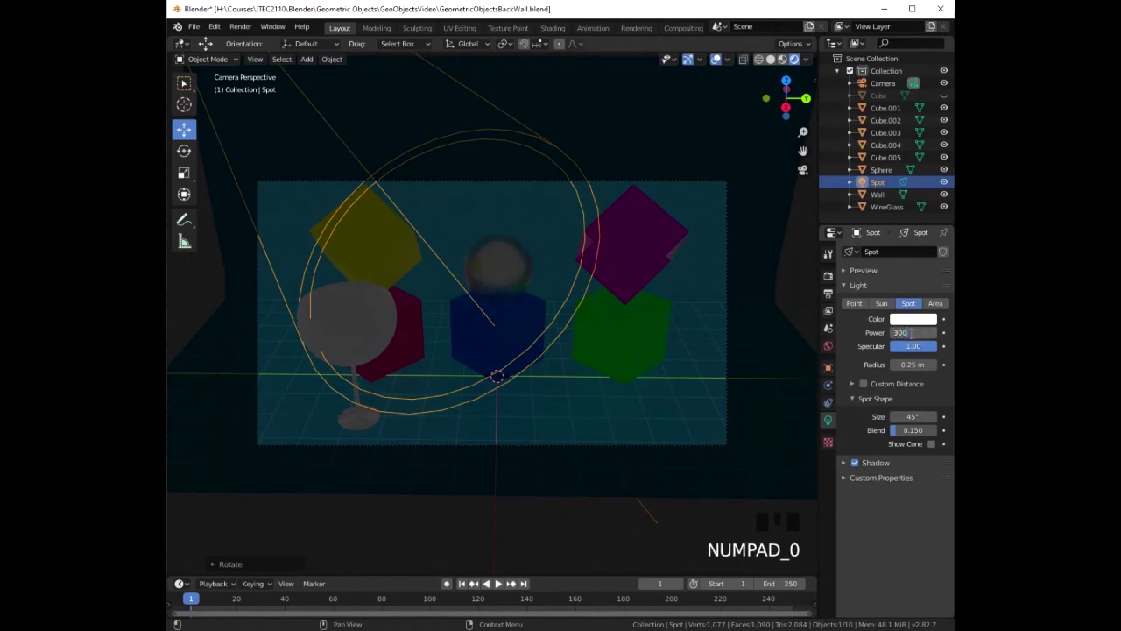
{"action": "key", "text": "Return"}
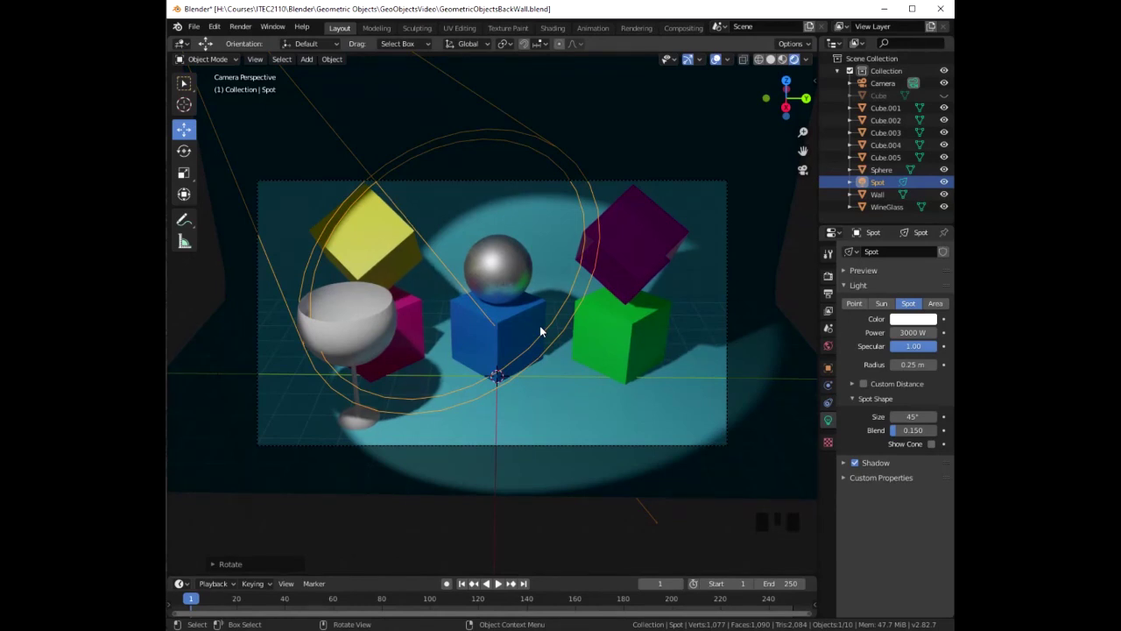
Step: Nudge the spot light slightly along negative X toward the objects and a little along negative Y in top view
{"action": "key", "text": "KP_7"}
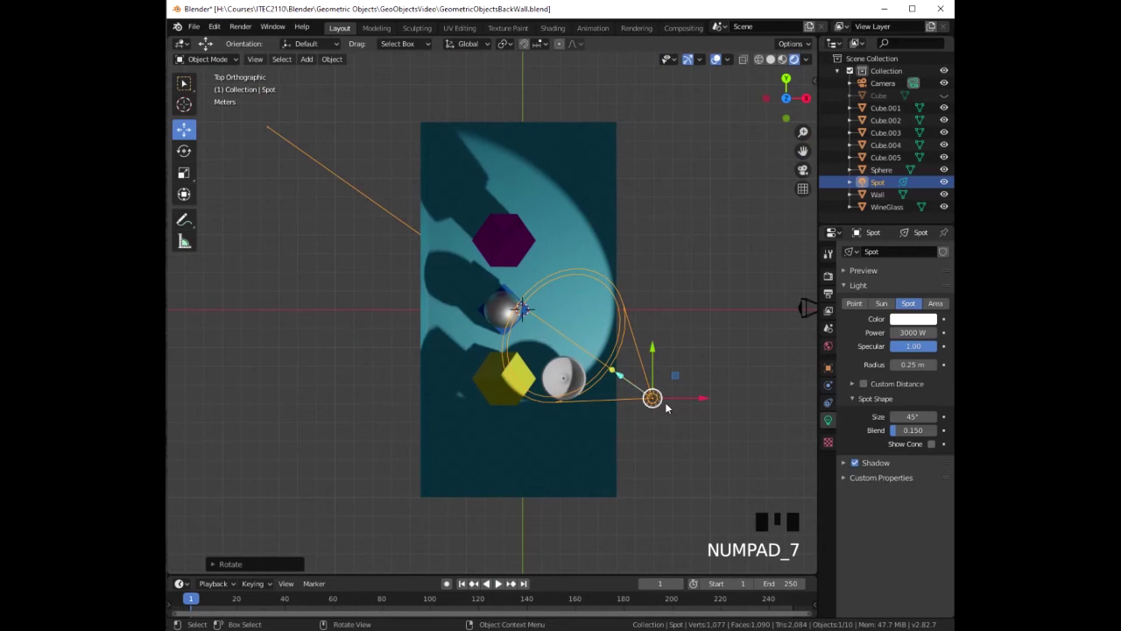
{"action": "left_click_drag", "start_coordinate": [692, 395], "coordinate": [678, 395]}
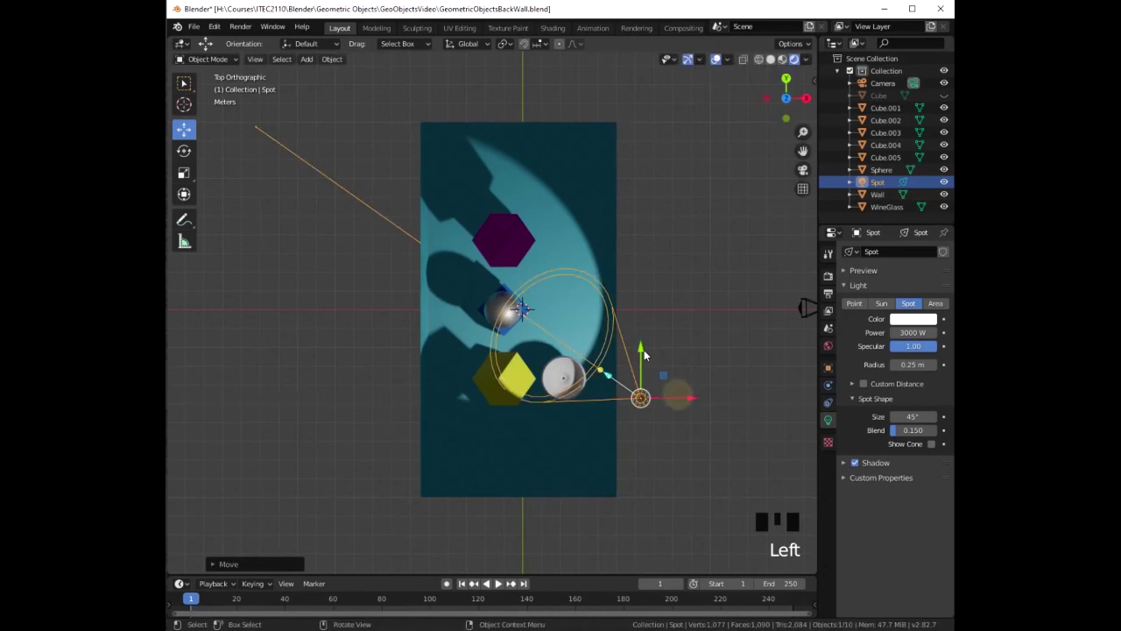
{"action": "left_click_drag", "start_coordinate": [641, 351], "coordinate": [641, 355]}
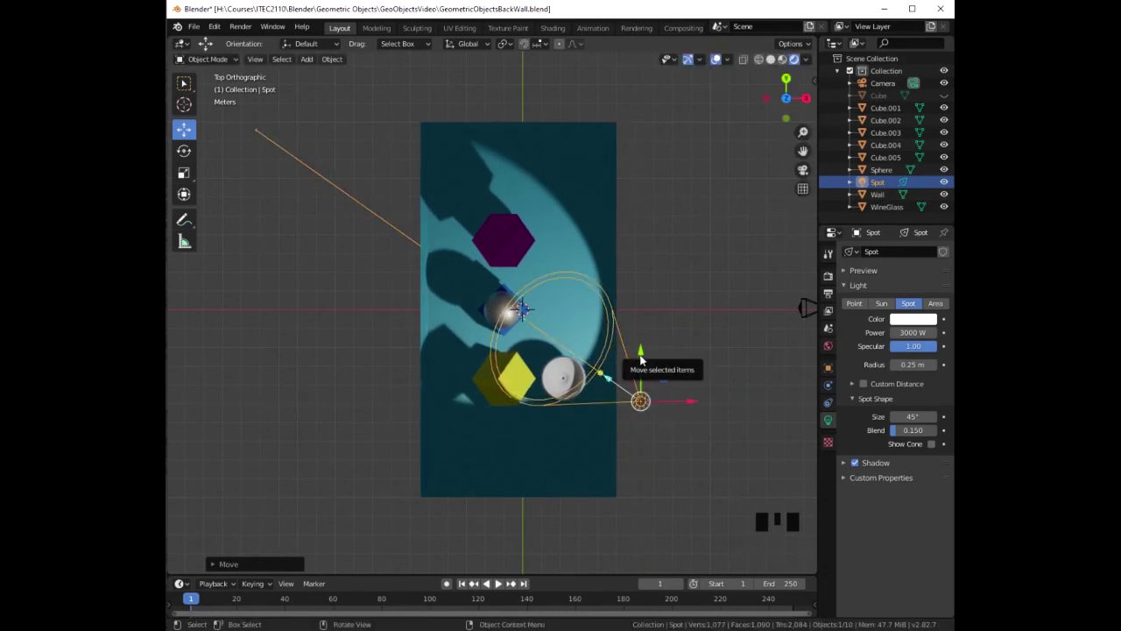
Step: Duplicate the spot light, move the copy along positive Y past the purple cube, and rotate it about -65° to aim at the sphere
{"action": "key", "text": "shift+d"}
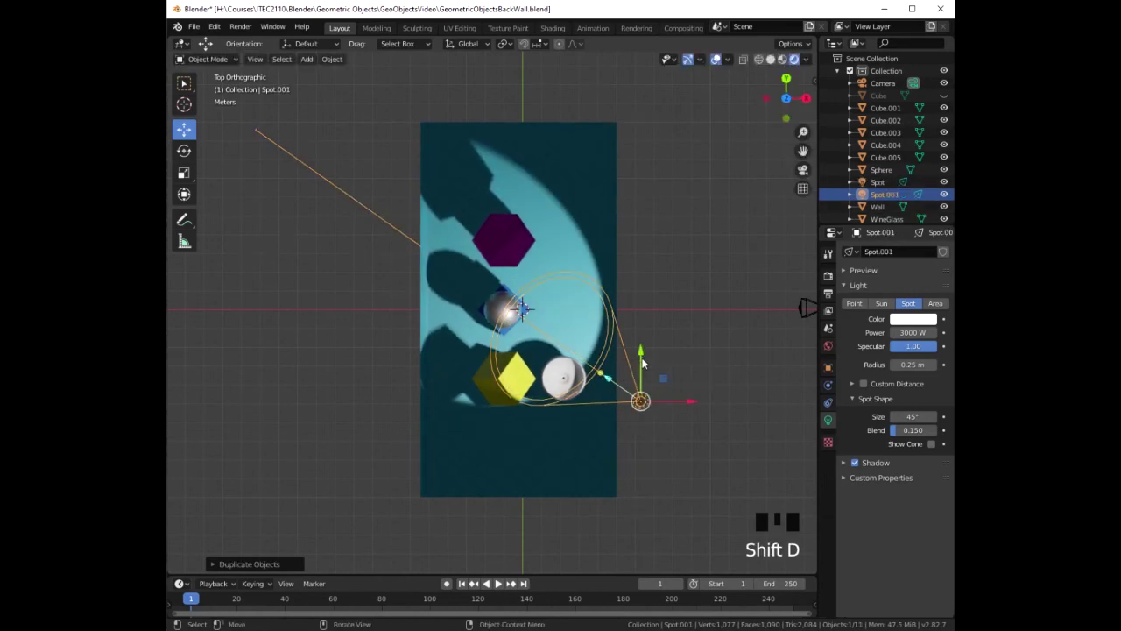
{"action": "scroll", "coordinate": [642, 364], "scroll_direction": "up", "scroll_amount": 1}
{"action": "left_click_drag", "start_coordinate": [670, 373], "coordinate": [669, 165]}
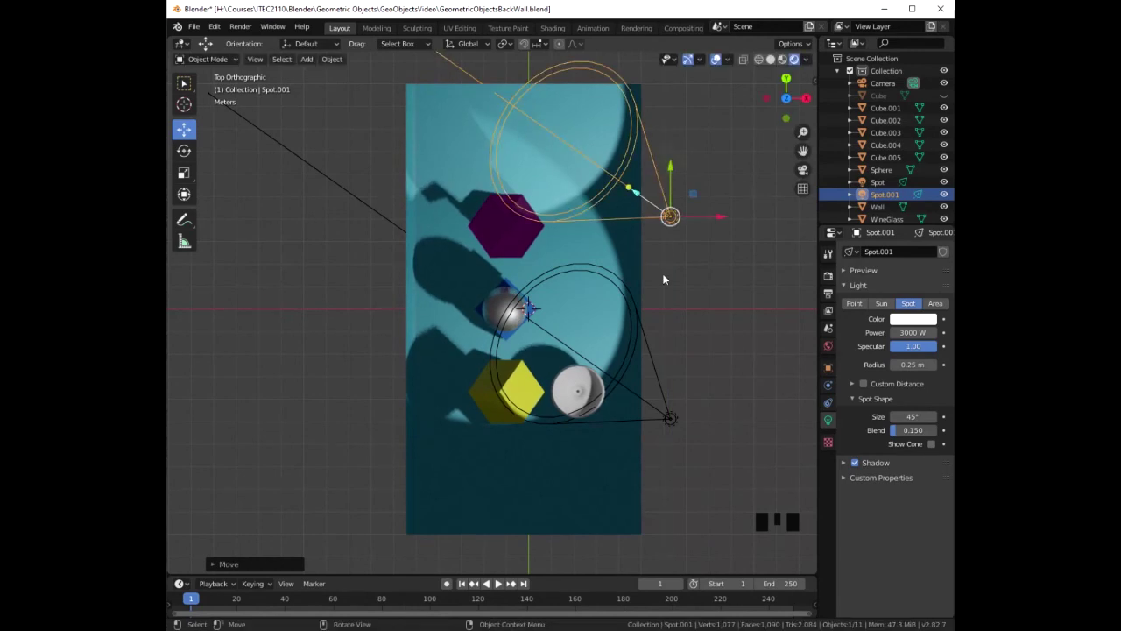
{"action": "key", "text": "r"}
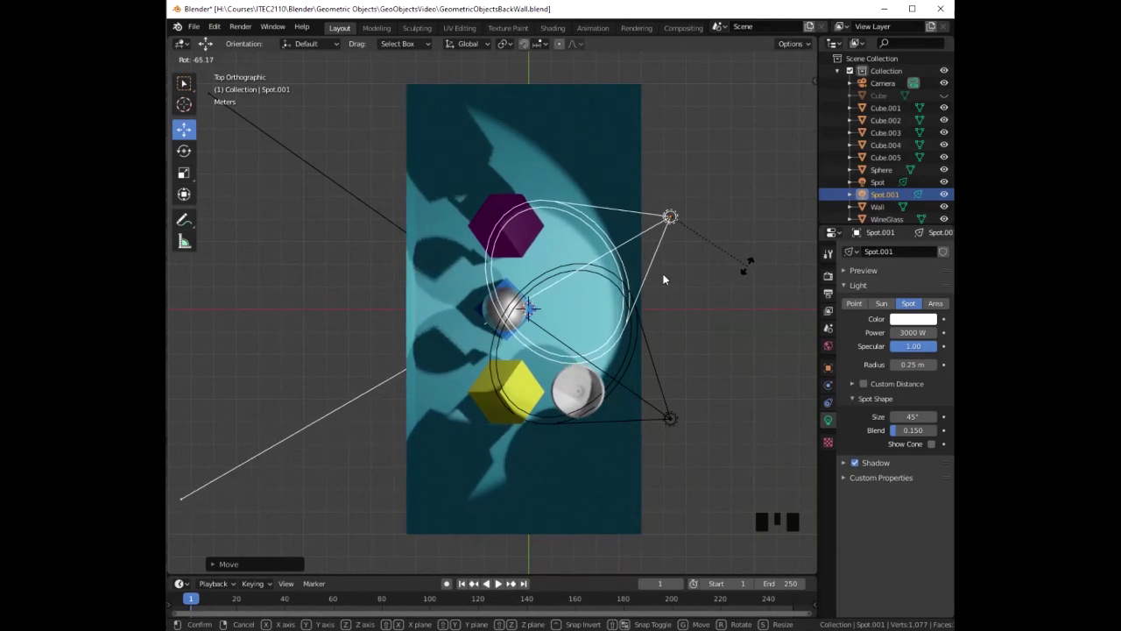
{"action": "left_click", "coordinate": [747, 266]}
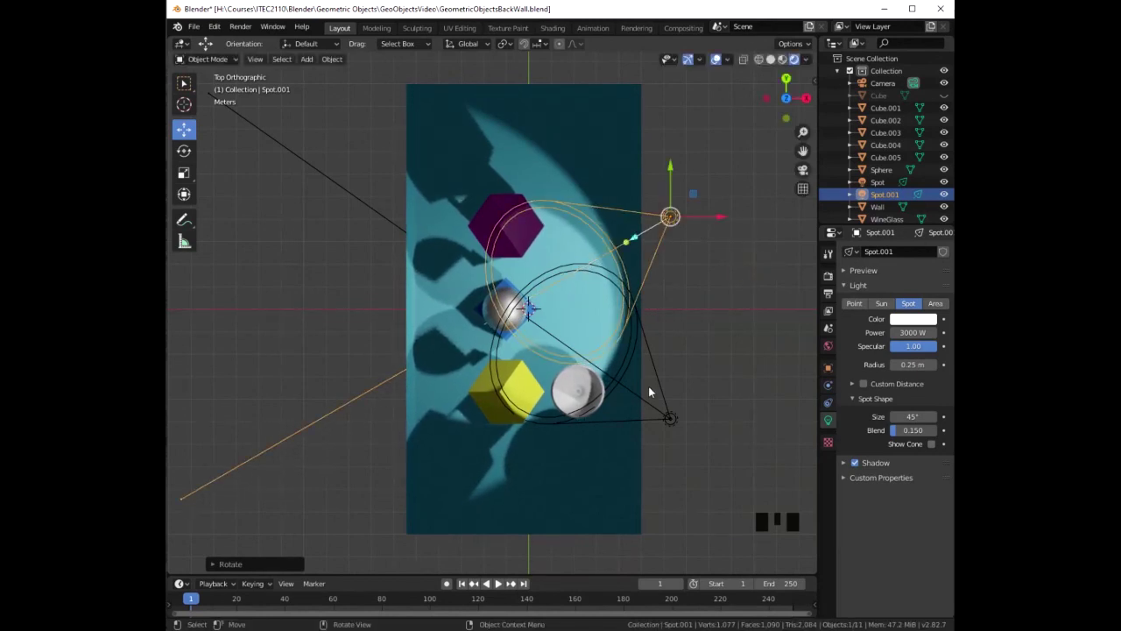
Step: Check the two-light setup through the camera and save the file
{"action": "key", "text": "KP_0"}
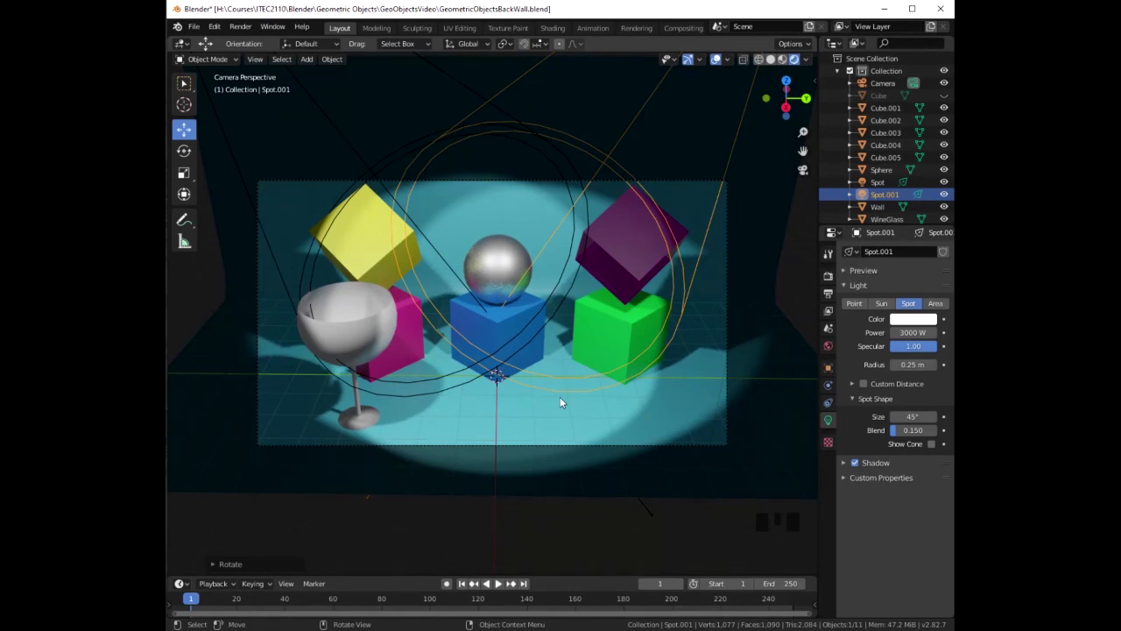
{"action": "middle_click_drag", "start_coordinate": [559, 397], "coordinate": [559, 397], "text": "ctrl"}
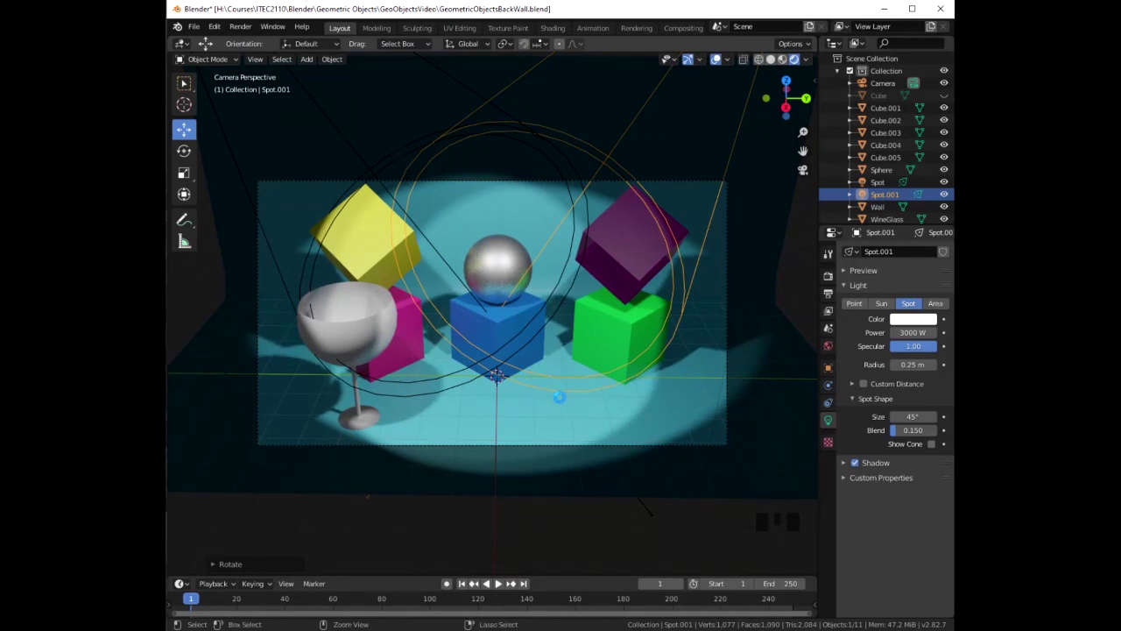
{"action": "key", "text": "ctrl+s"}
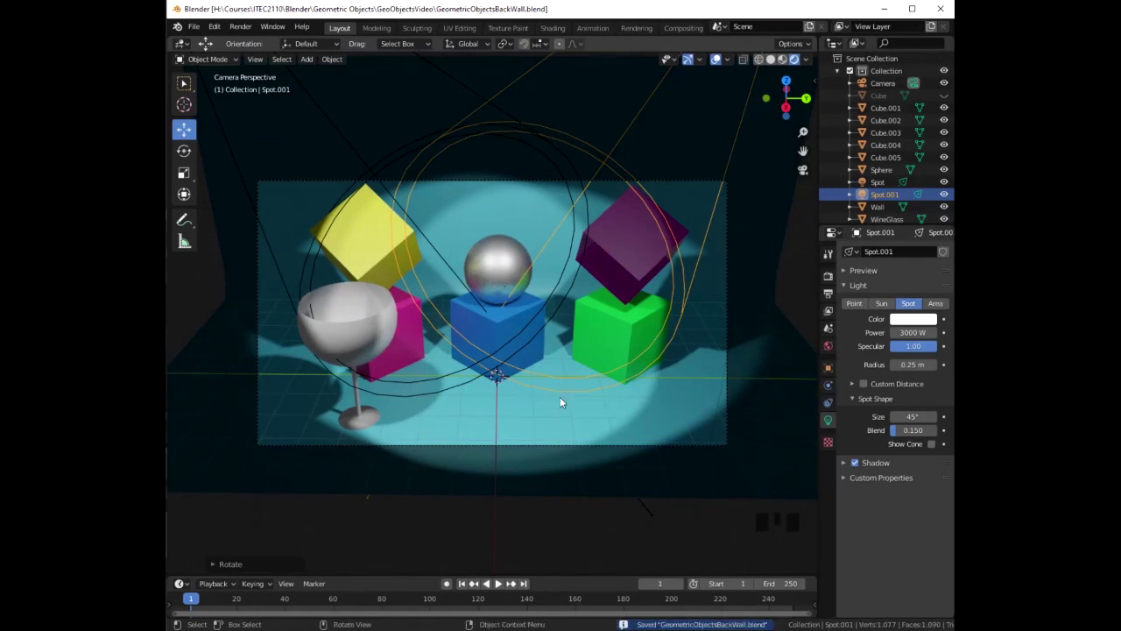
Step: Add a new material to the wine glass and set its Transmission to 1.000
{"action": "left_click", "coordinate": [379, 341]}
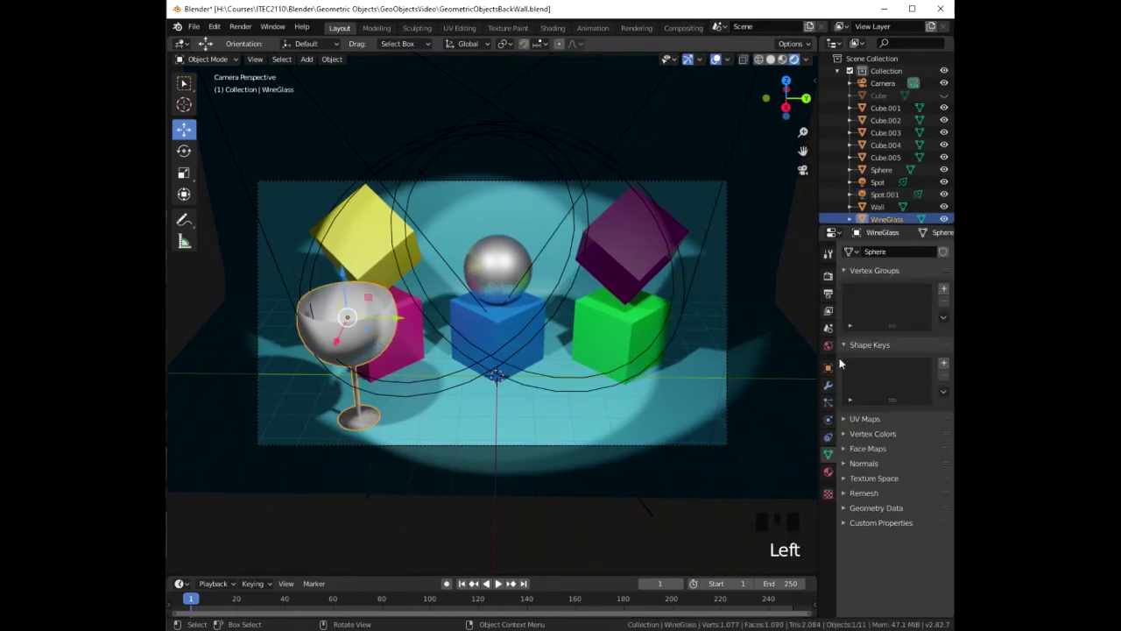
{"action": "left_click", "coordinate": [828, 473]}
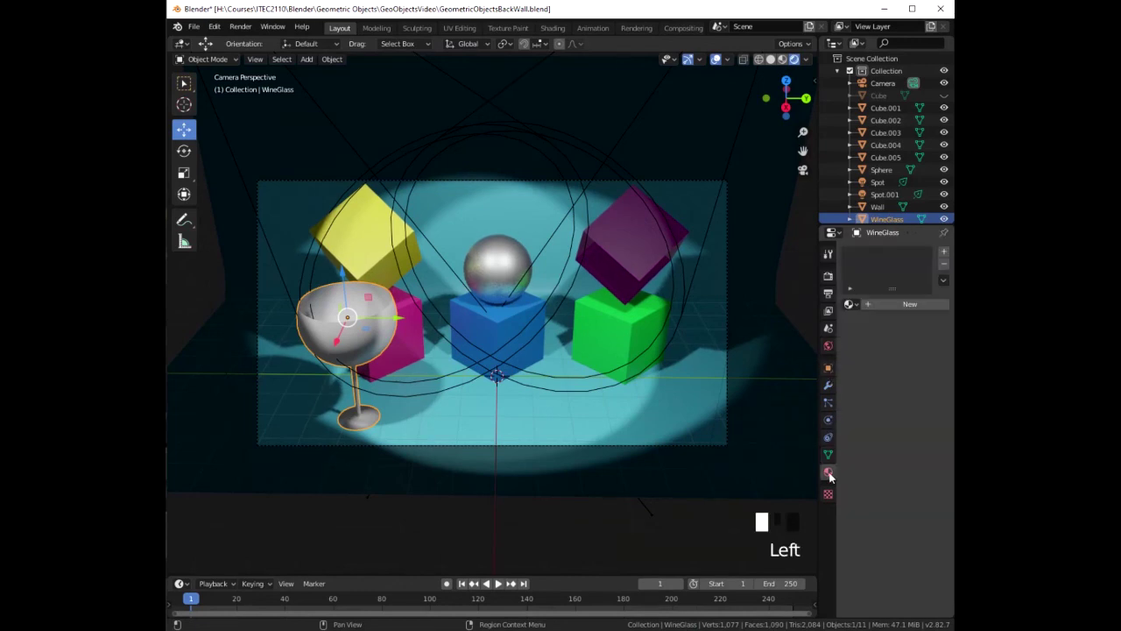
{"action": "left_click", "coordinate": [906, 304]}
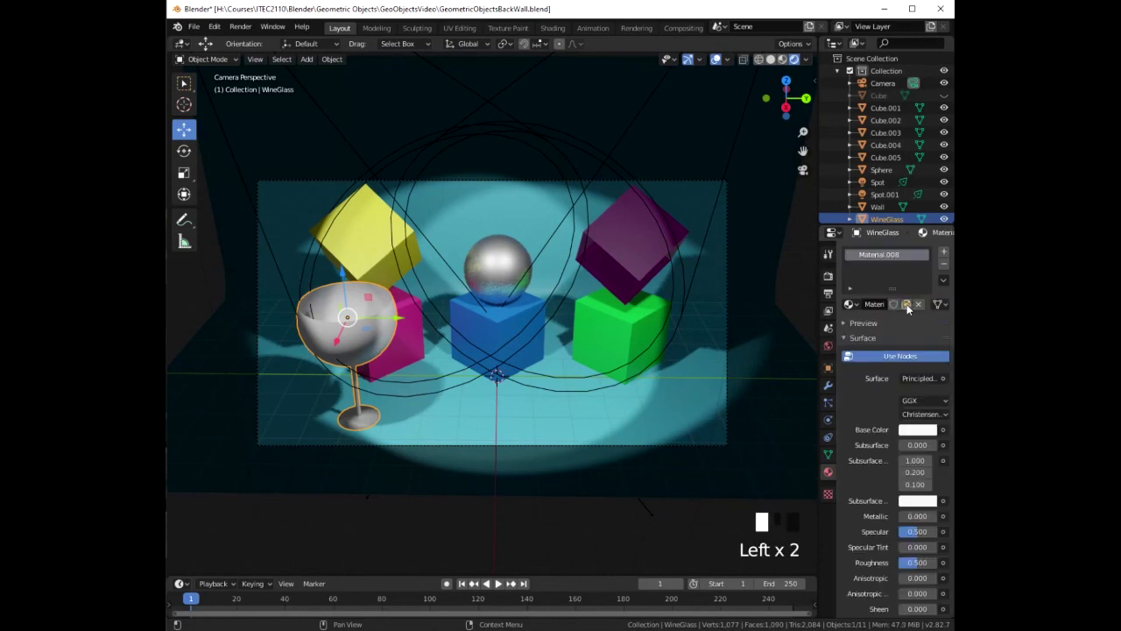
{"action": "left_click", "coordinate": [952, 370]}
{"action": "left_click_drag", "start_coordinate": [952, 370], "coordinate": [954, 445]}
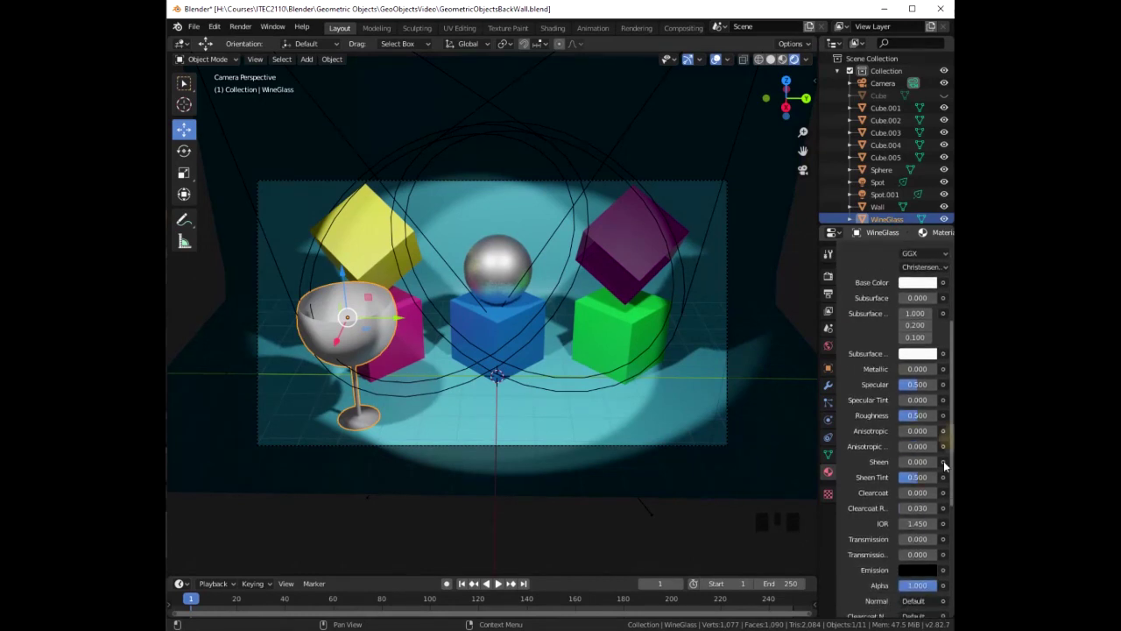
{"action": "left_click_drag", "start_coordinate": [910, 542], "coordinate": [908, 540]}
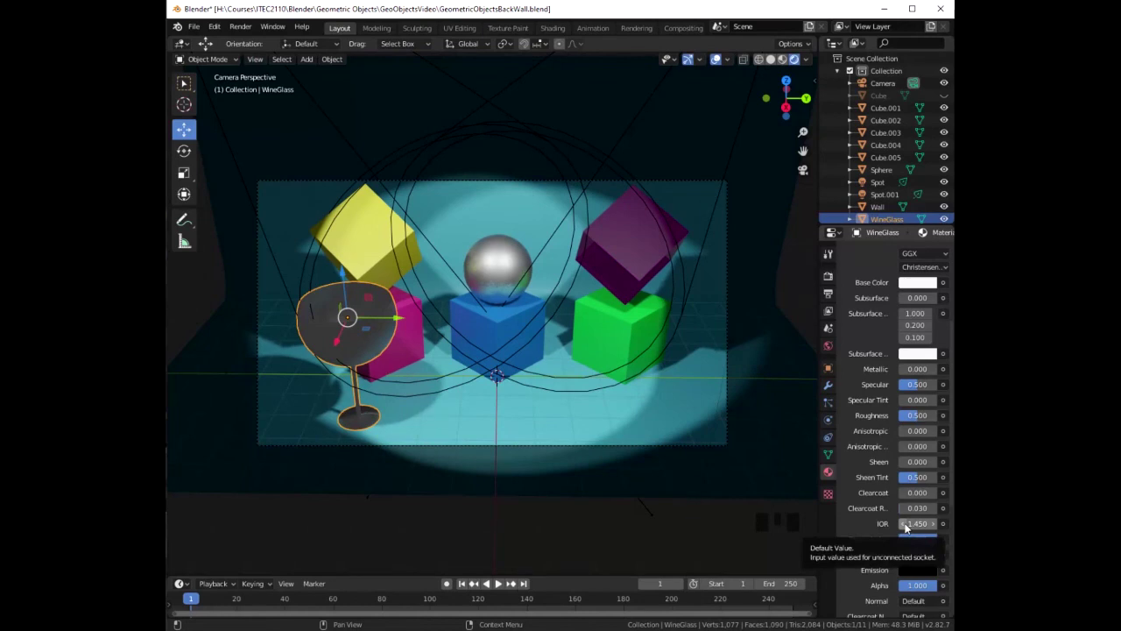
Step: Set the wine glass material's IOR to 3.000
{"action": "left_click", "coordinate": [907, 526]}
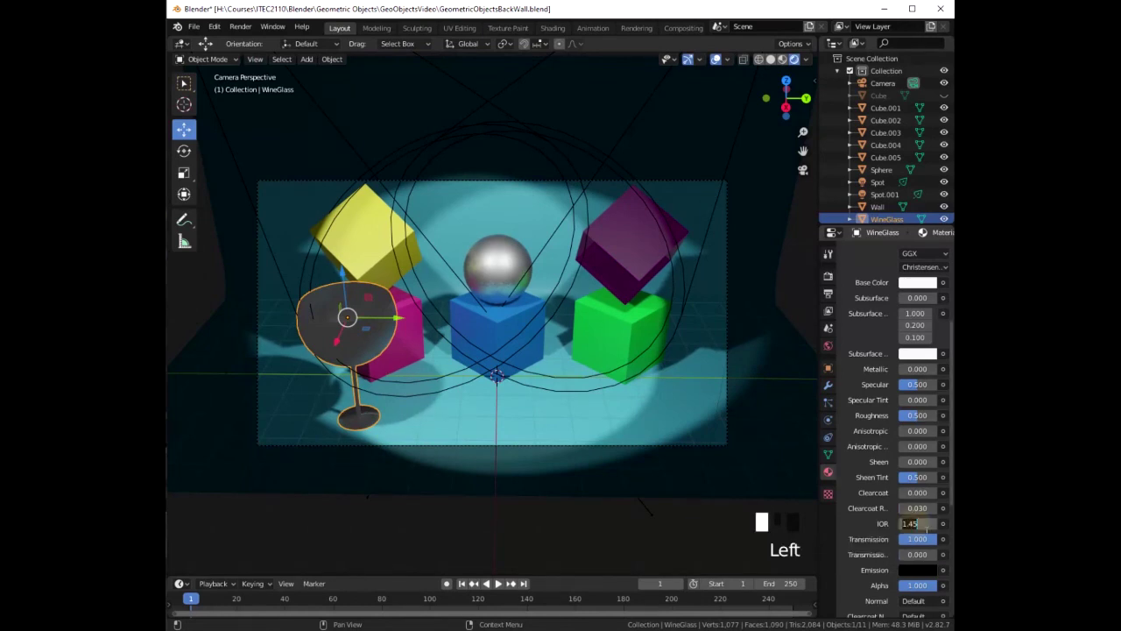
{"action": "type", "text": "3"}
{"action": "key", "text": "Return"}
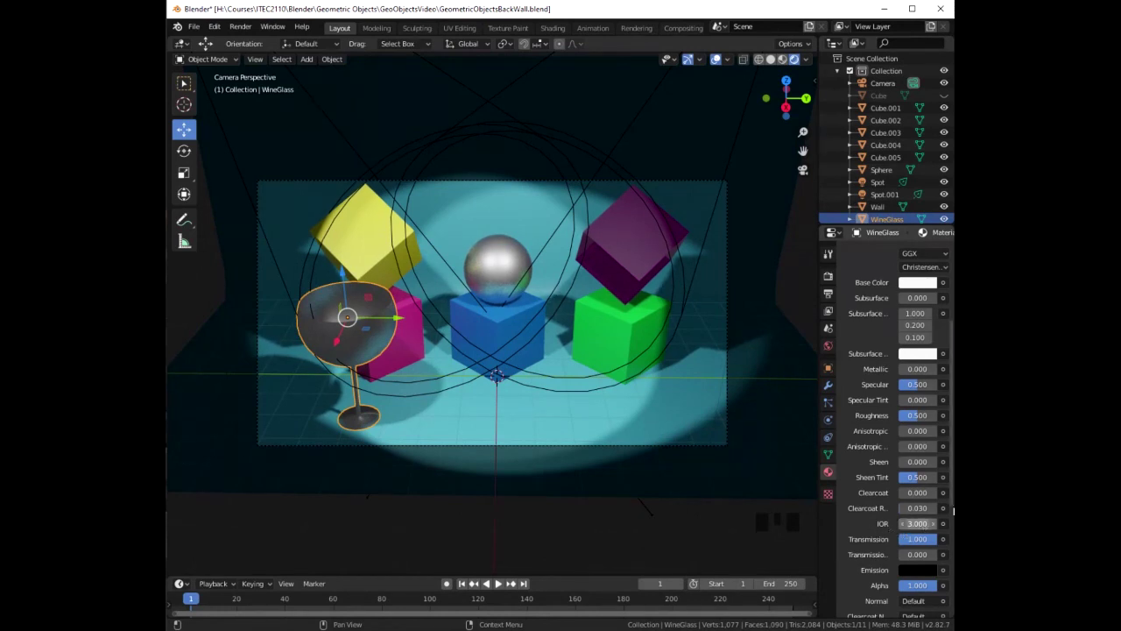
Step: Enable Subsurface Translucency and Screen Space Refraction in the wine glass material's settings
{"action": "left_click_drag", "start_coordinate": [951, 492], "coordinate": [951, 603]}
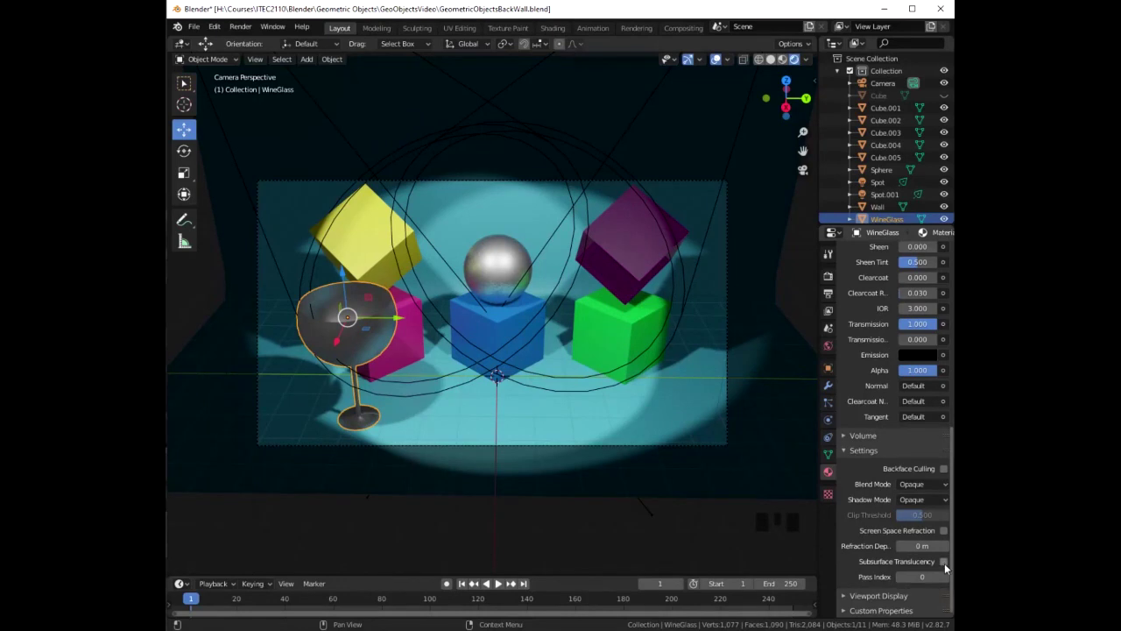
{"action": "left_click", "coordinate": [944, 562]}
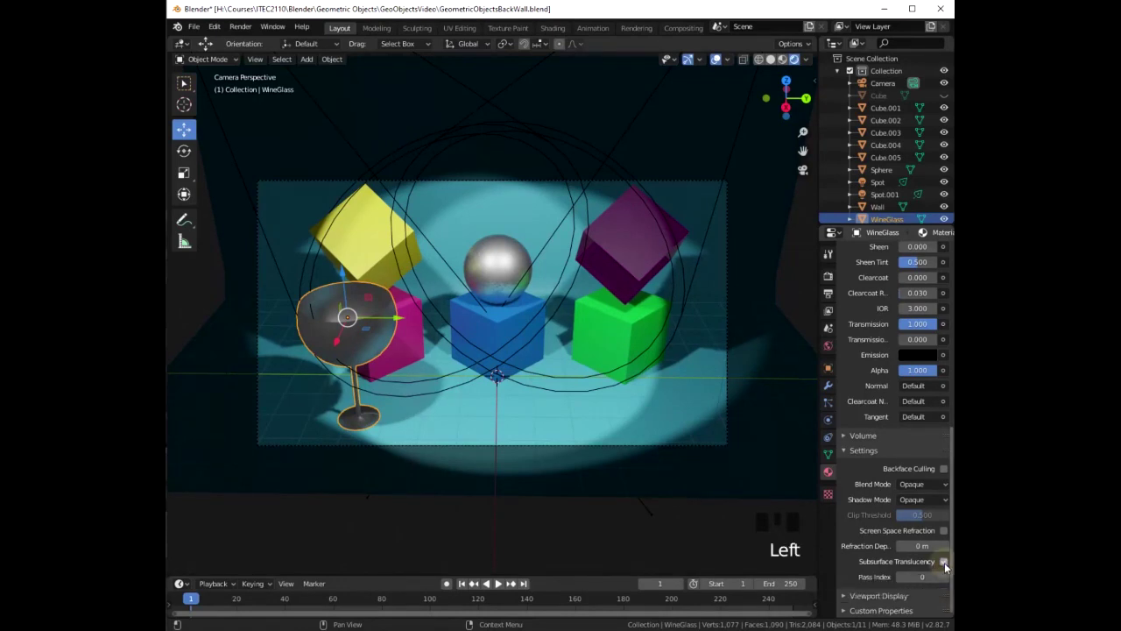
{"action": "left_click", "coordinate": [944, 531]}
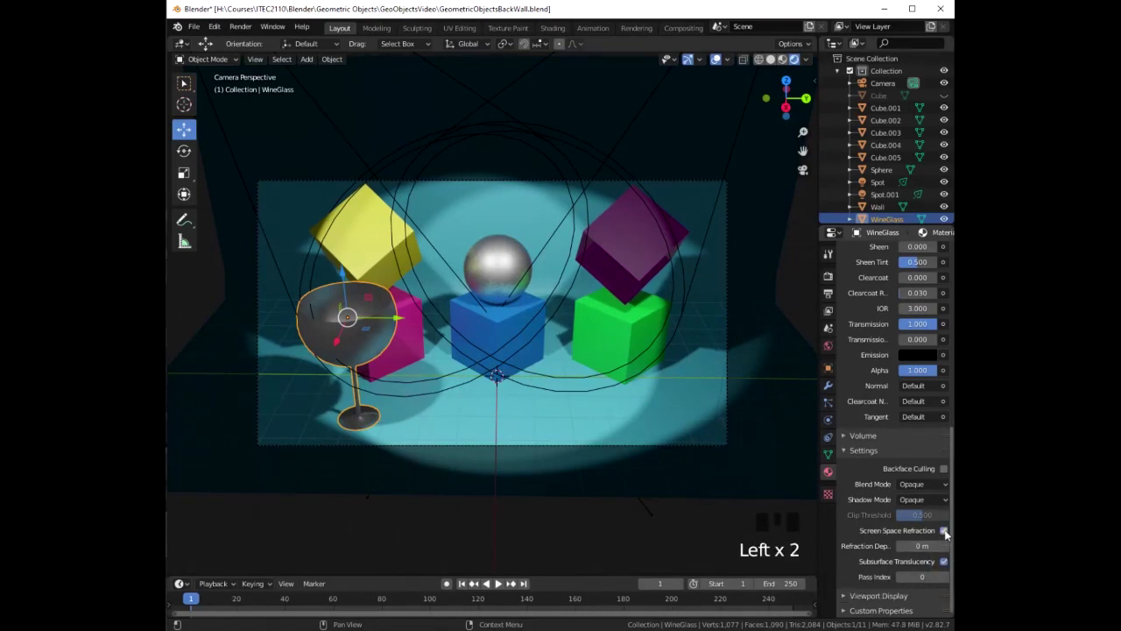